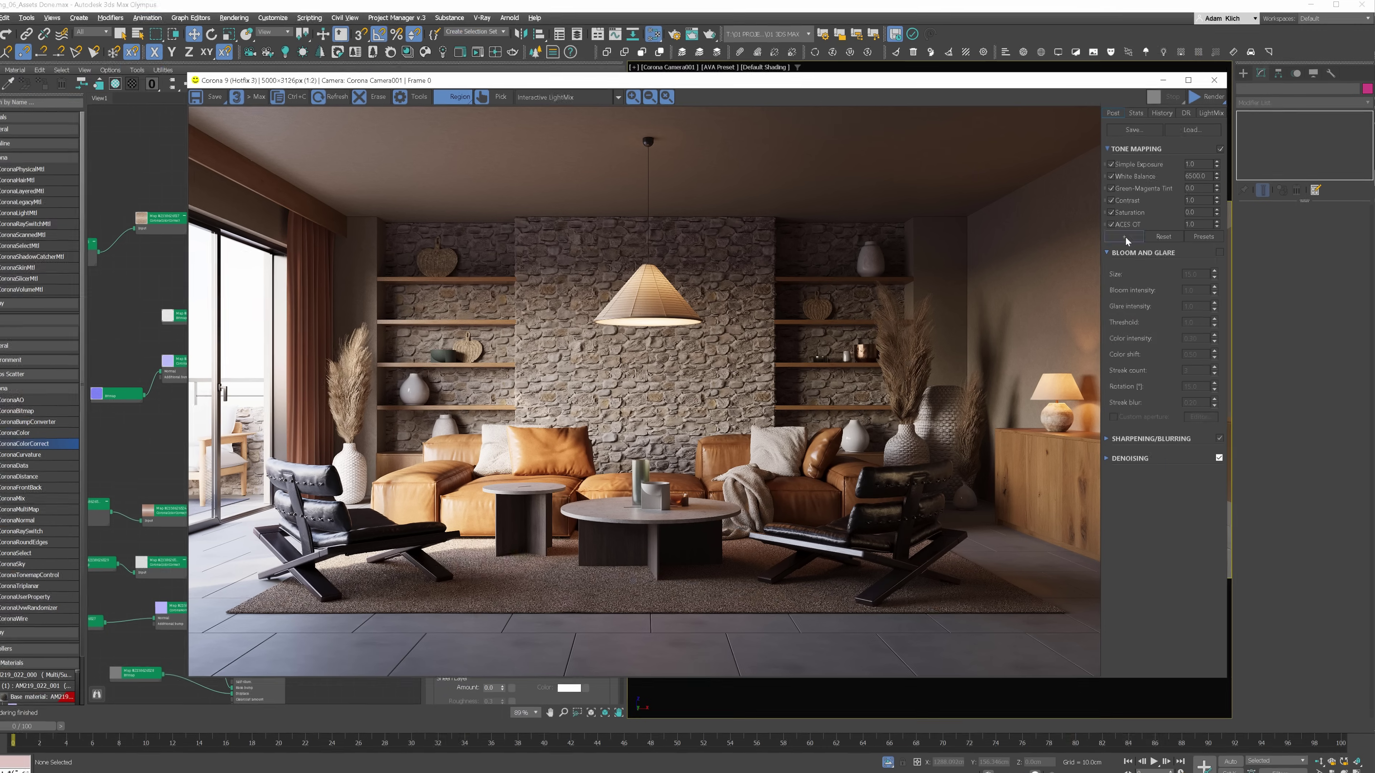
Add Reinhard Highlight Compression to the tone mapping, place it directly below Simple Exposure, and set it to 2.0
{"action": "left_click", "coordinate": [1126, 237]}
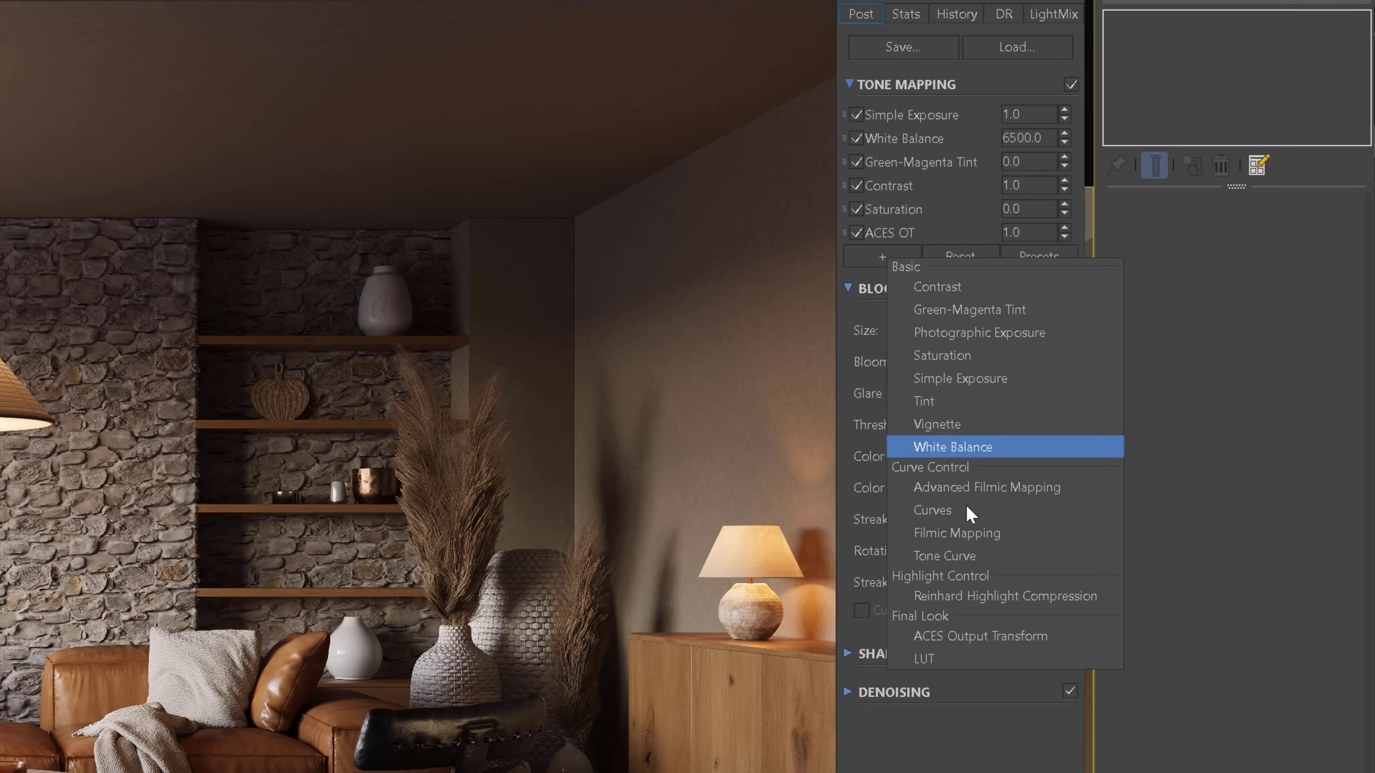
{"action": "left_click", "coordinate": [969, 602]}
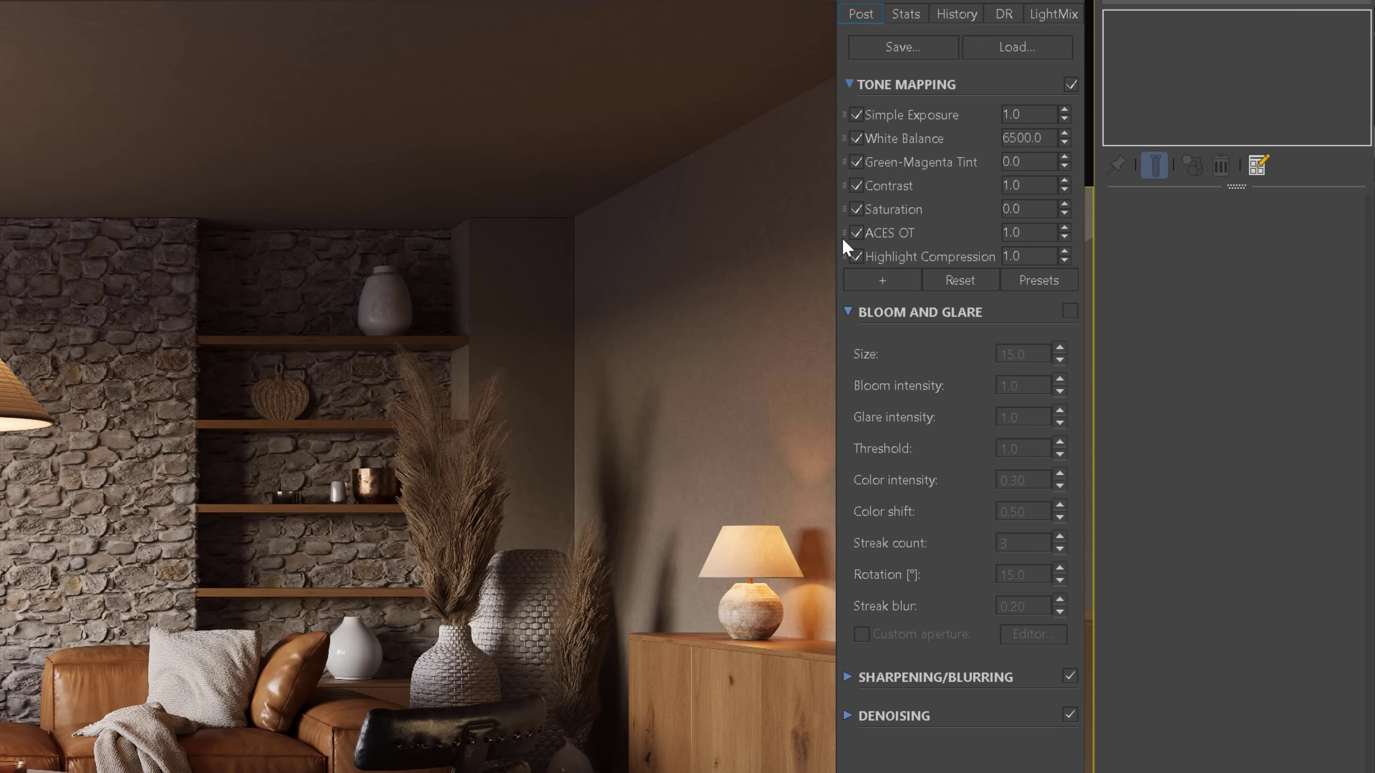
{"action": "left_click_drag", "start_coordinate": [844, 255], "coordinate": [853, 138]}
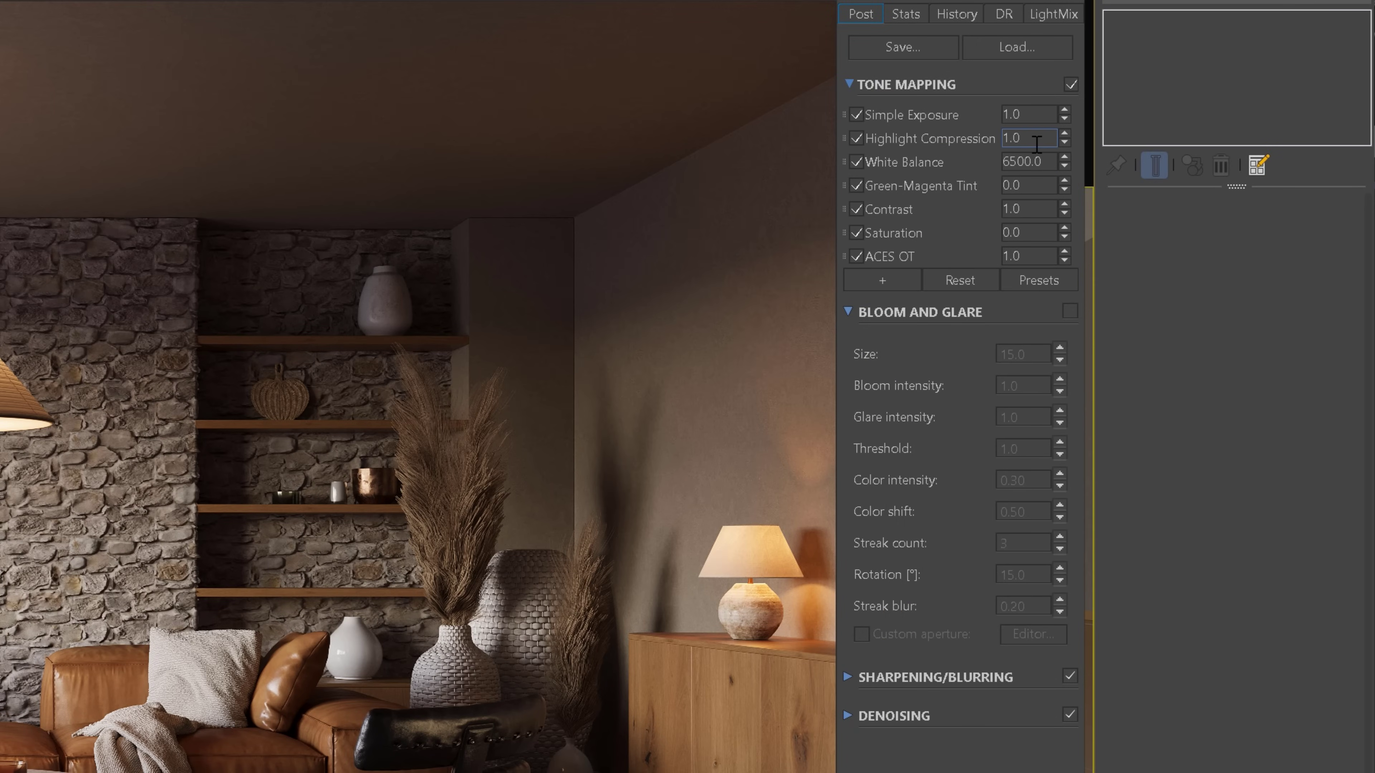
{"action": "double_click", "coordinate": [1036, 142]}
{"action": "type", "text": "2"}
{"action": "key", "text": "Return"}
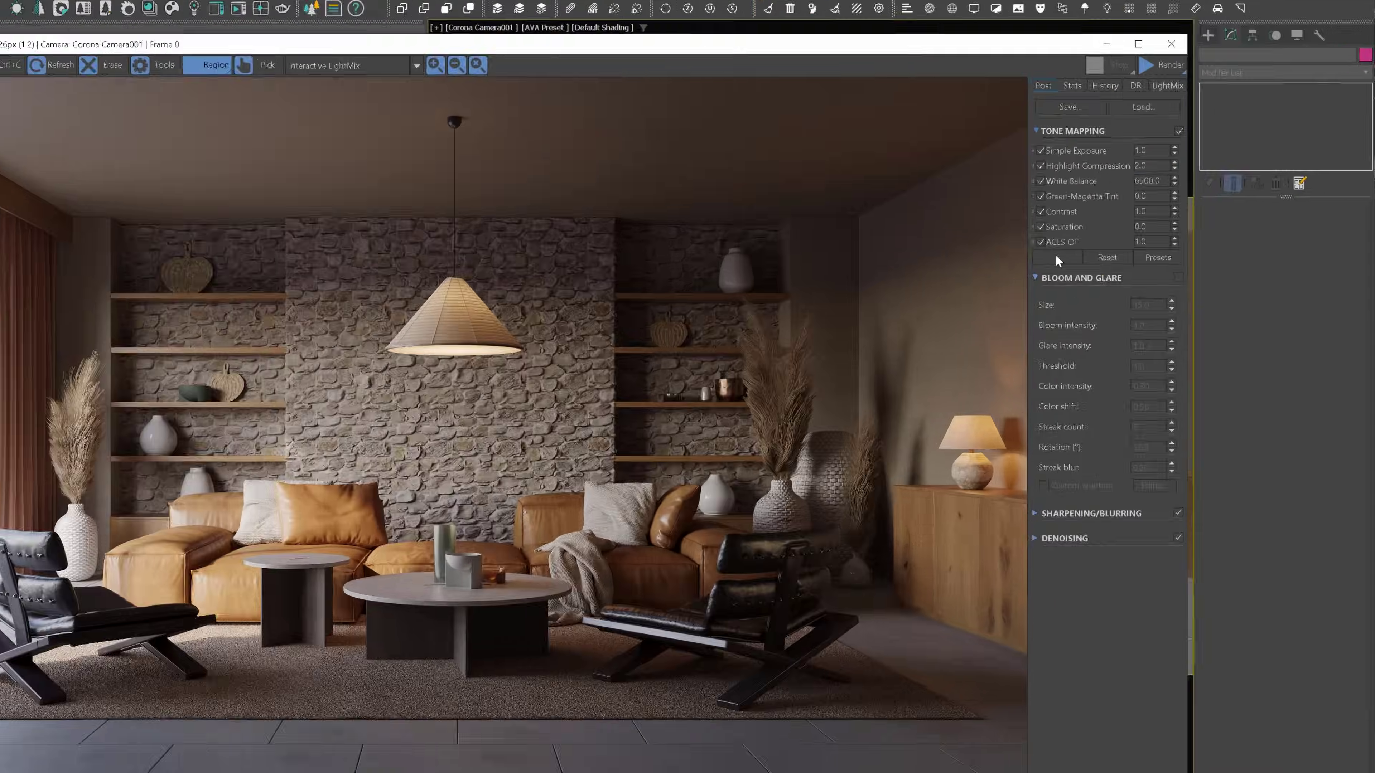
Add Filmic Mapping with Rich Shadows at 0.30 and set Saturation to -0.020
{"action": "left_click", "coordinate": [1059, 259]}
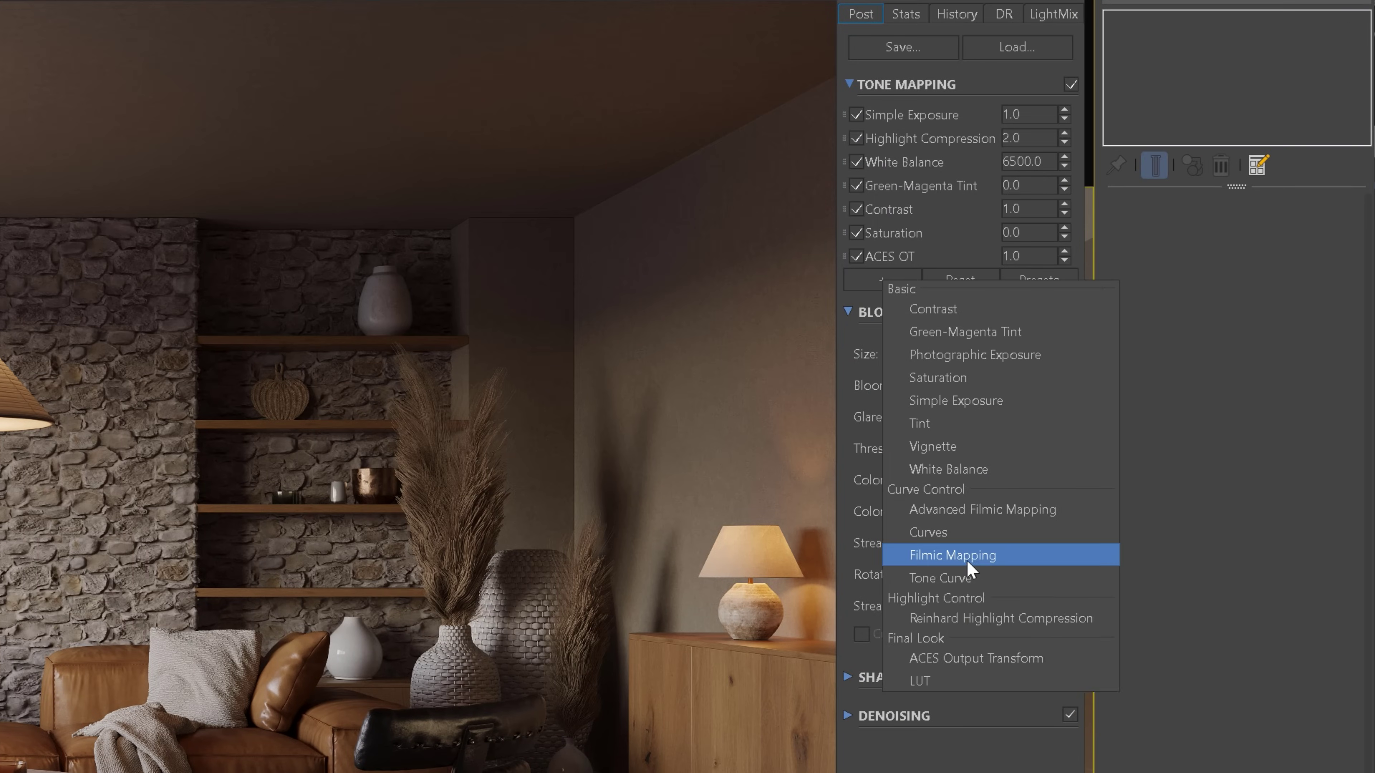
{"action": "left_click", "coordinate": [969, 558]}
{"action": "left_click", "coordinate": [1067, 280]}
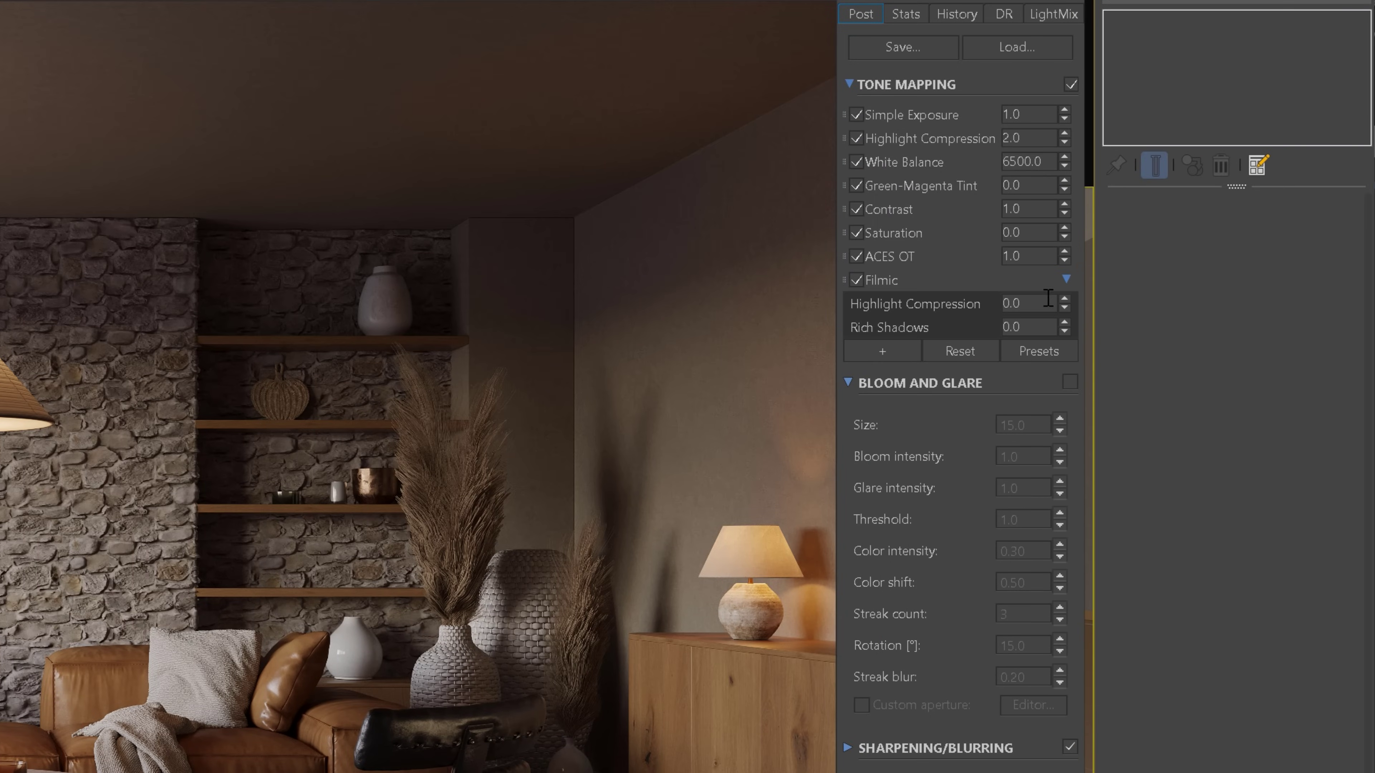
{"action": "type", "text": "0.3"}
{"action": "key", "text": "Return"}
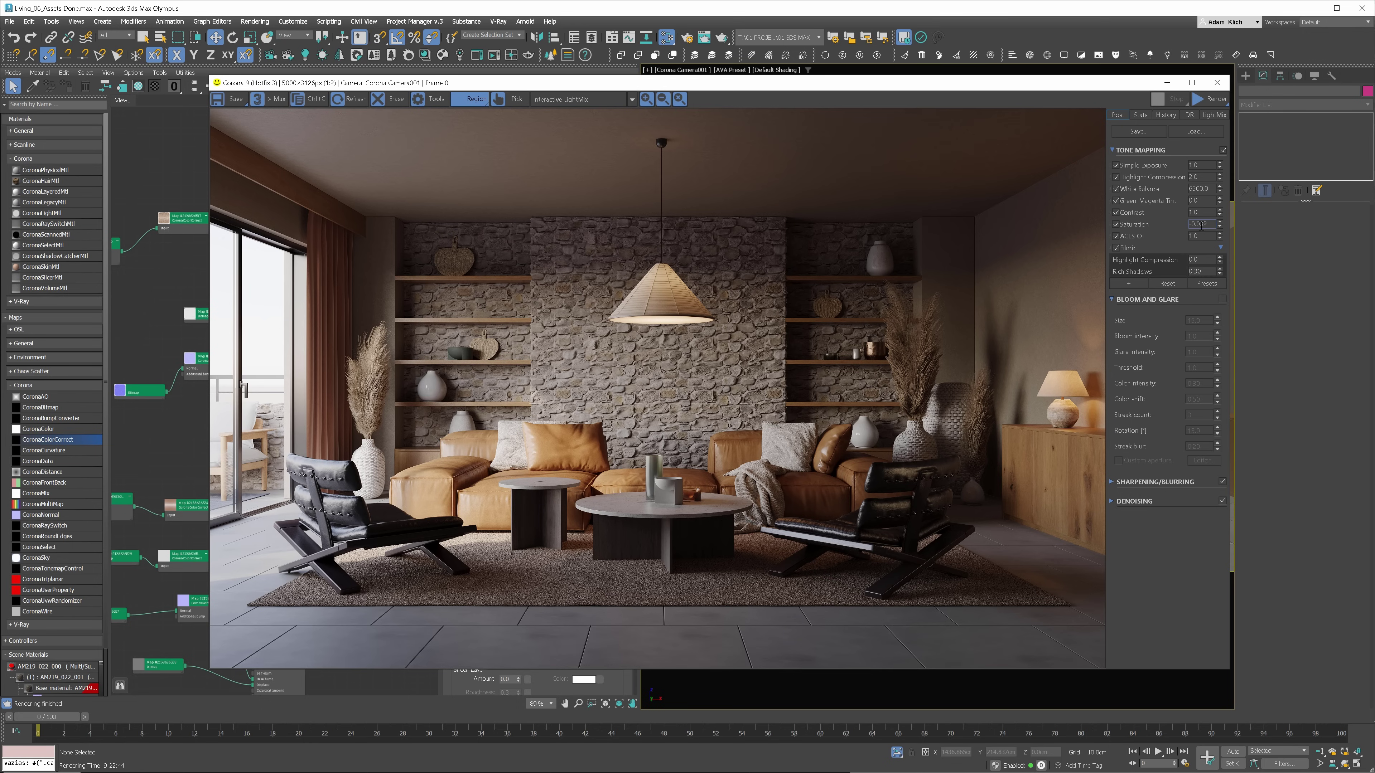
{"action": "type", "text": "20"}
{"action": "key", "text": "Return"}
Add a LUT to the tone mapping, choose the third LD earthy monochrome preset, and compare the render with and without it
{"action": "left_click", "coordinate": [1129, 283]}
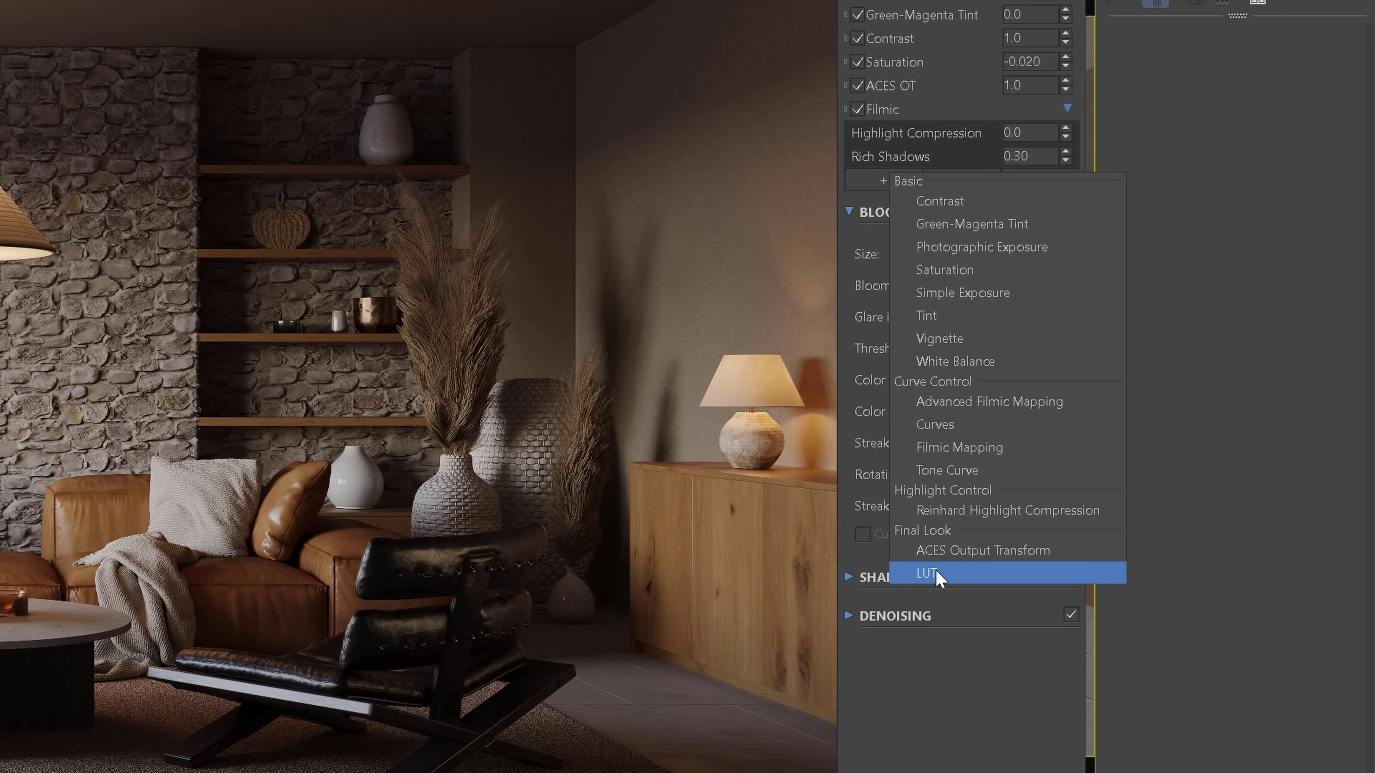
{"action": "left_click", "coordinate": [937, 575]}
{"action": "left_click", "coordinate": [858, 181]}
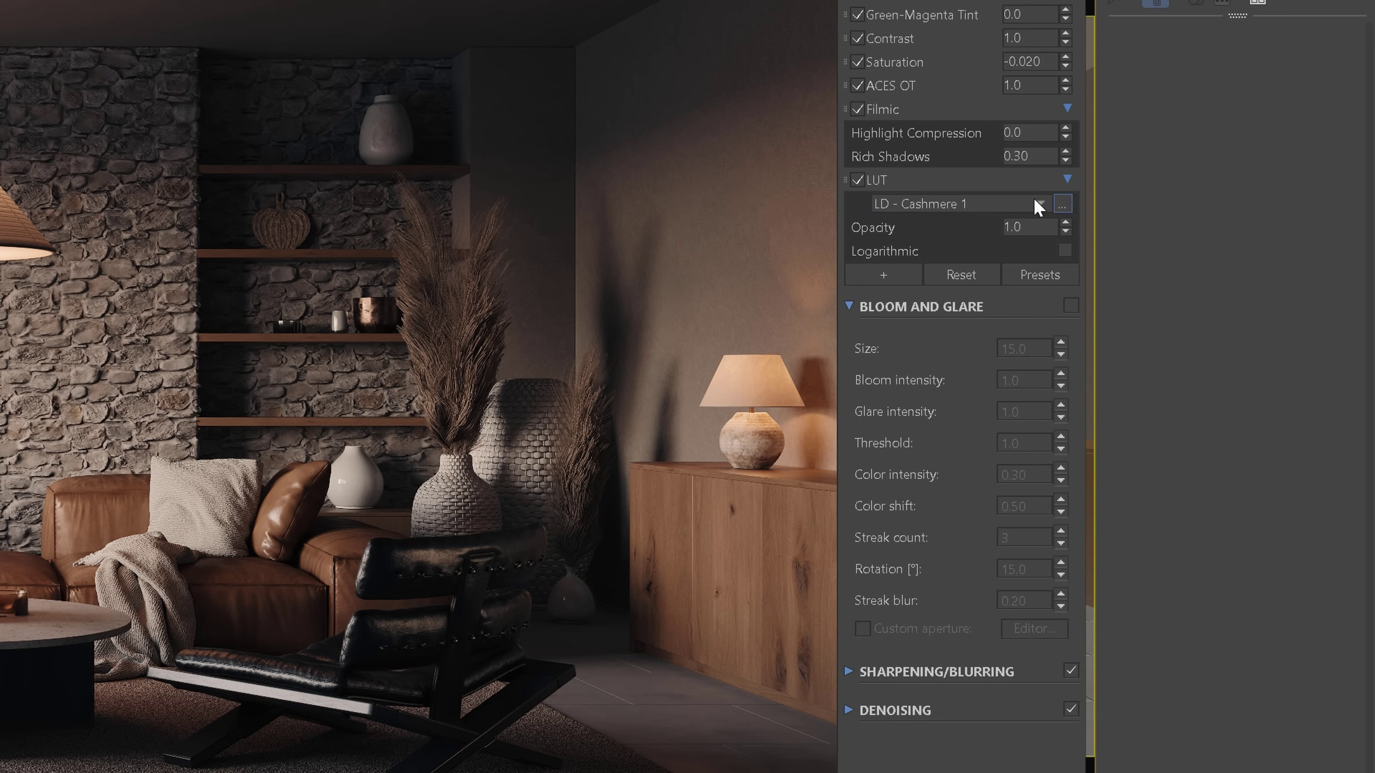
{"action": "left_click", "coordinate": [1027, 205]}
{"action": "left_click", "coordinate": [931, 310]}
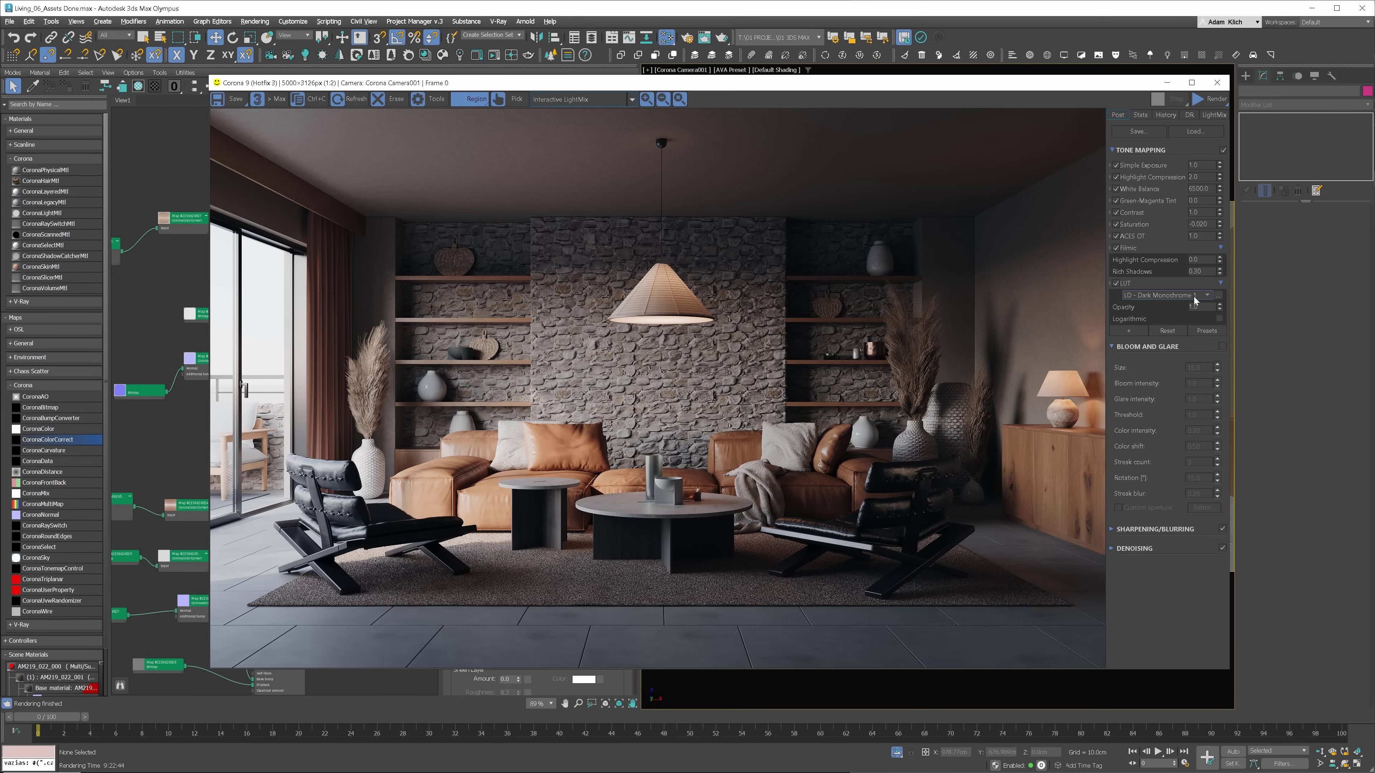
{"action": "scroll", "coordinate": [1194, 299], "scroll_direction": "down", "scroll_amount": 1}
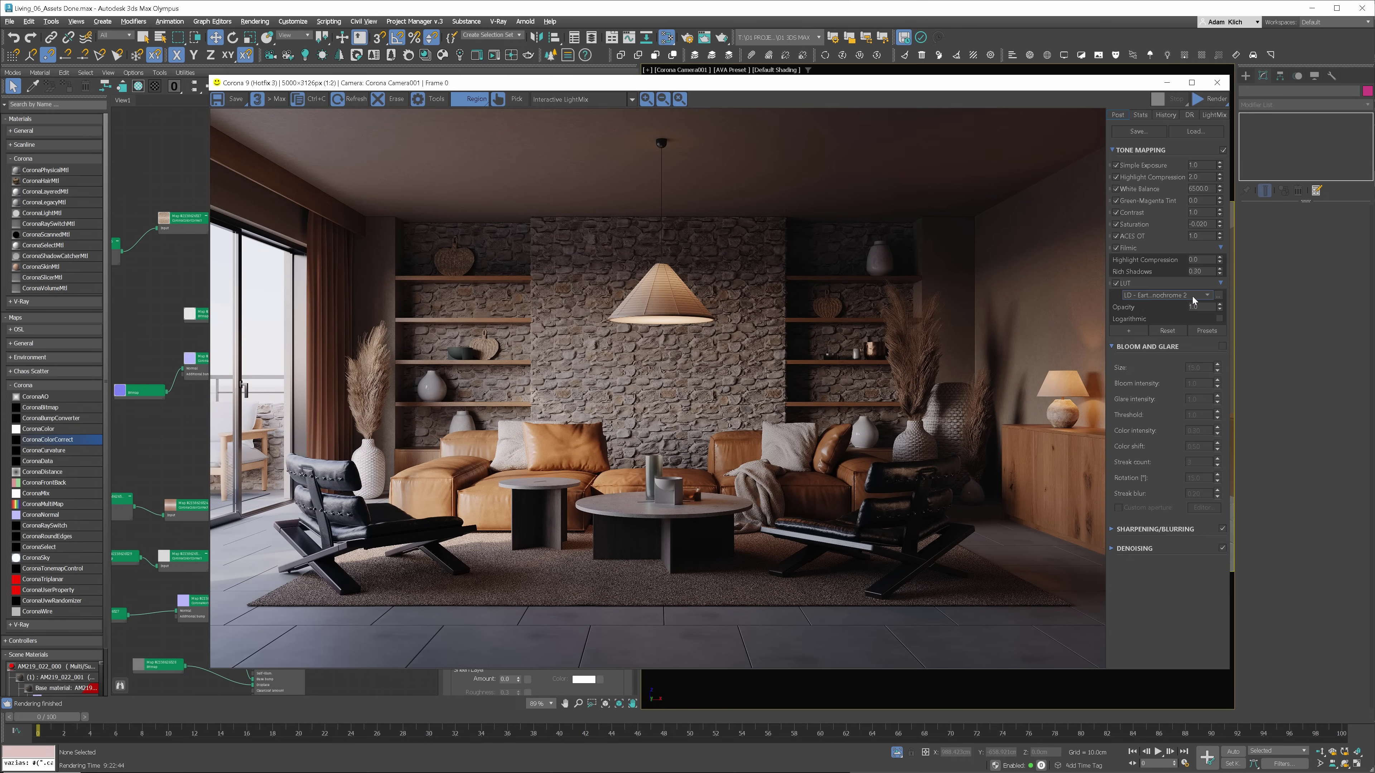
{"action": "left_click", "coordinate": [1118, 283]}
{"action": "left_click", "coordinate": [1118, 283]}
Set the LUT Opacity to 0.50 and Simple Exposure to 1.40, and review the CMasking_WireColor render element
{"action": "key", "text": "BackSpace"}
{"action": "scroll", "coordinate": [1213, 165], "scroll_direction": "up", "scroll_amount": 4}
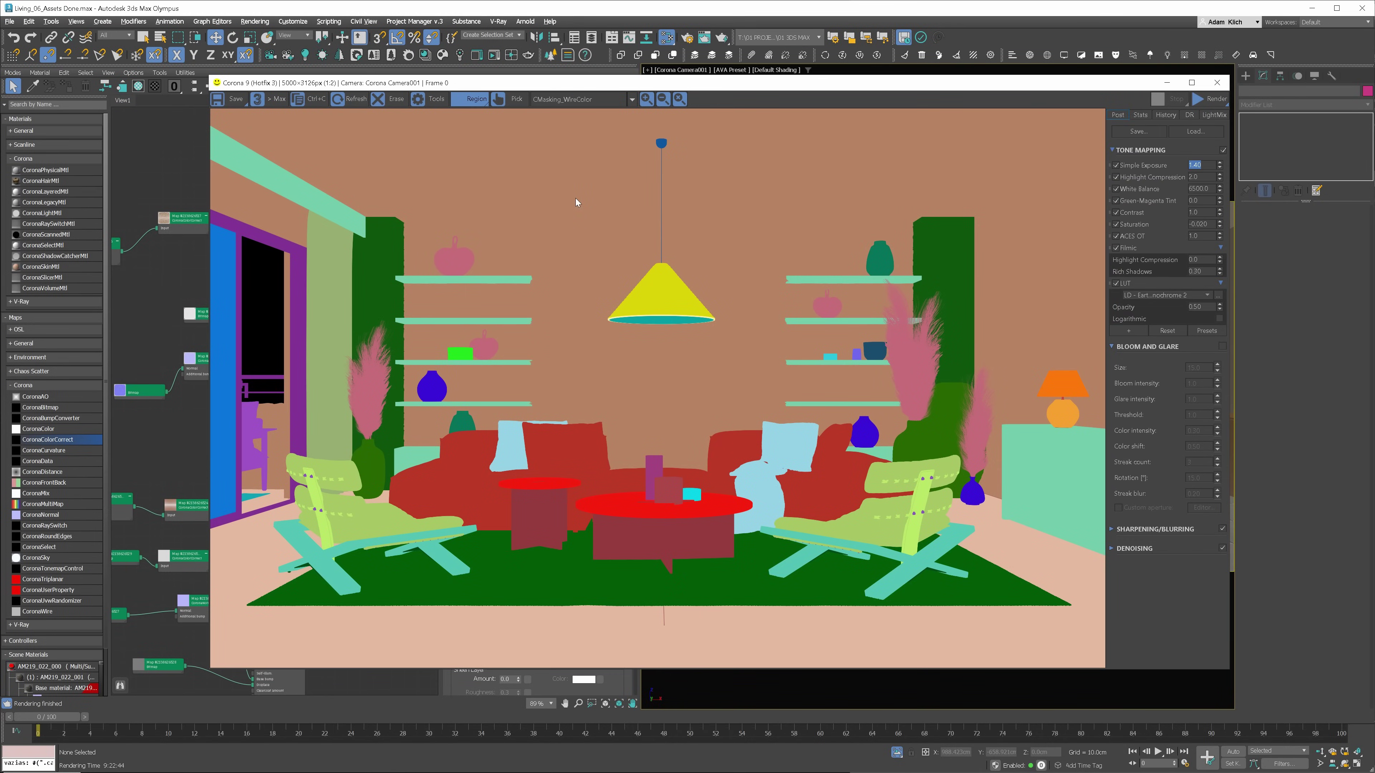
{"action": "left_click", "coordinate": [584, 103]}
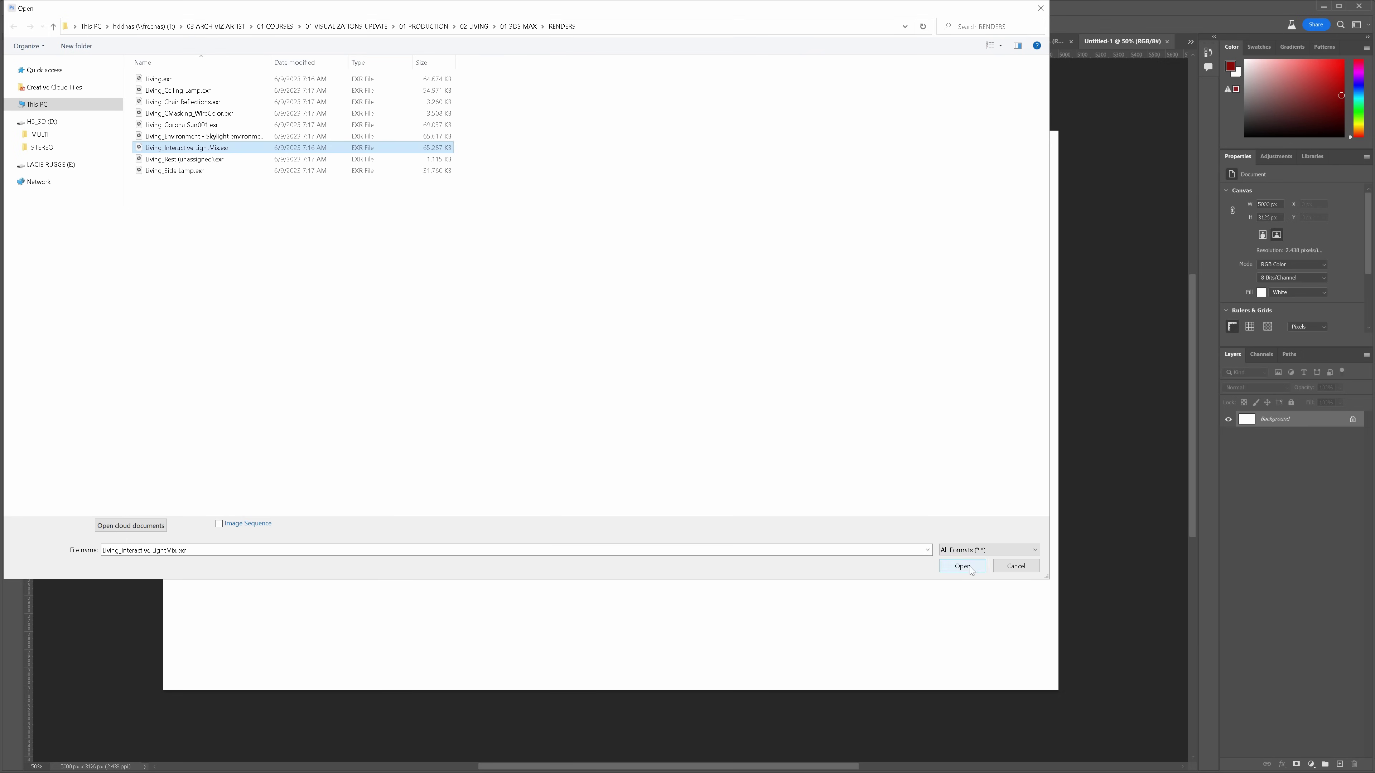
In Photoshop, open Living_Interactive LightMix.exr with its alpha data as an alpha channel and convert the Background into the regular layer Layer 0
{"action": "left_click", "coordinate": [969, 567]}
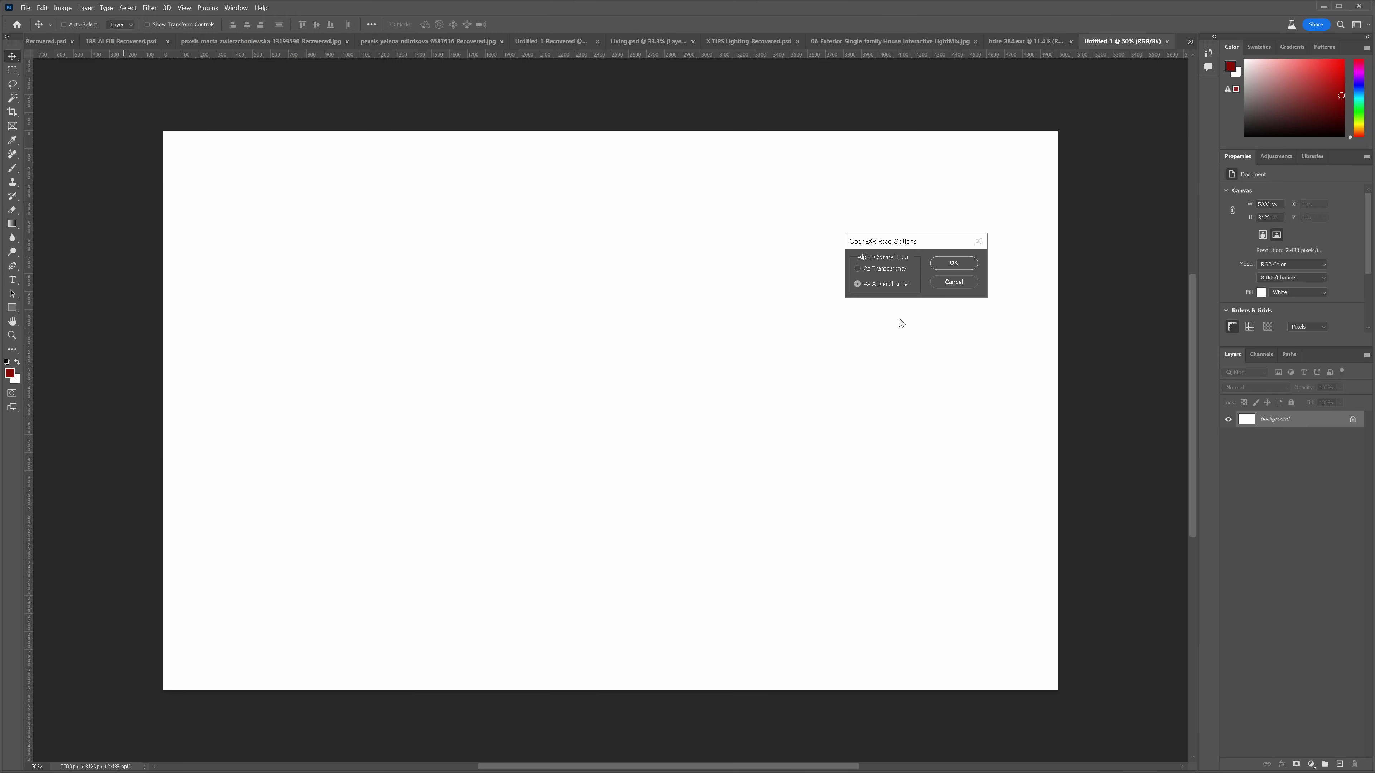
{"action": "left_click", "coordinate": [942, 265]}
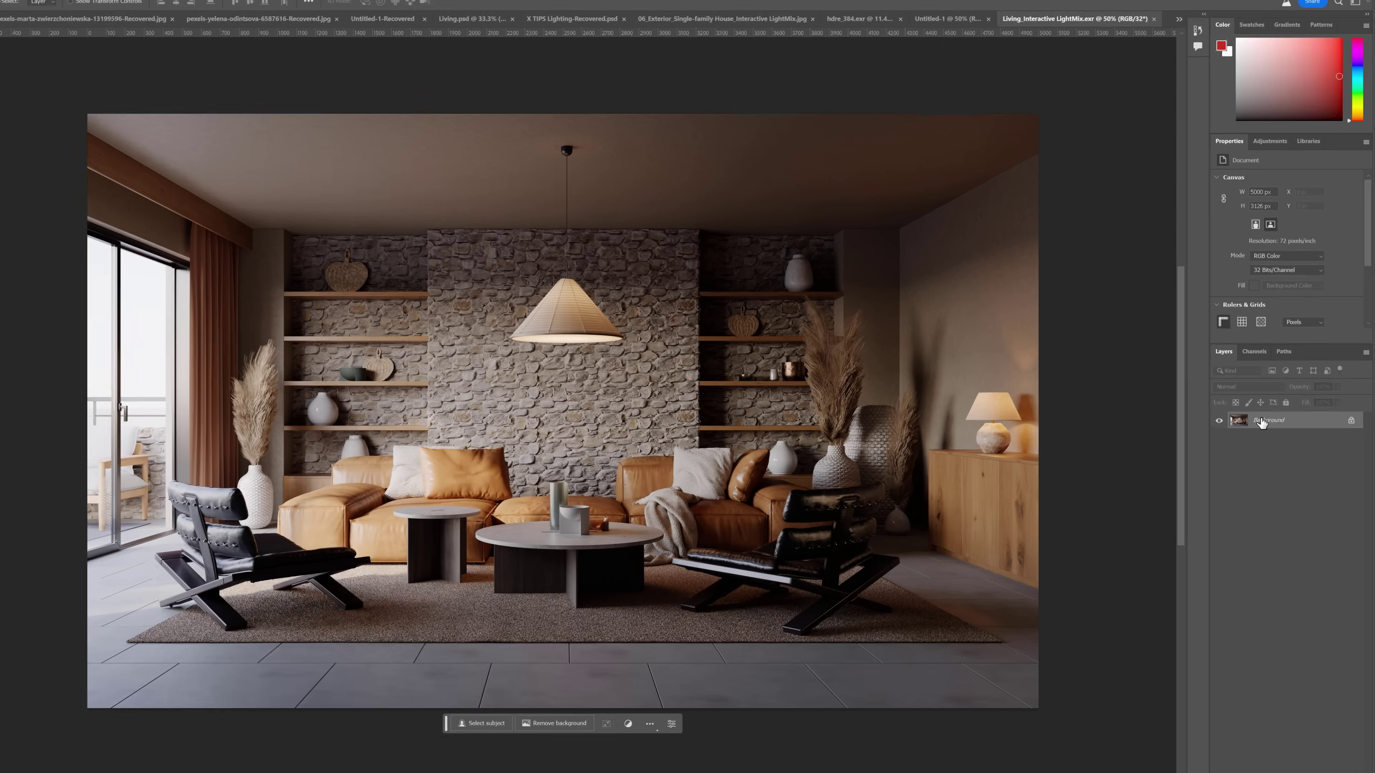
{"action": "double_click", "coordinate": [1267, 419]}
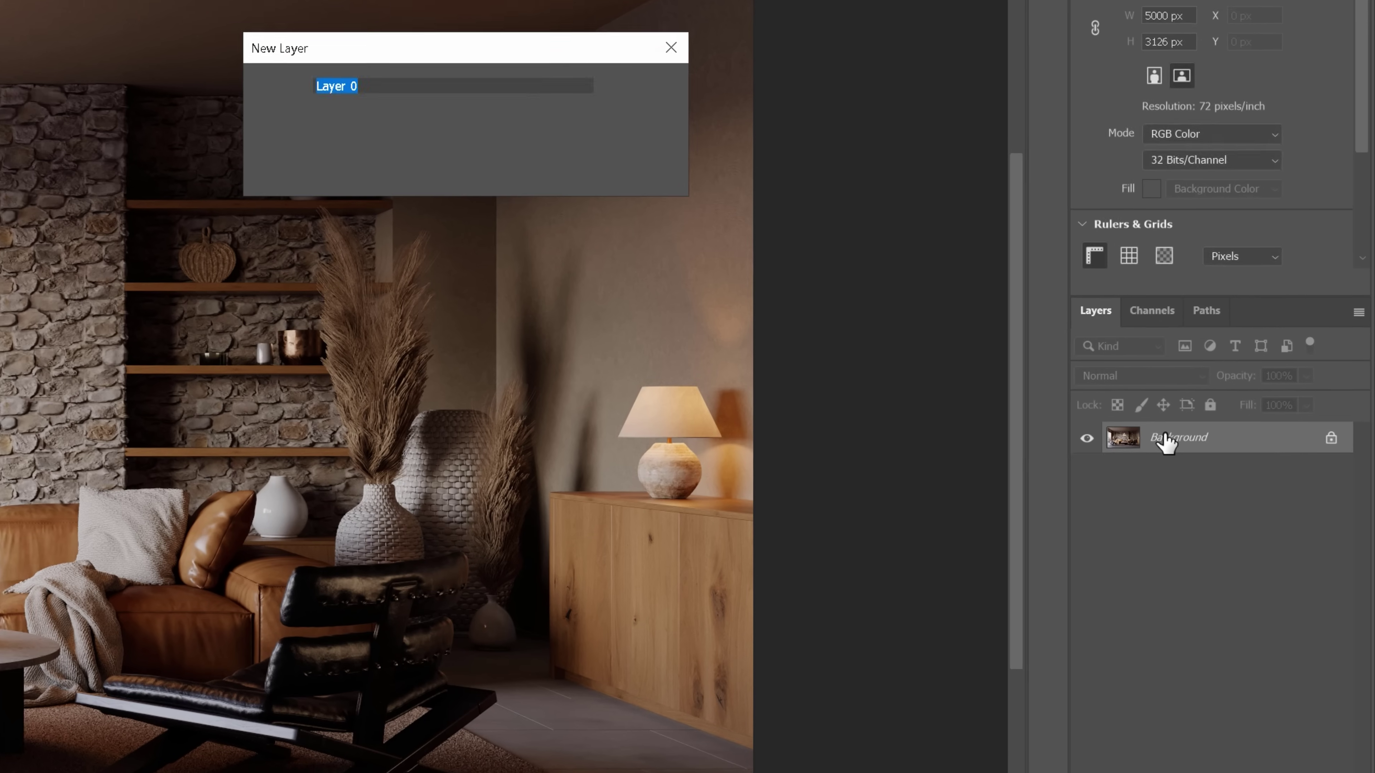
{"action": "left_click", "coordinate": [634, 90]}
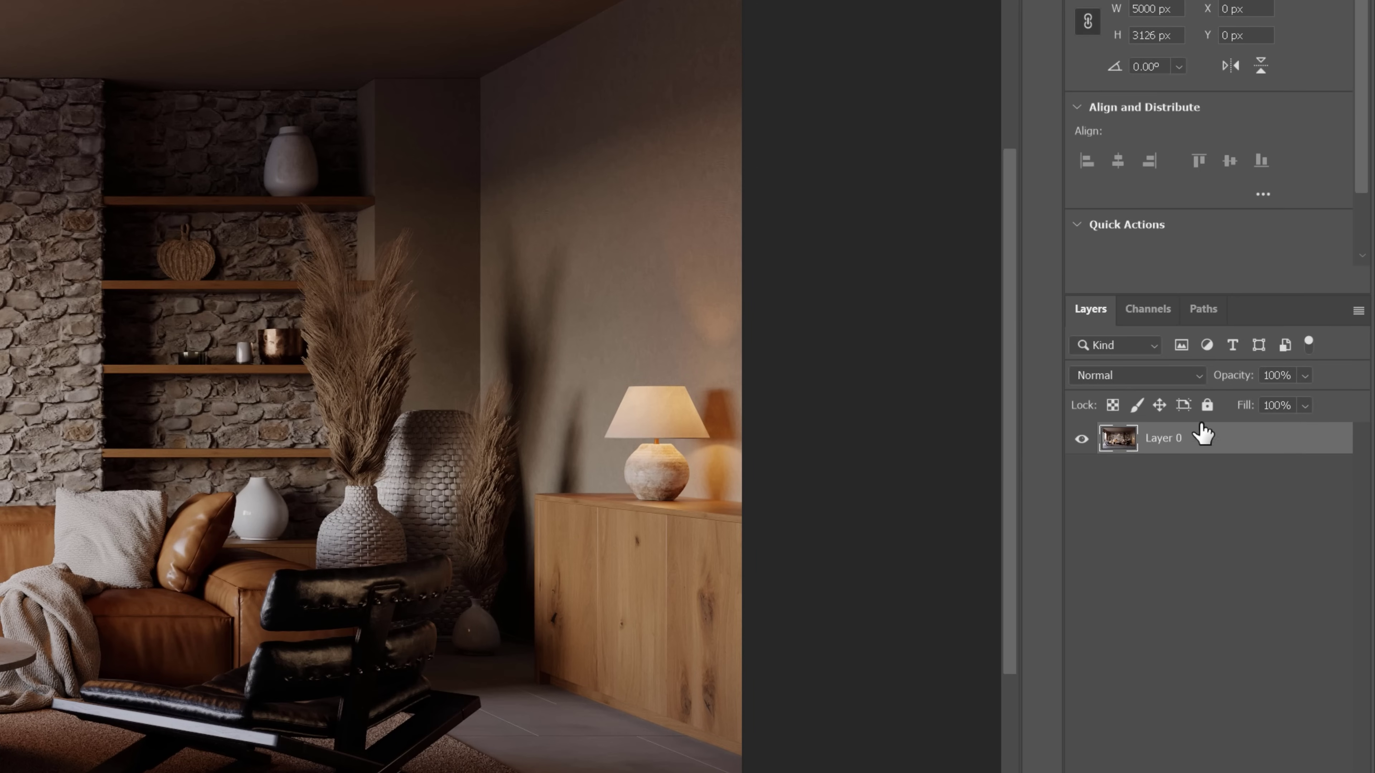
Inspect the Alpha 1 channel and load it as a selection
{"action": "left_click", "coordinate": [1153, 312]}
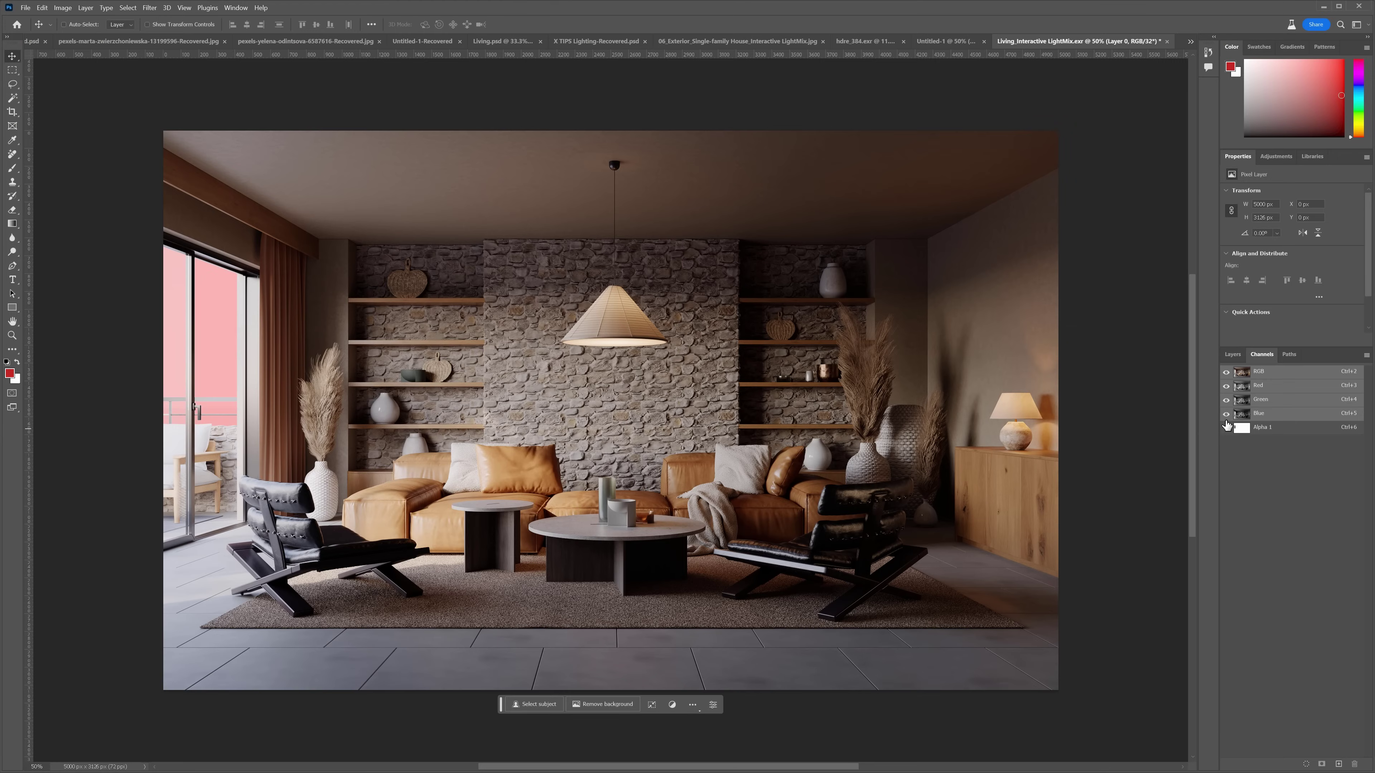
{"action": "left_click", "coordinate": [1226, 427]}
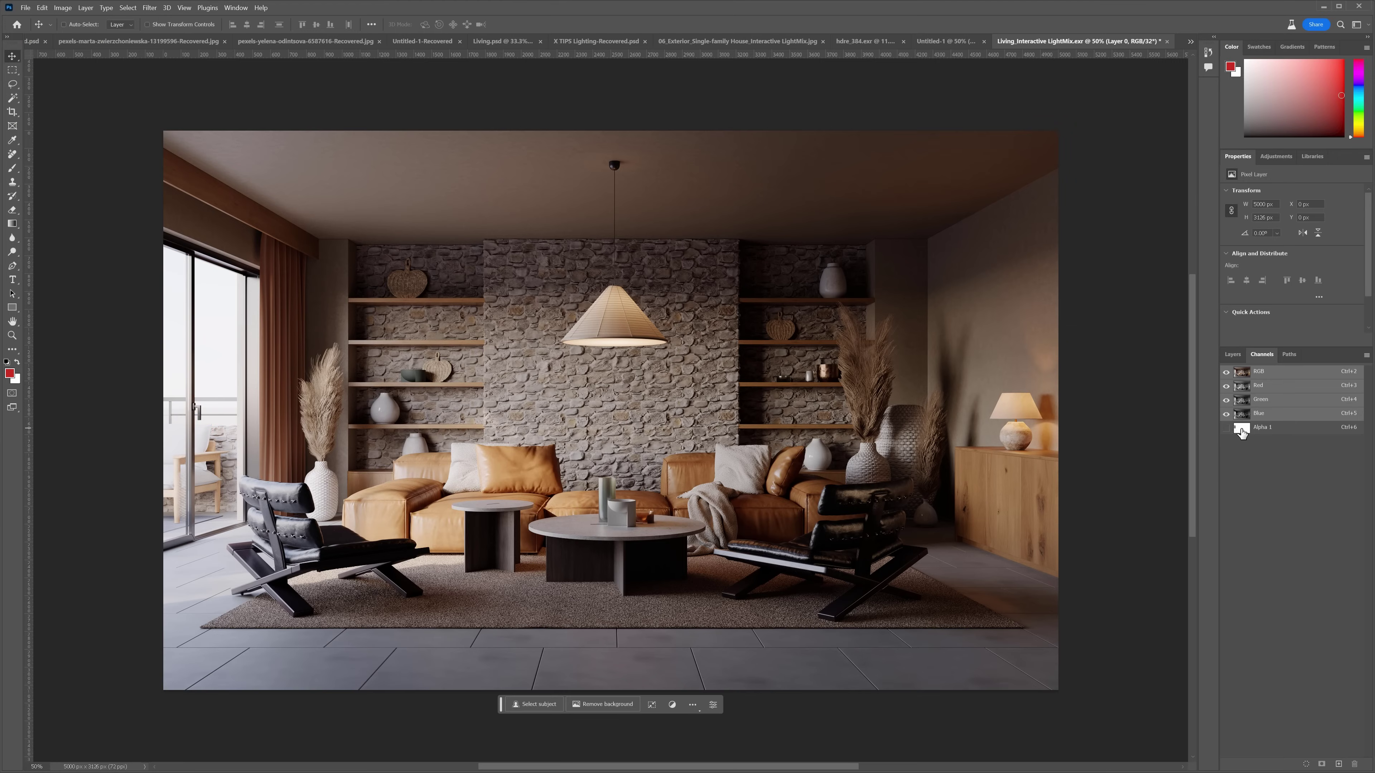
{"action": "left_click", "coordinate": [1242, 428]}
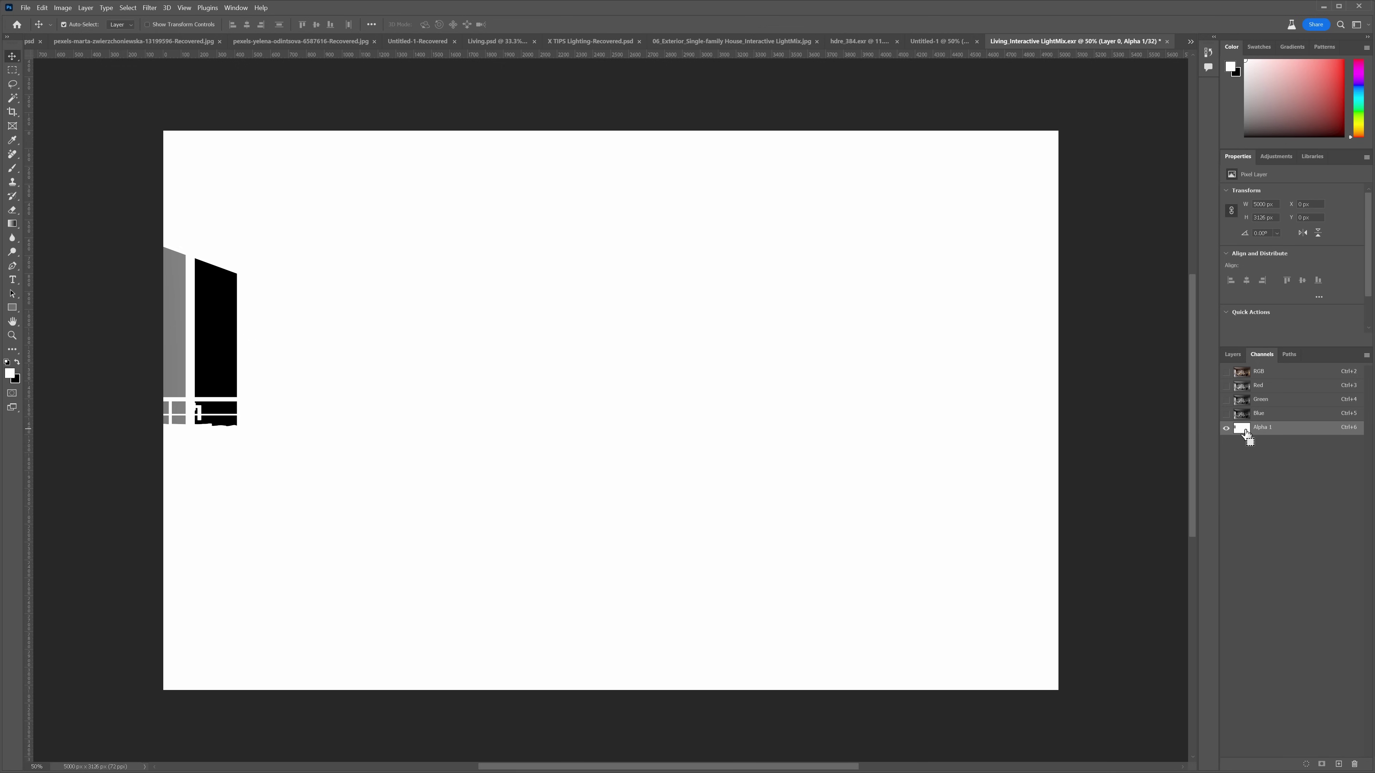
{"action": "left_click", "coordinate": [1245, 429], "text": "ctrl"}
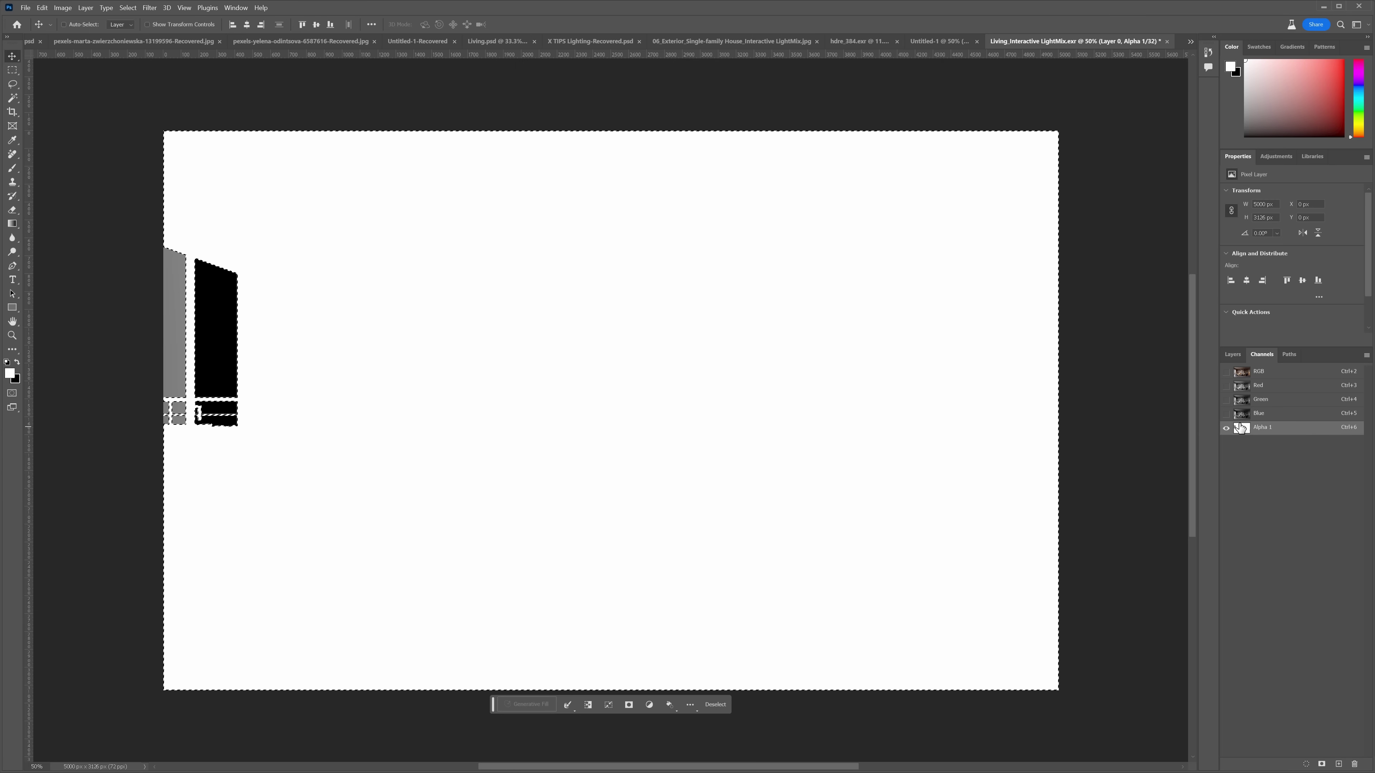
Show the RGB channels with Alpha 1 hidden and add a layer mask to Layer 0 from the selection
{"action": "left_click_drag", "start_coordinate": [1226, 371], "coordinate": [1227, 412]}
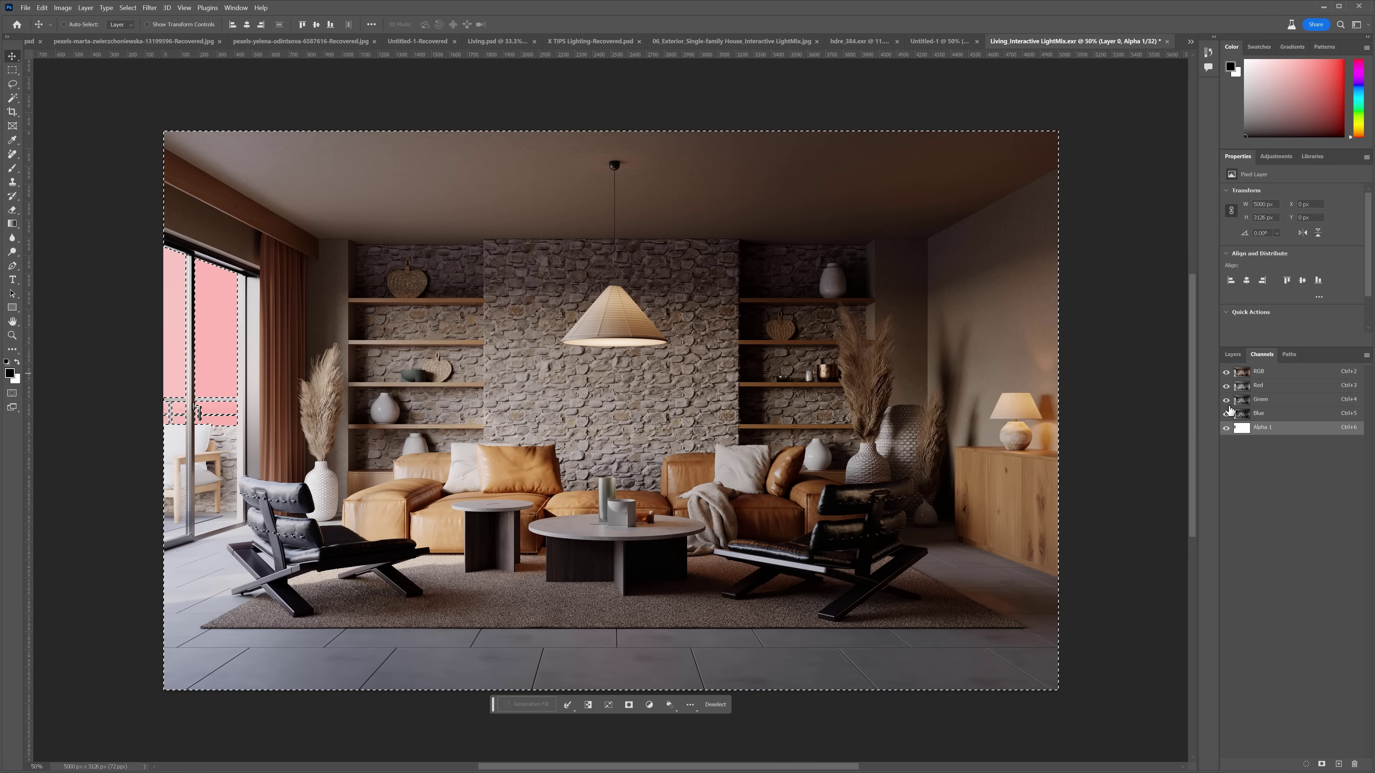
{"action": "left_click", "coordinate": [1226, 428]}
{"action": "left_click", "coordinate": [1232, 355]}
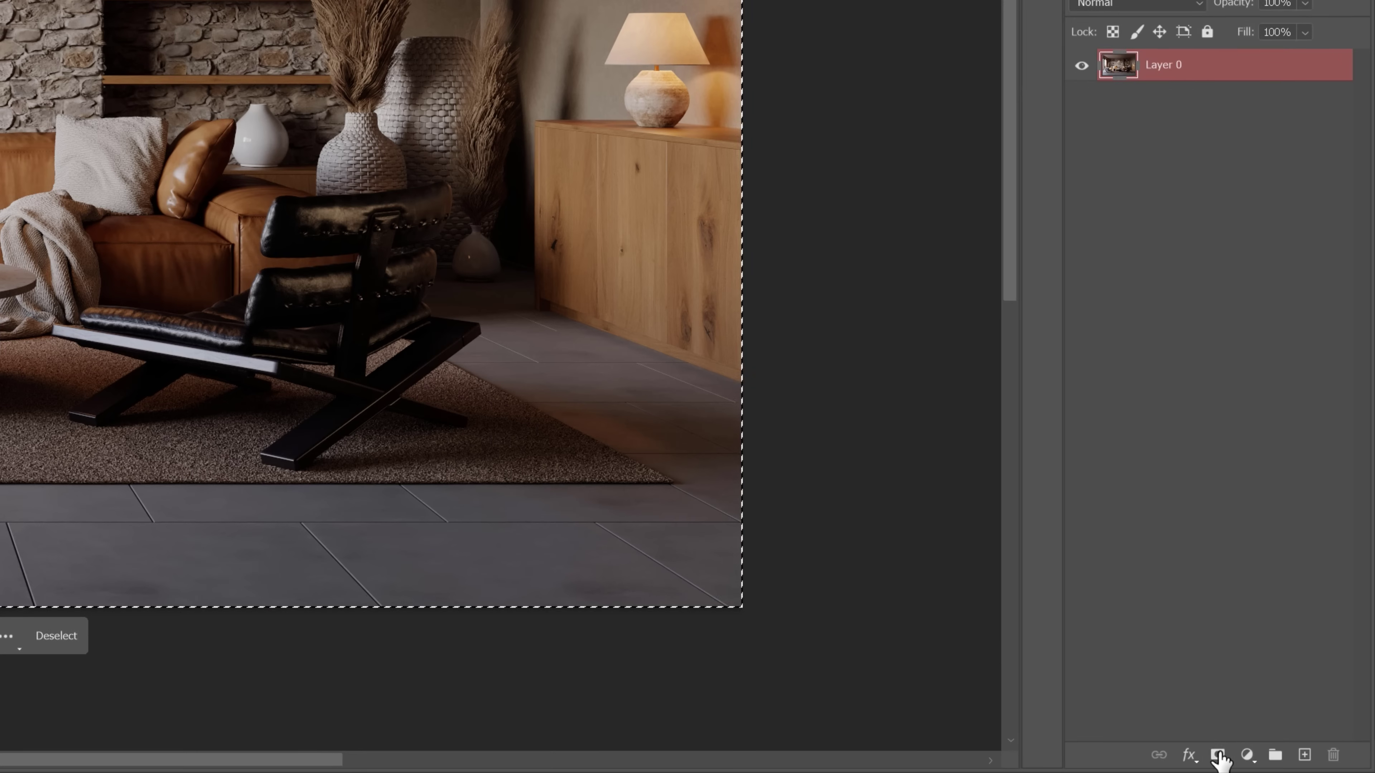
{"action": "left_click", "coordinate": [1297, 764]}
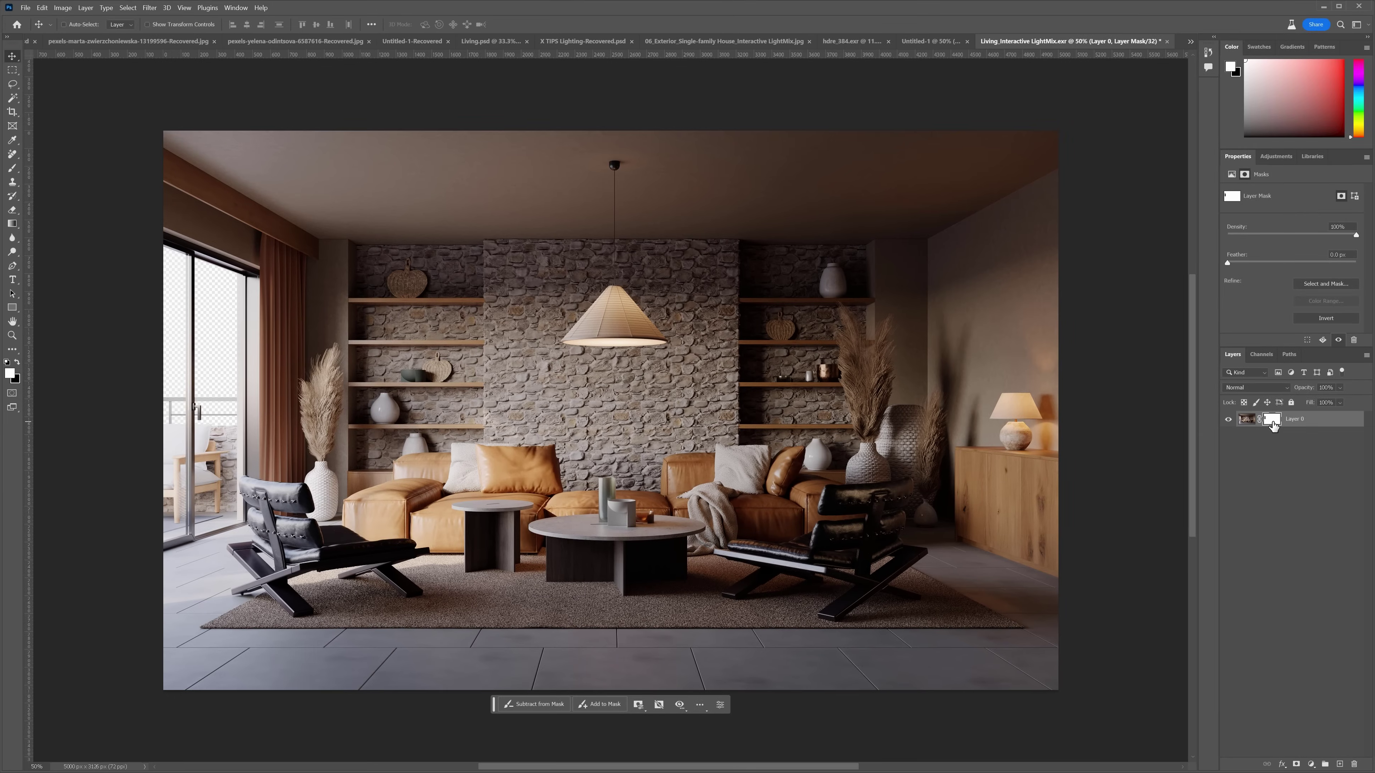
Target Layer 0's image instead of its mask and convert the document to 16 Bits/Channel without merging layers
{"action": "left_click", "coordinate": [1282, 419]}
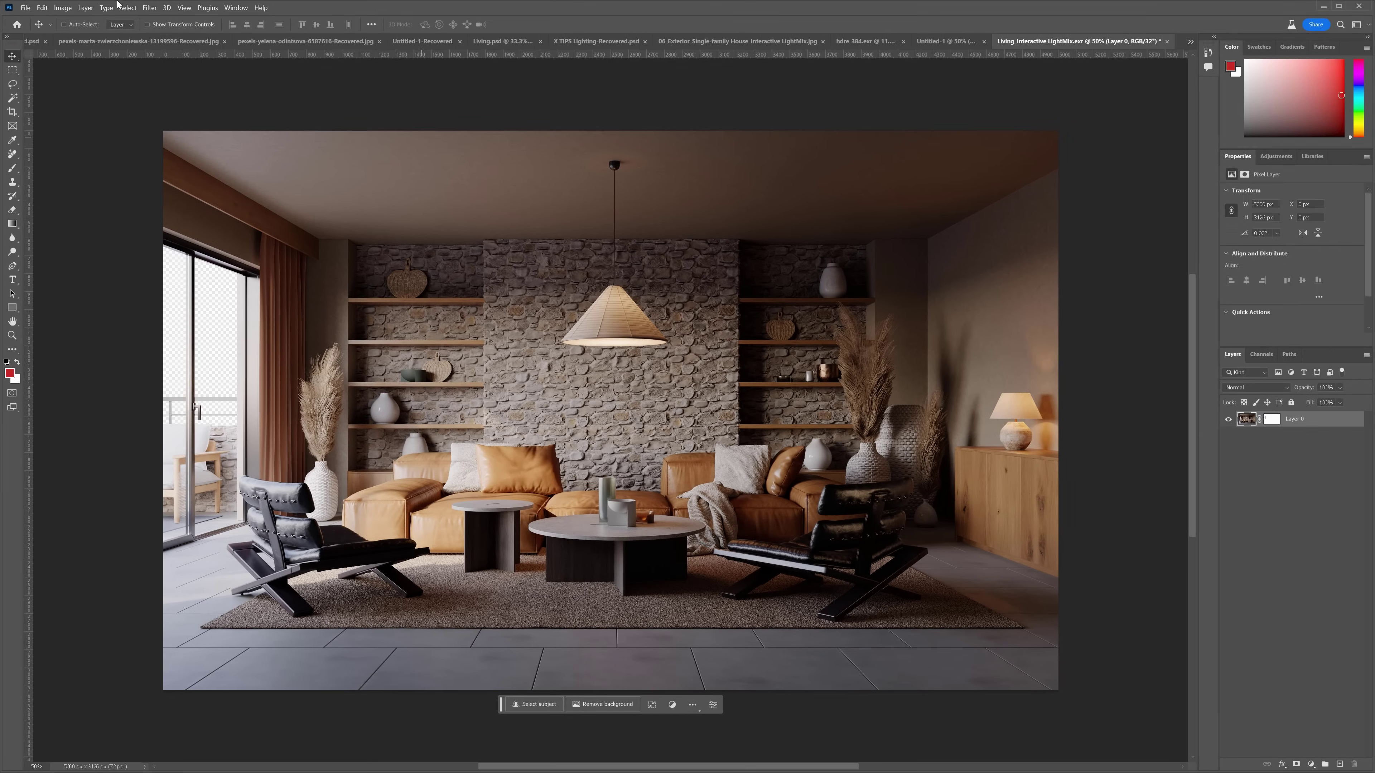
{"action": "left_click", "coordinate": [59, 9]}
{"action": "mouse_move", "coordinate": [67, 20]}
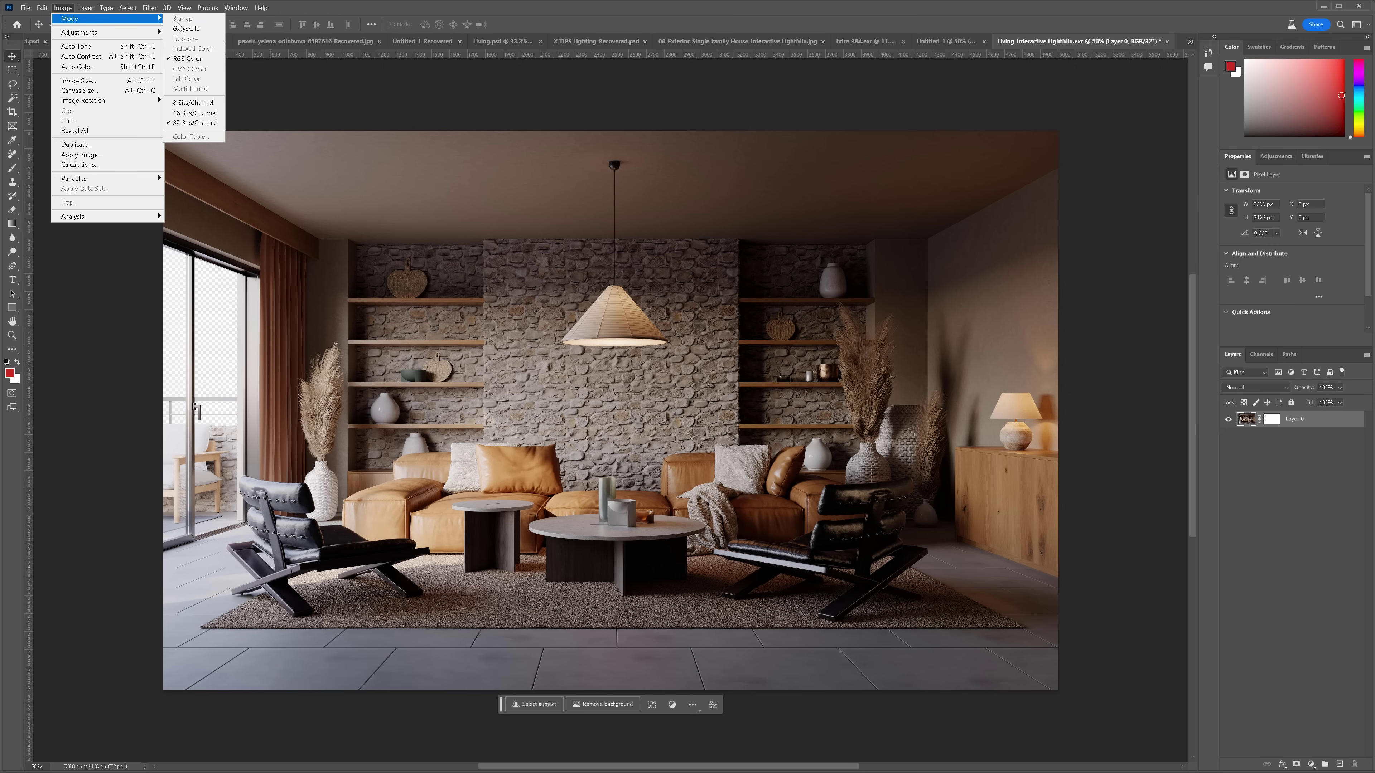
{"action": "left_click", "coordinate": [185, 114]}
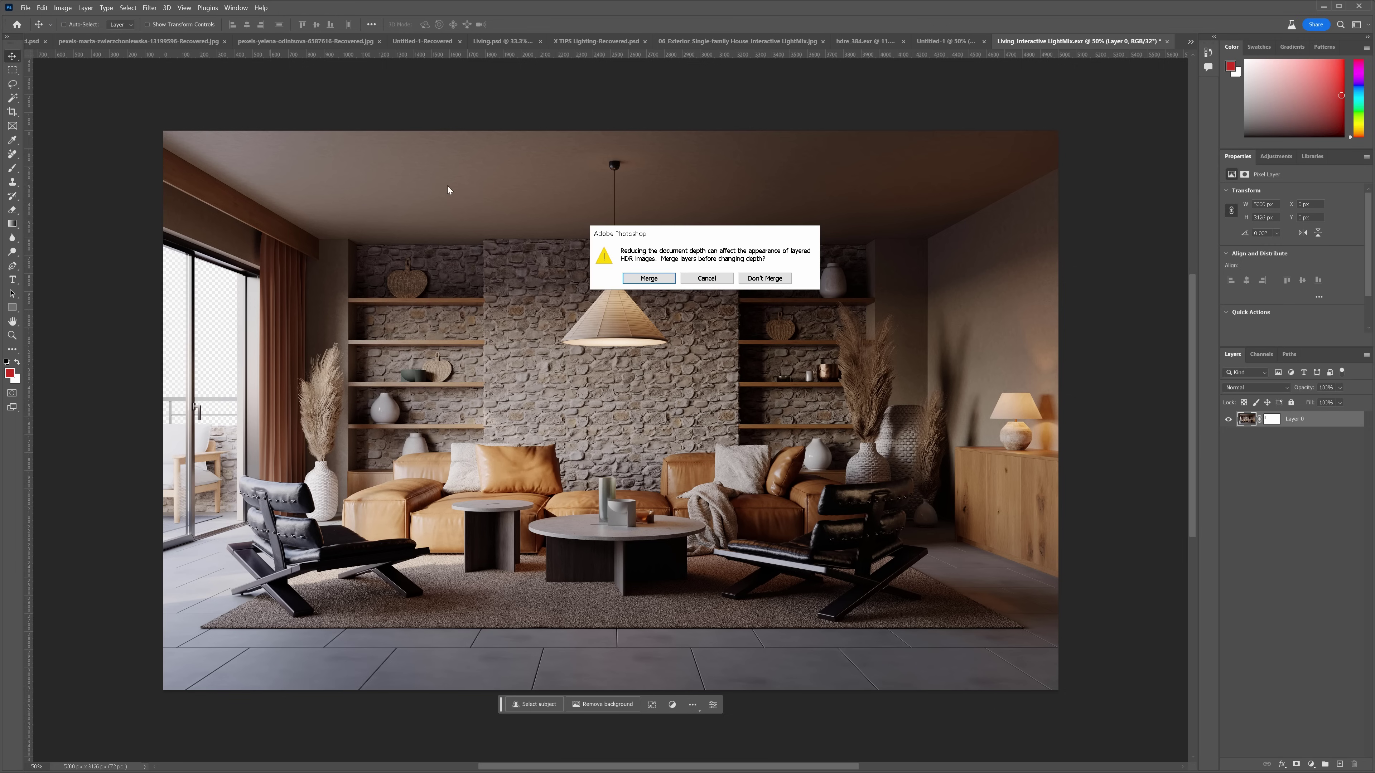
{"action": "left_click", "coordinate": [772, 281]}
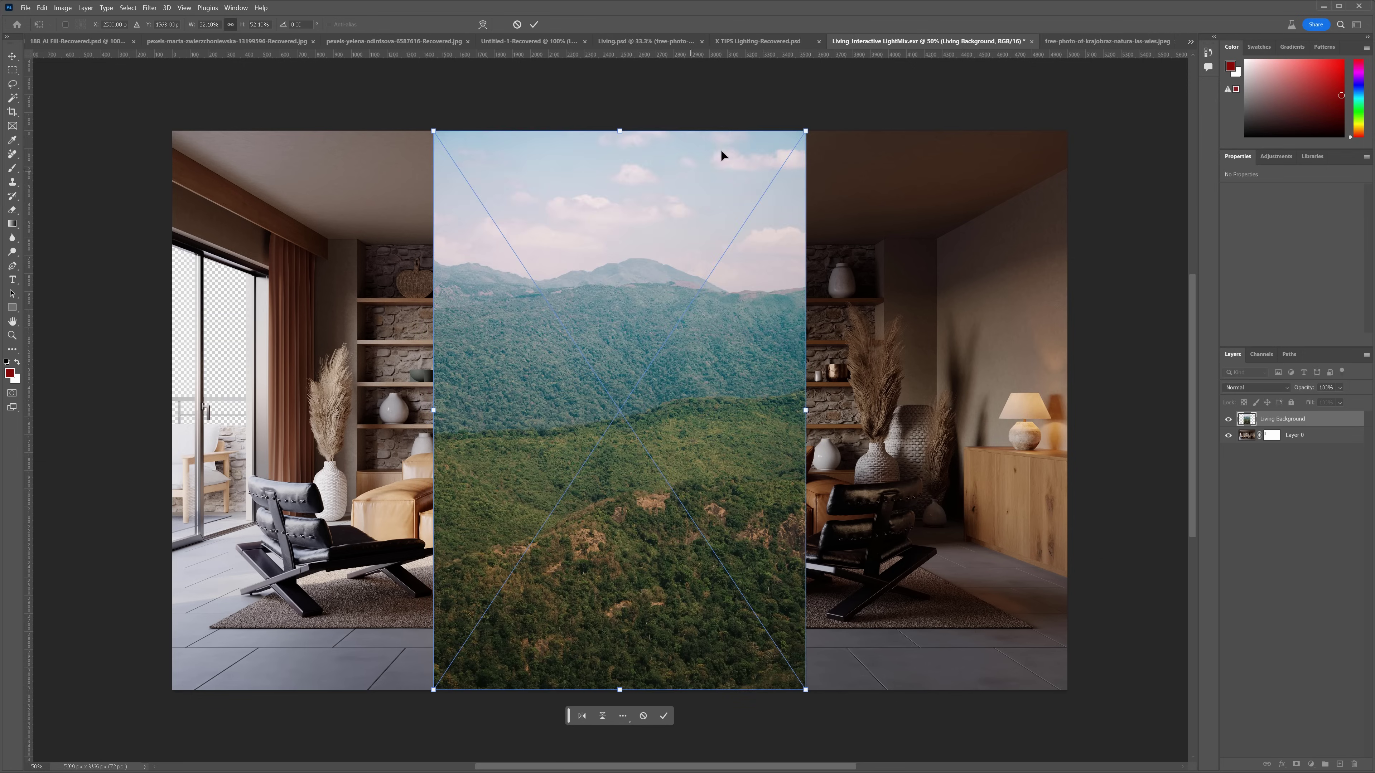
Scale the placed Living Background photo to about 42%, position it behind the window area, and move its layer below Layer 0
{"action": "left_click_drag", "start_coordinate": [805, 129], "coordinate": [735, 240]}
{"action": "left_click_drag", "start_coordinate": [630, 286], "coordinate": [375, 333]}
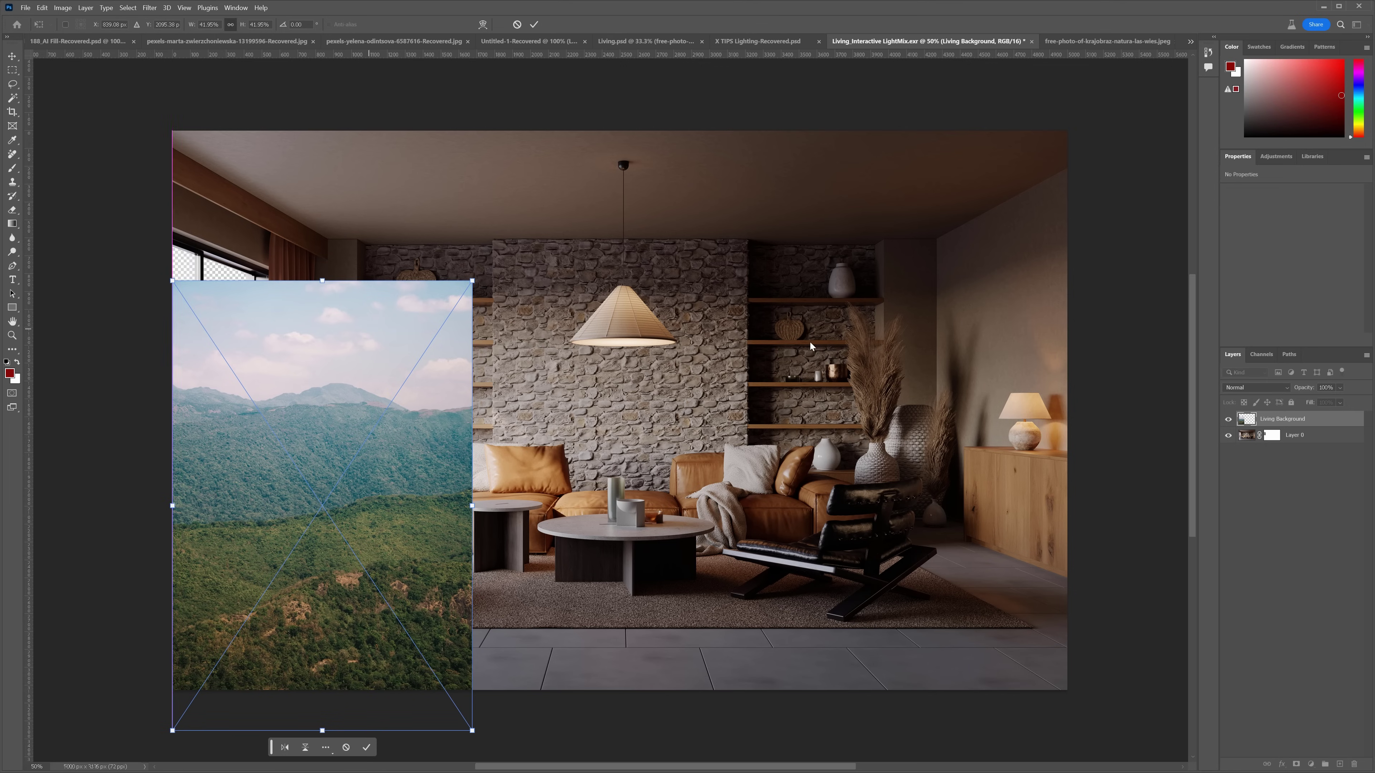
{"action": "left_click_drag", "start_coordinate": [1272, 436], "coordinate": [1276, 450]}
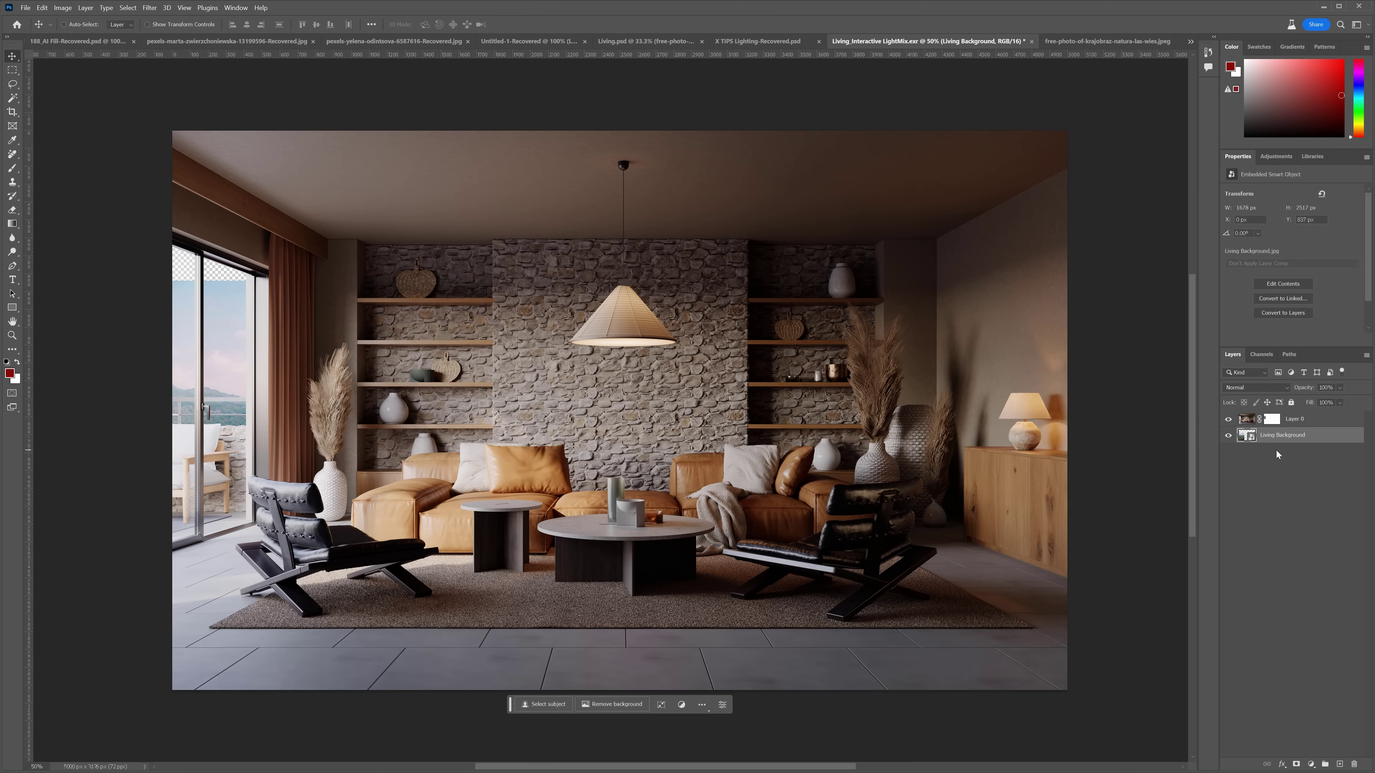
{"action": "key", "text": "Return"}
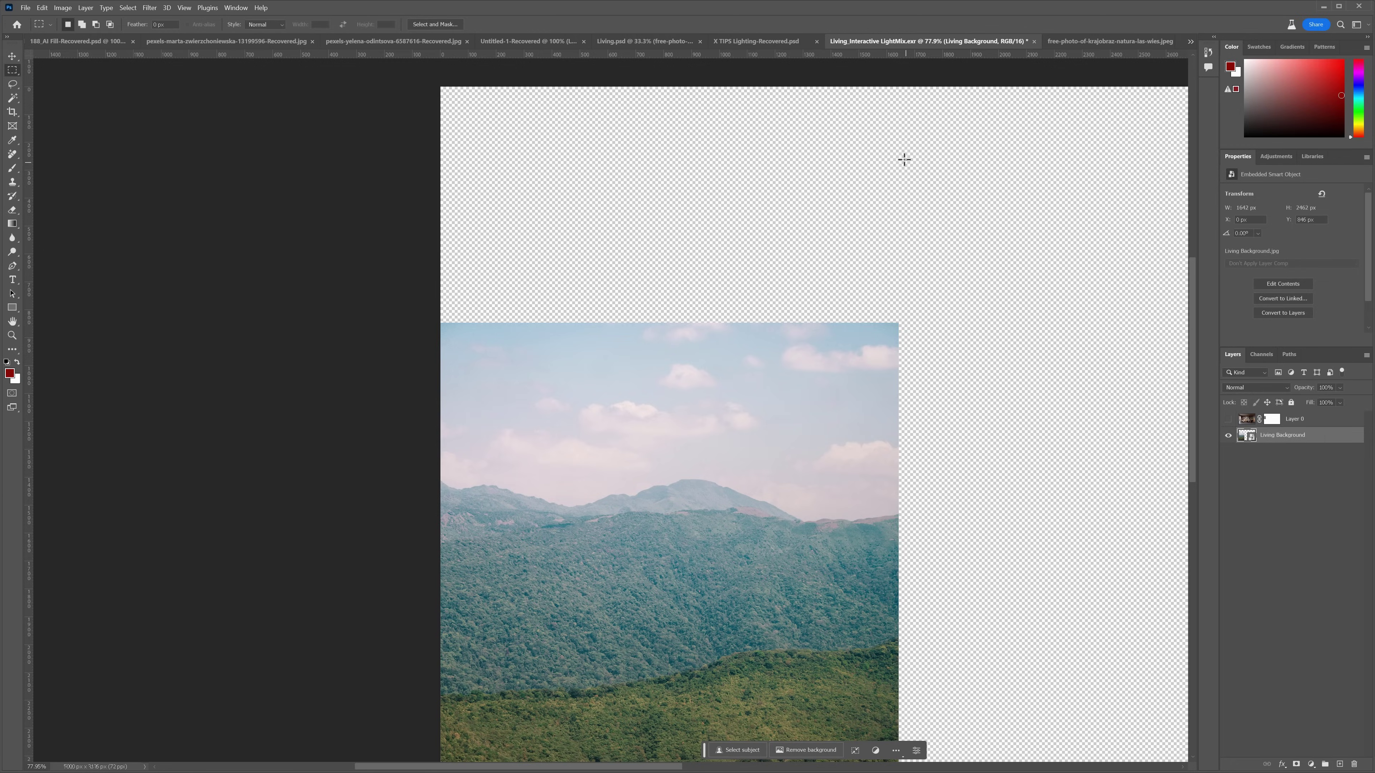
Extend the sky into the empty area above the mountain photo using Generative Fill without a prompt, and choose the second variation
{"action": "left_click_drag", "start_coordinate": [903, 127], "coordinate": [437, 325]}
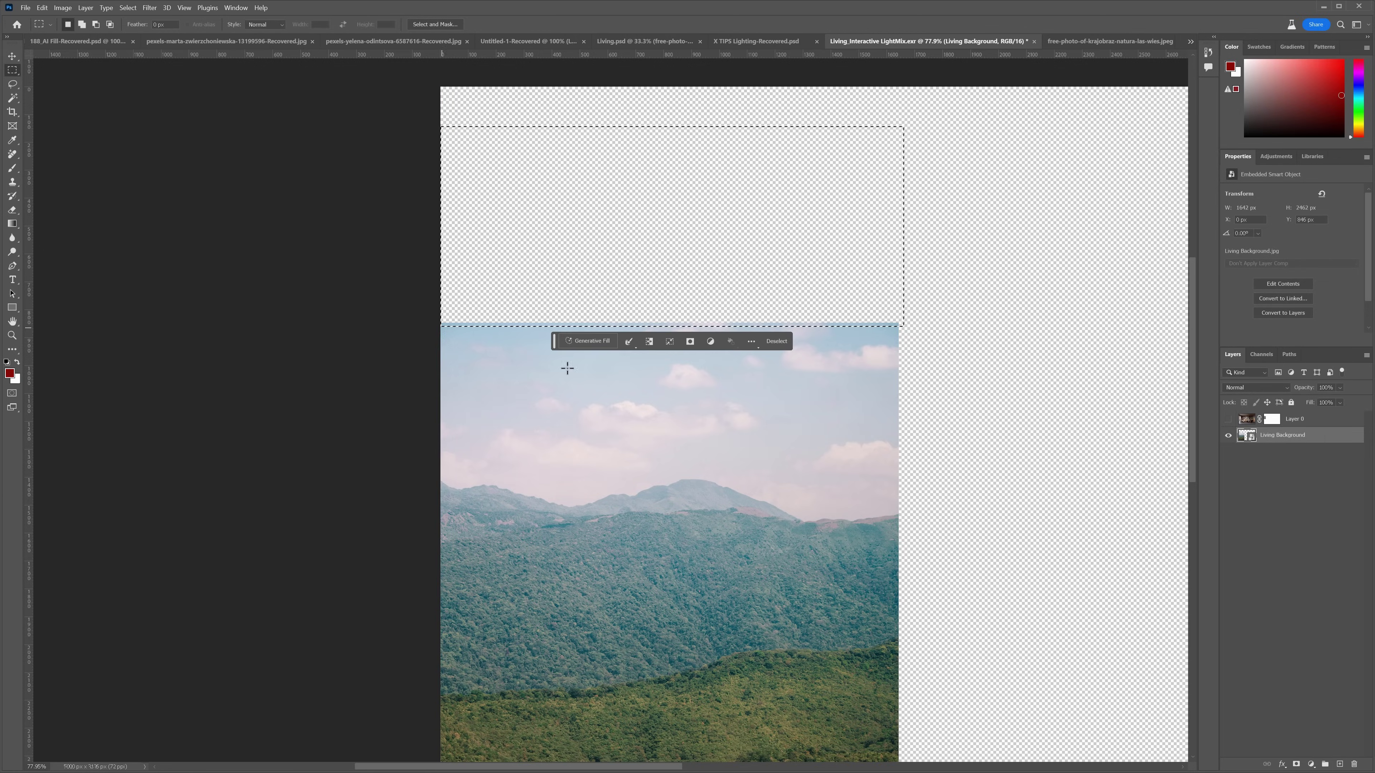
{"action": "left_click", "coordinate": [595, 342]}
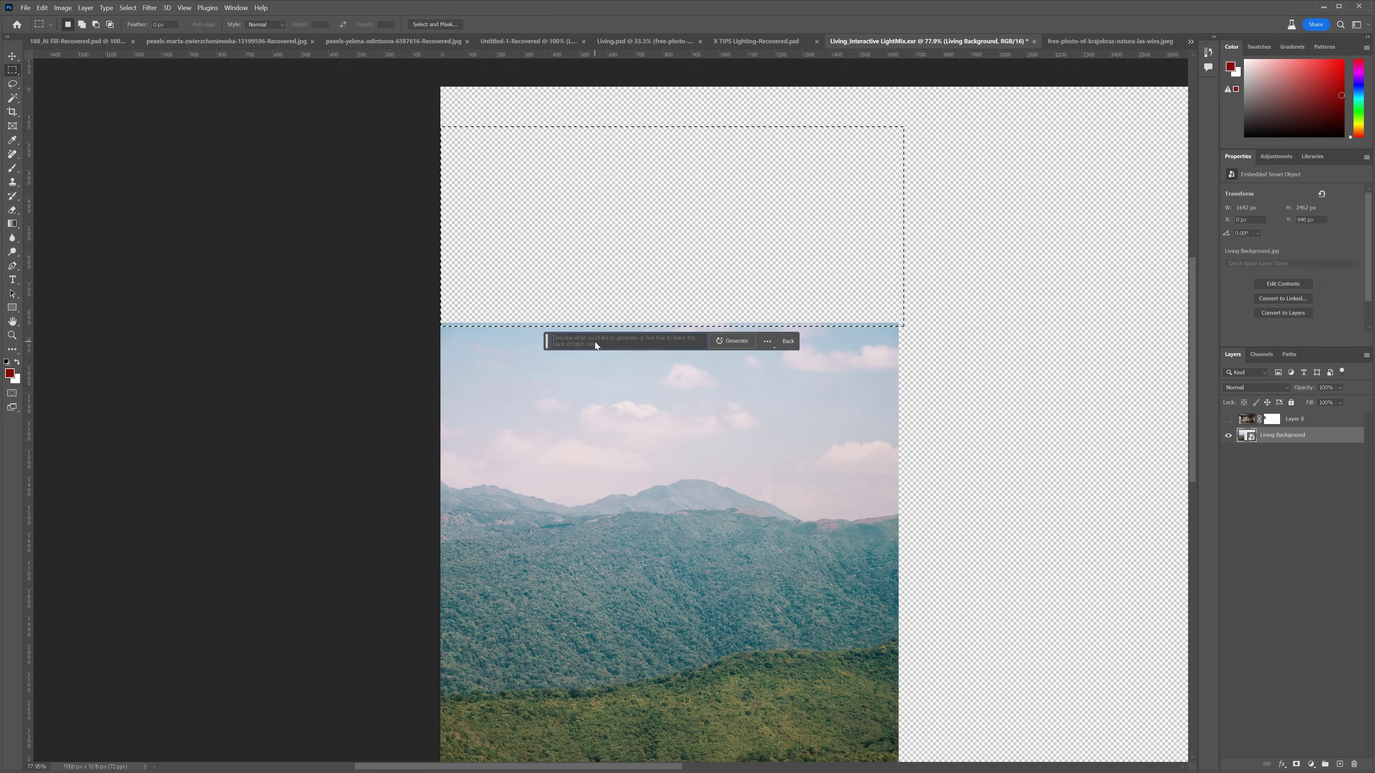
{"action": "left_click", "coordinate": [729, 340]}
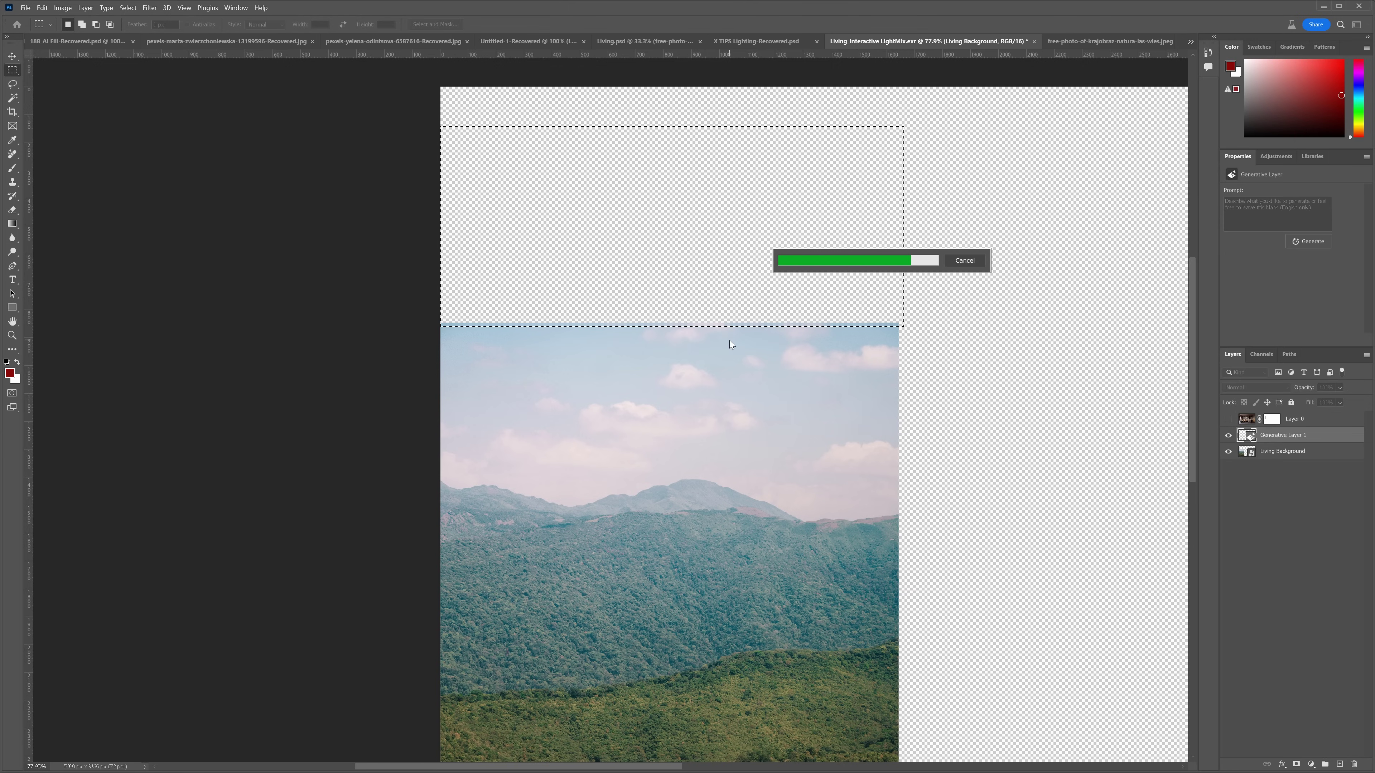
{"action": "left_click", "coordinate": [652, 604]}
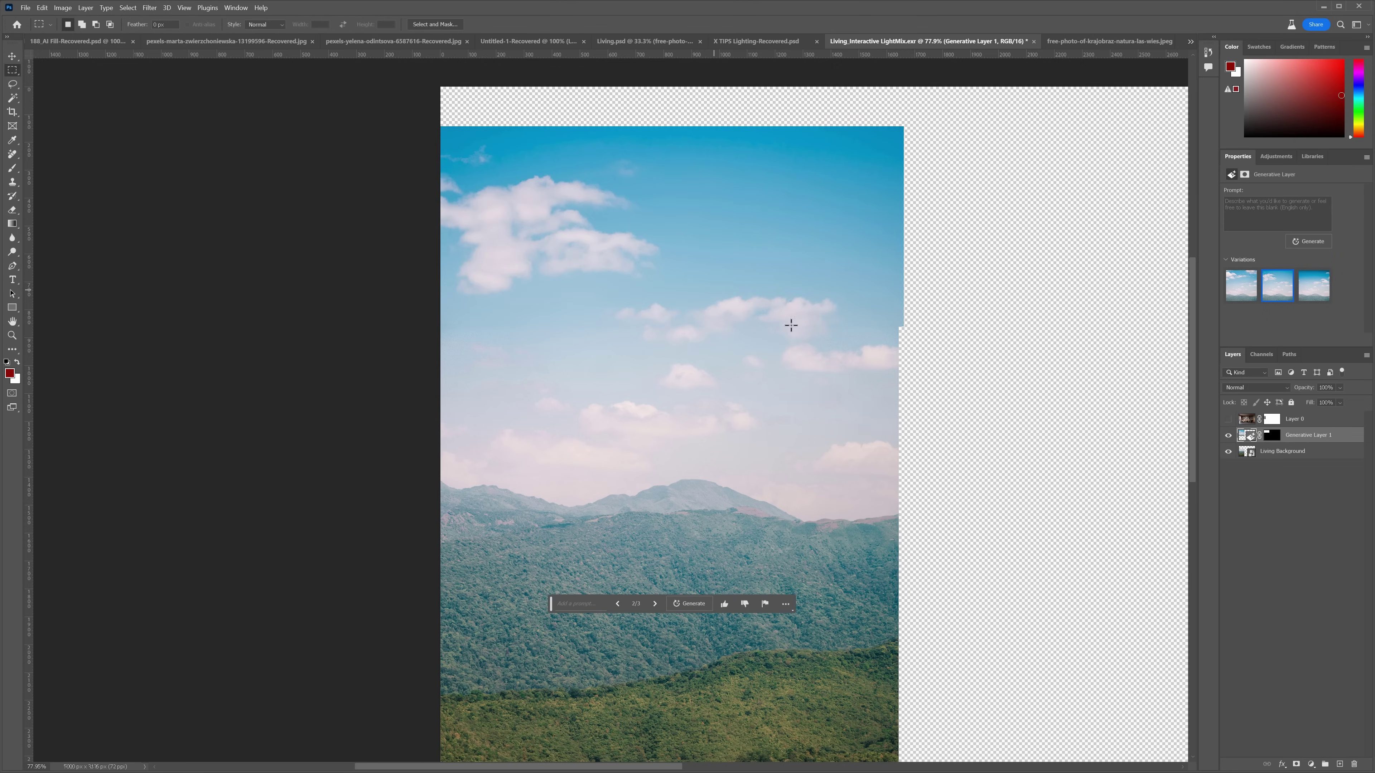
Merge Generative Layer 1 with the Living Background layer and show Layer 0
{"action": "left_click", "coordinate": [1301, 454], "text": "ctrl"}
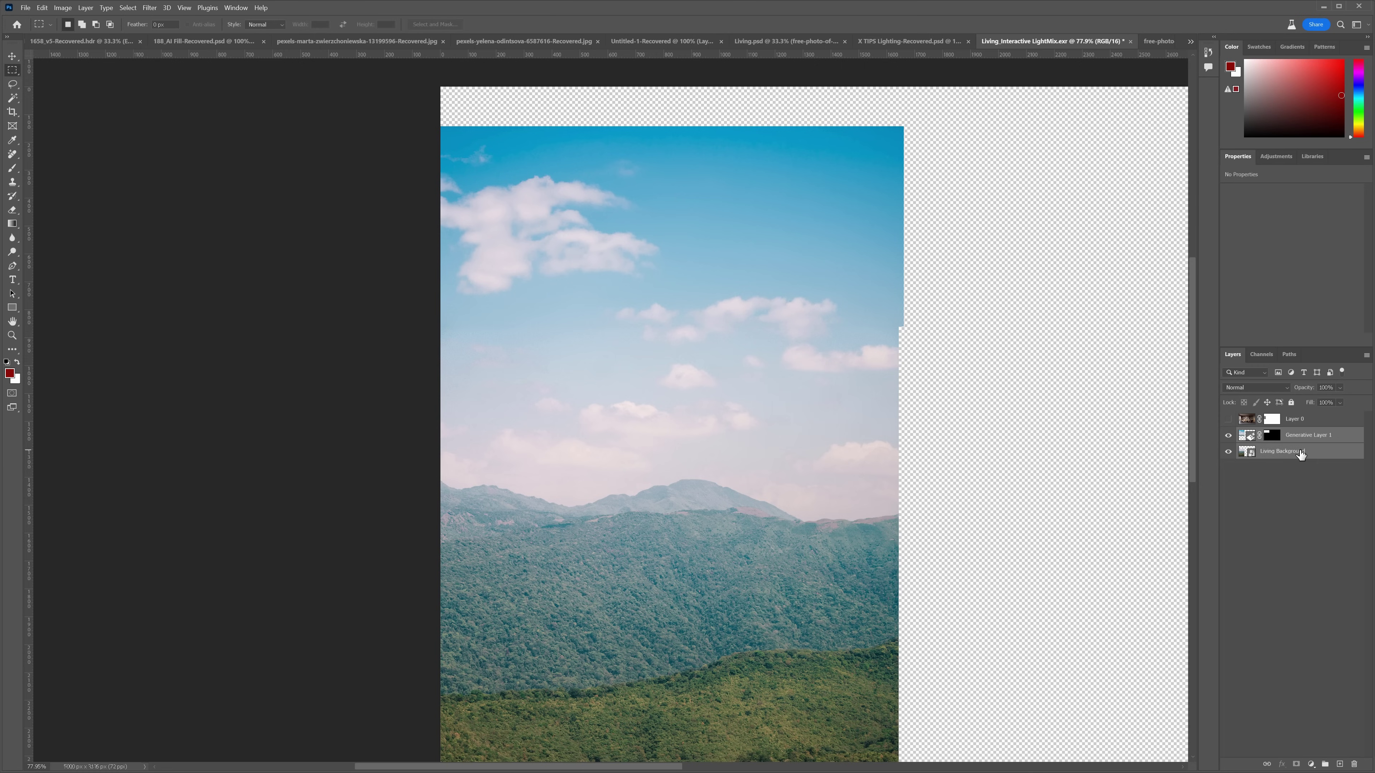
{"action": "key", "text": "ctrl+e"}
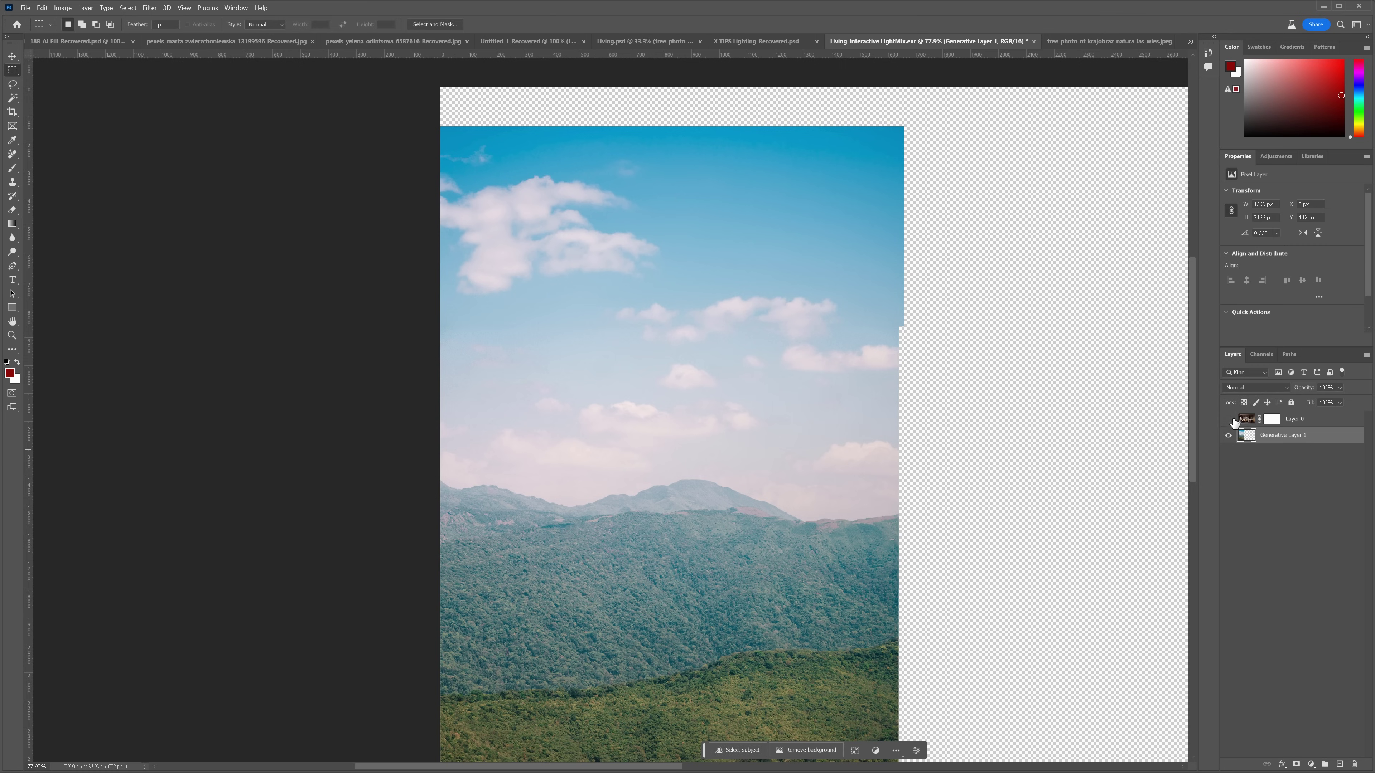
{"action": "left_click", "coordinate": [1229, 419]}
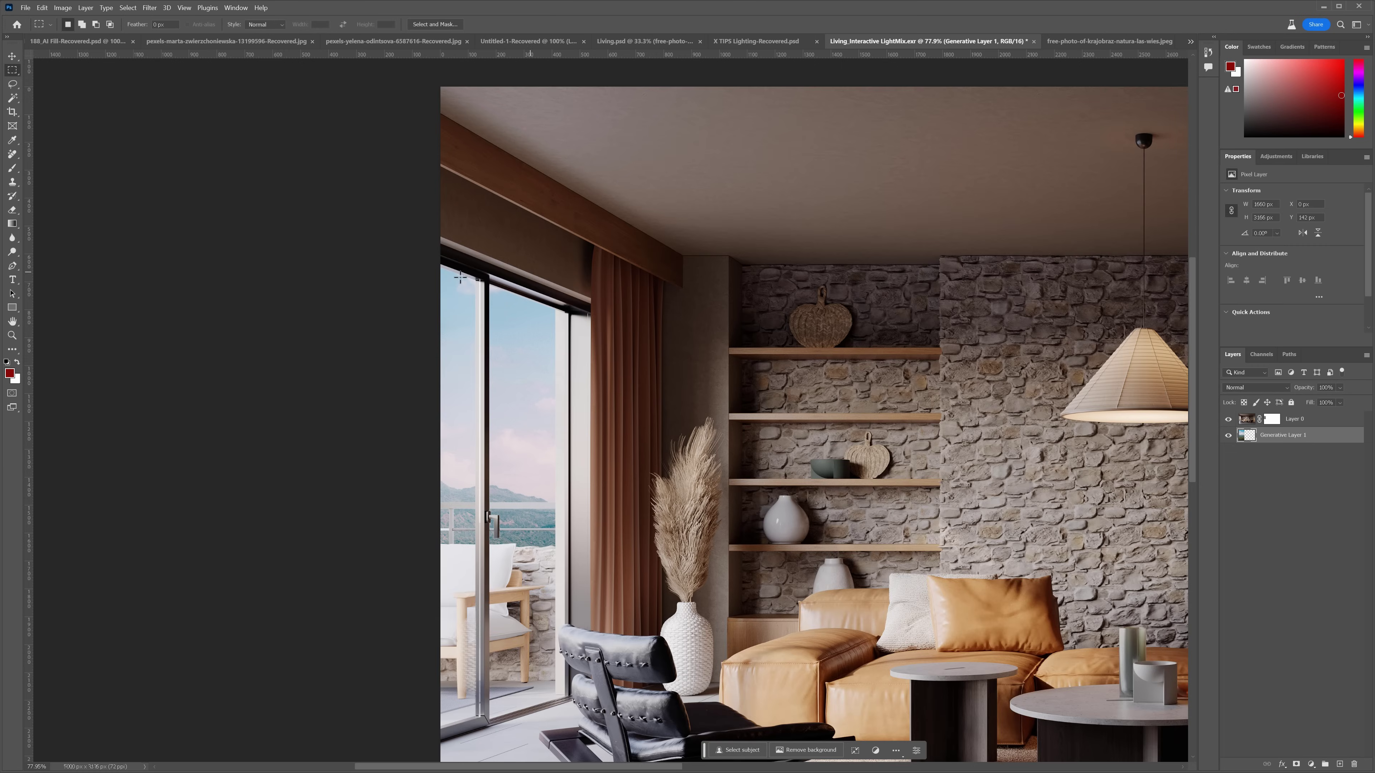
Hide Layer 0, paint over the clouds in the mountain sky with the Remove Tool, and show Layer 0 again
{"action": "key", "text": "v"}
{"action": "key", "text": "ctrl+minus"}
{"action": "key", "text": "ctrl+minus"}
{"action": "left_click", "coordinate": [1229, 419]}
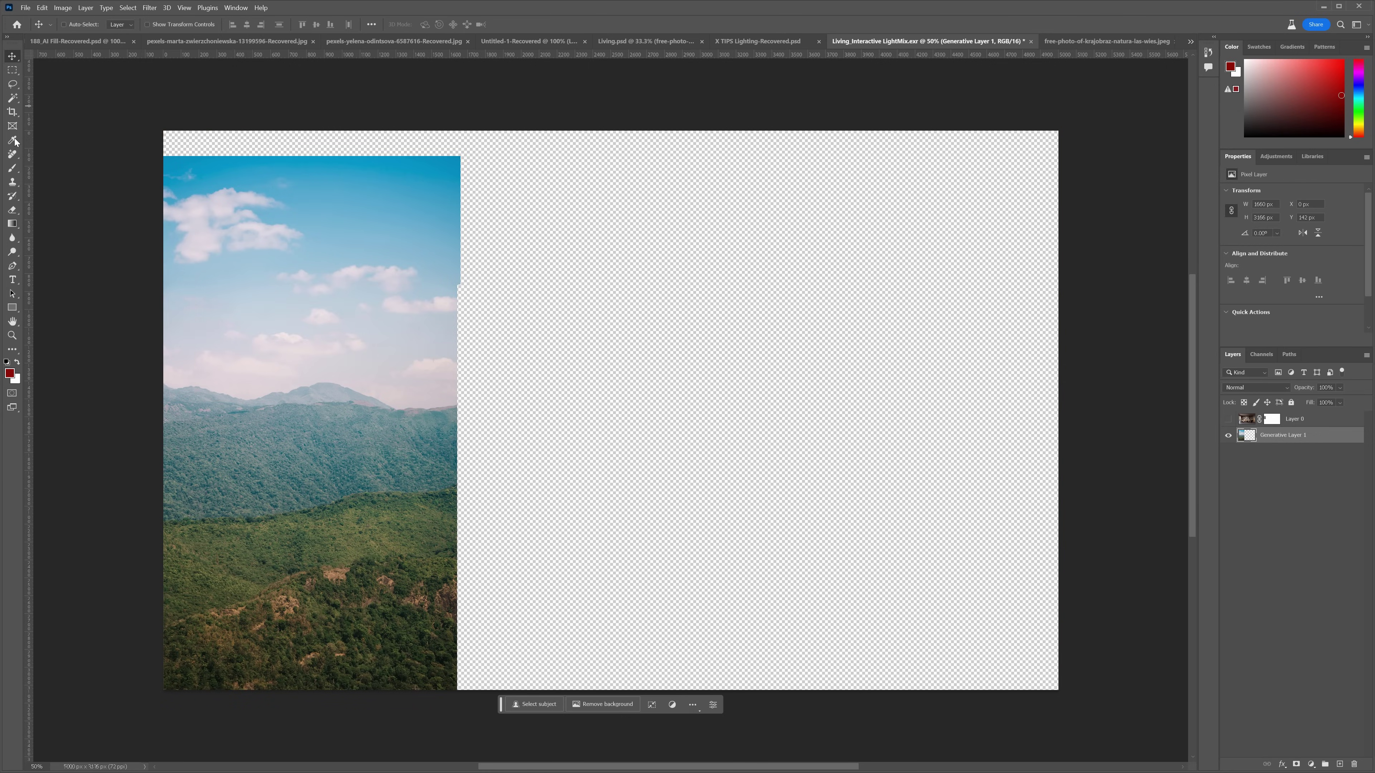
{"action": "left_click", "coordinate": [12, 154]}
{"action": "left_click", "coordinate": [61, 161]}
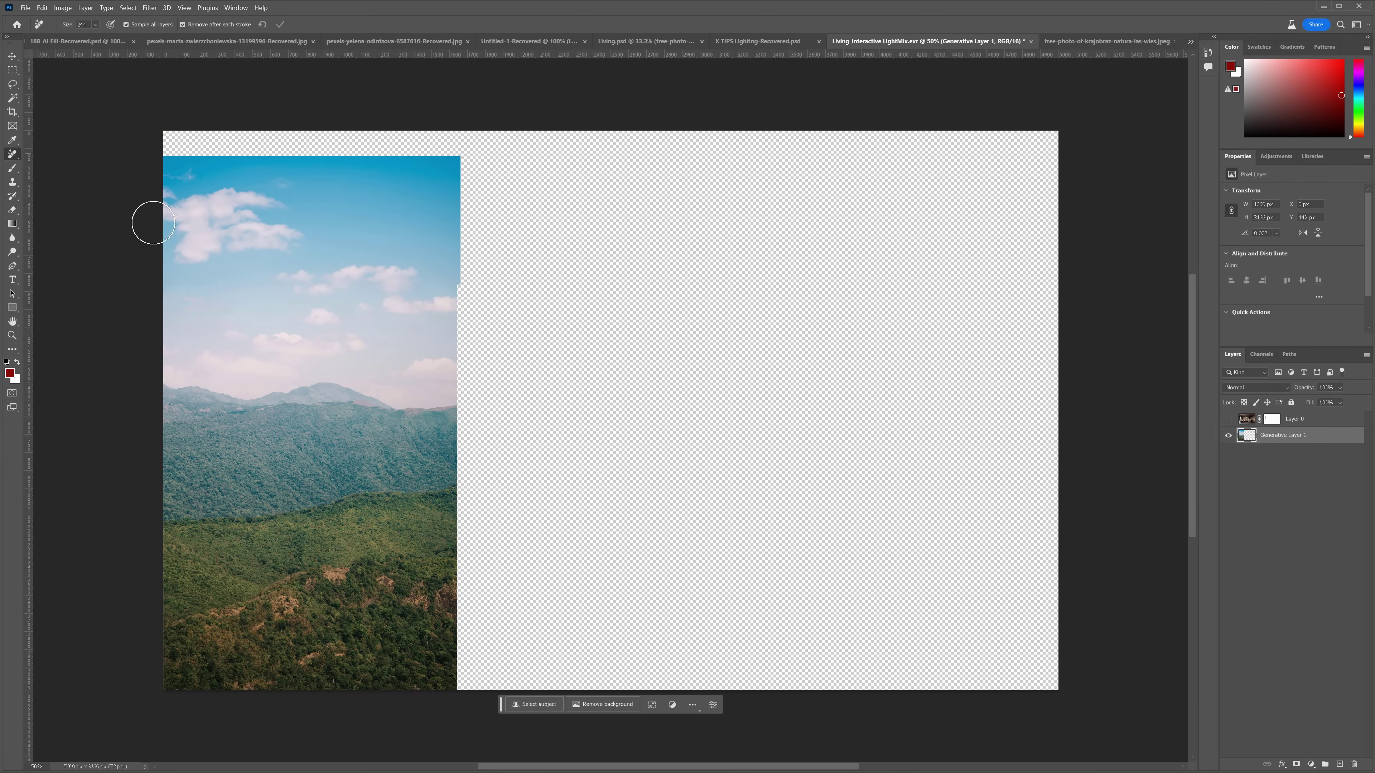
{"action": "left_click_drag", "start_coordinate": [193, 253], "coordinate": [194, 276]}
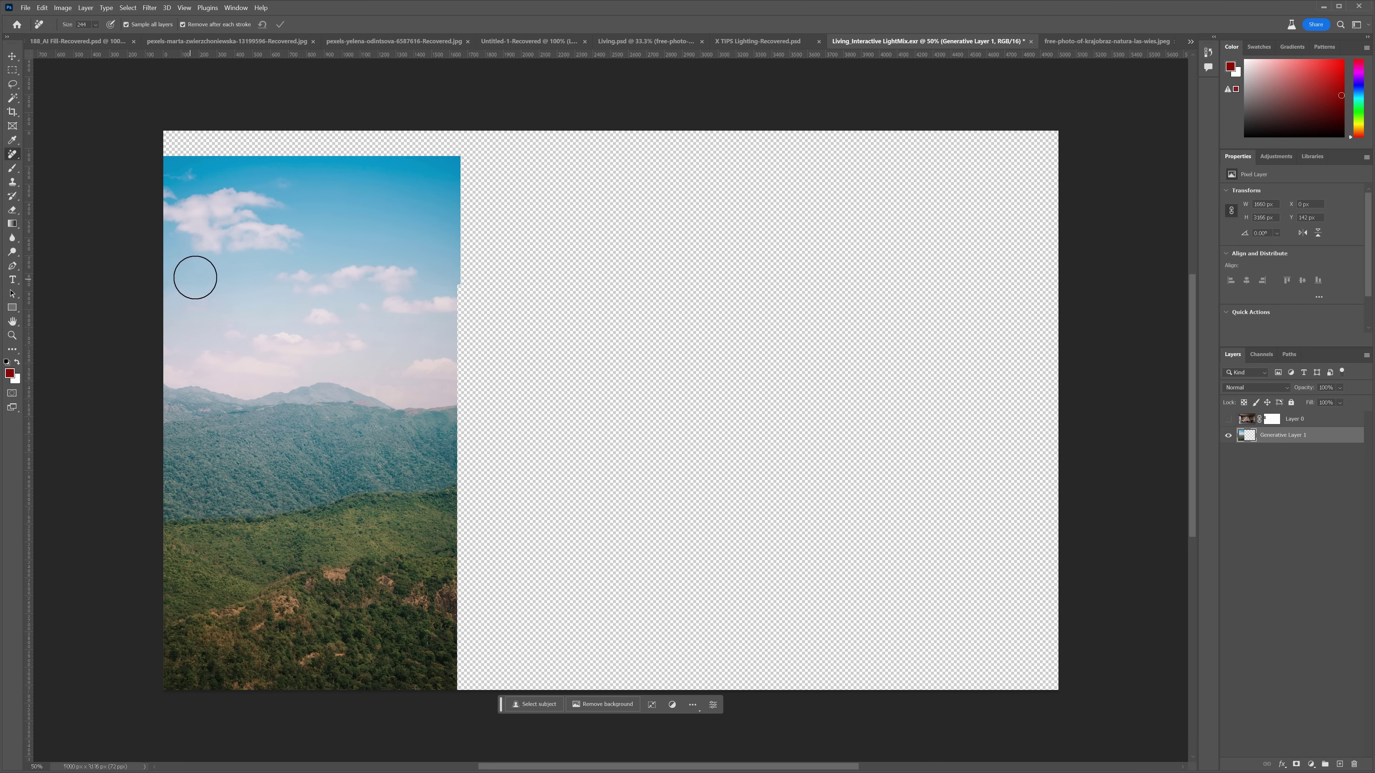
{"action": "left_click", "coordinate": [1229, 419]}
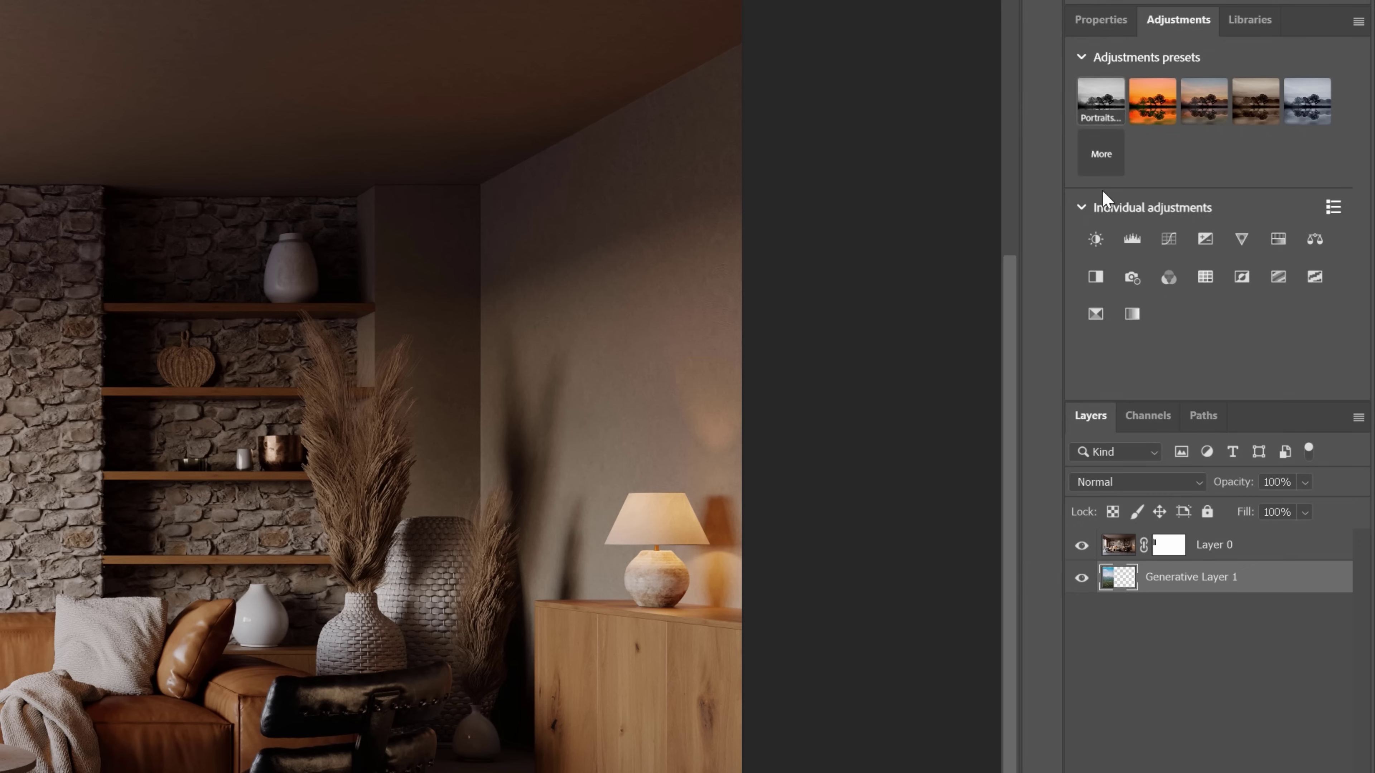
Brighten the mountain background with a Brightness/Contrast adjustment layer and lower the opacity of the white Layer 1
{"action": "left_click", "coordinate": [1100, 238]}
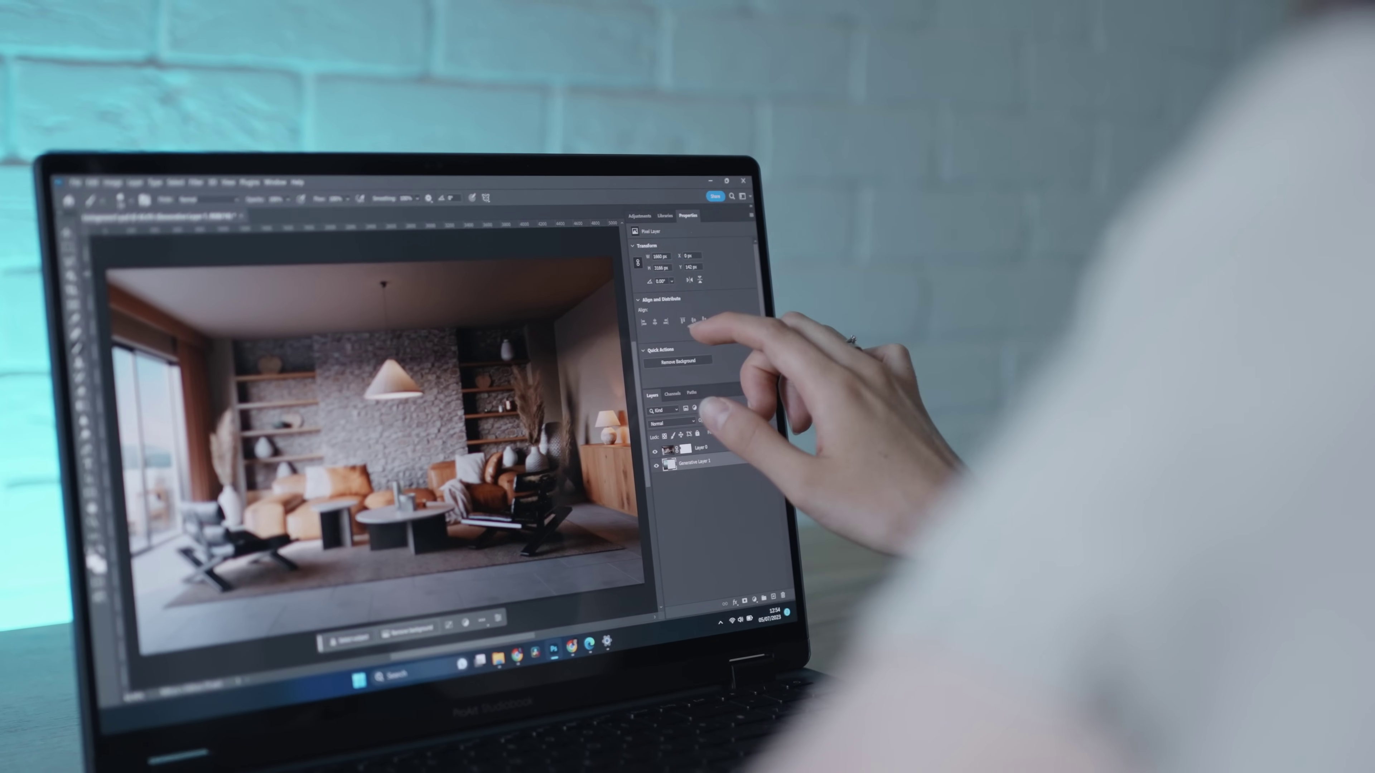
{"action": "left_click", "coordinate": [640, 216]}
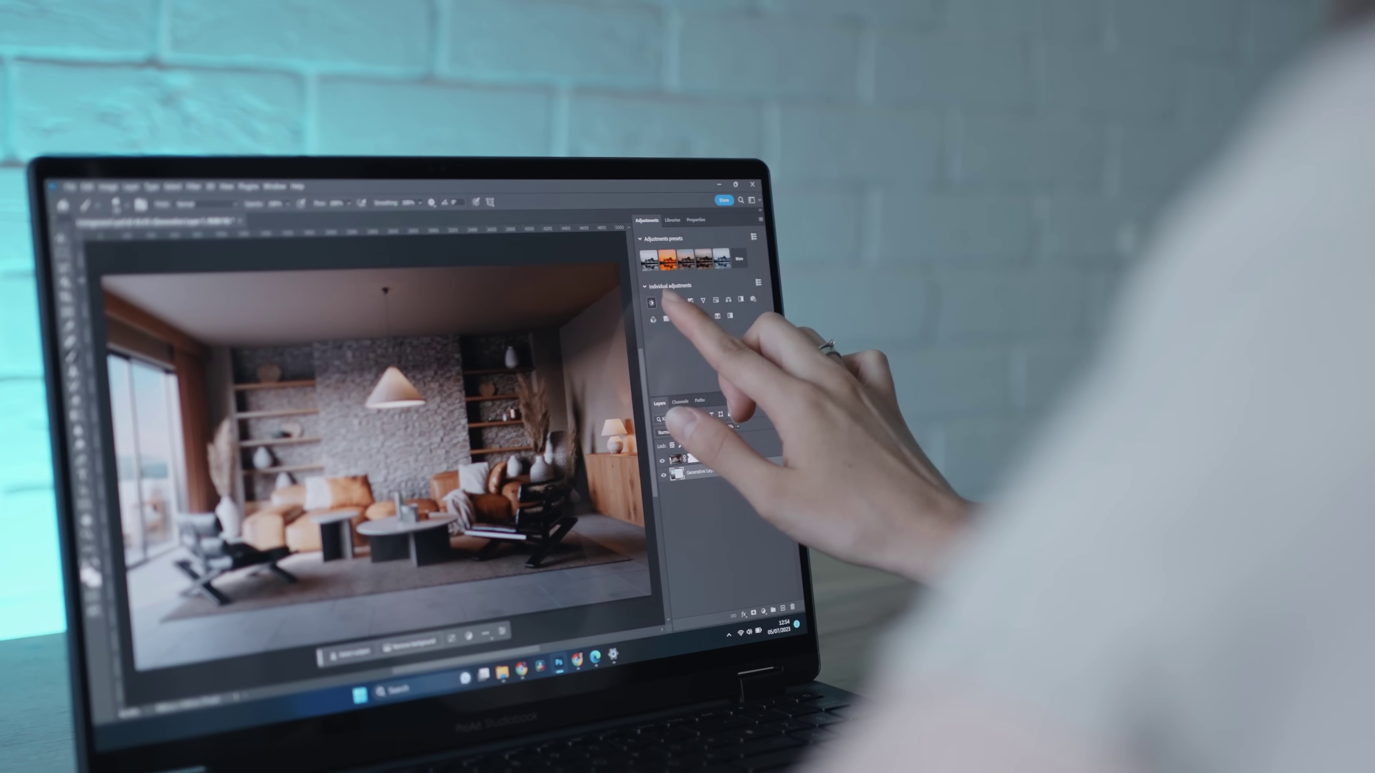
{"action": "left_click", "coordinate": [651, 299]}
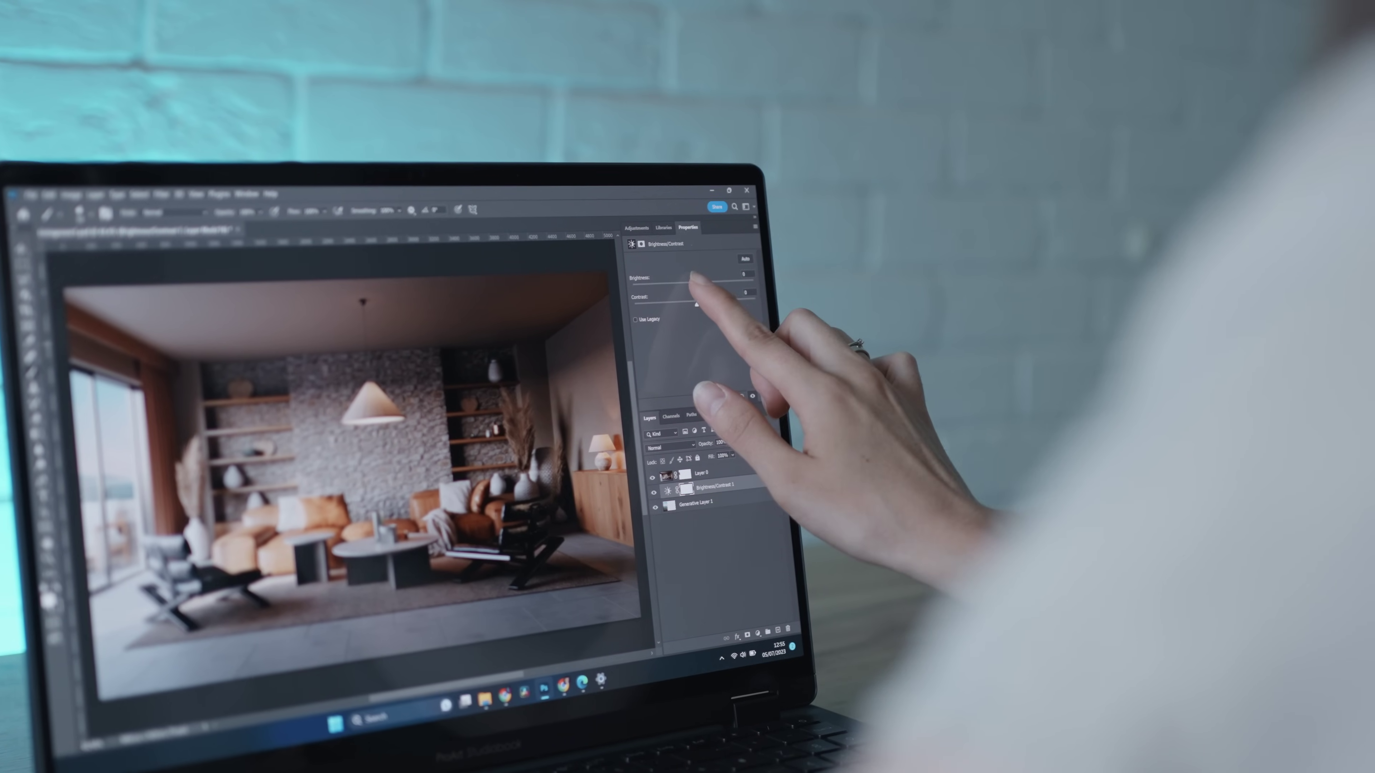
{"action": "left_click_drag", "start_coordinate": [698, 284], "coordinate": [727, 296]}
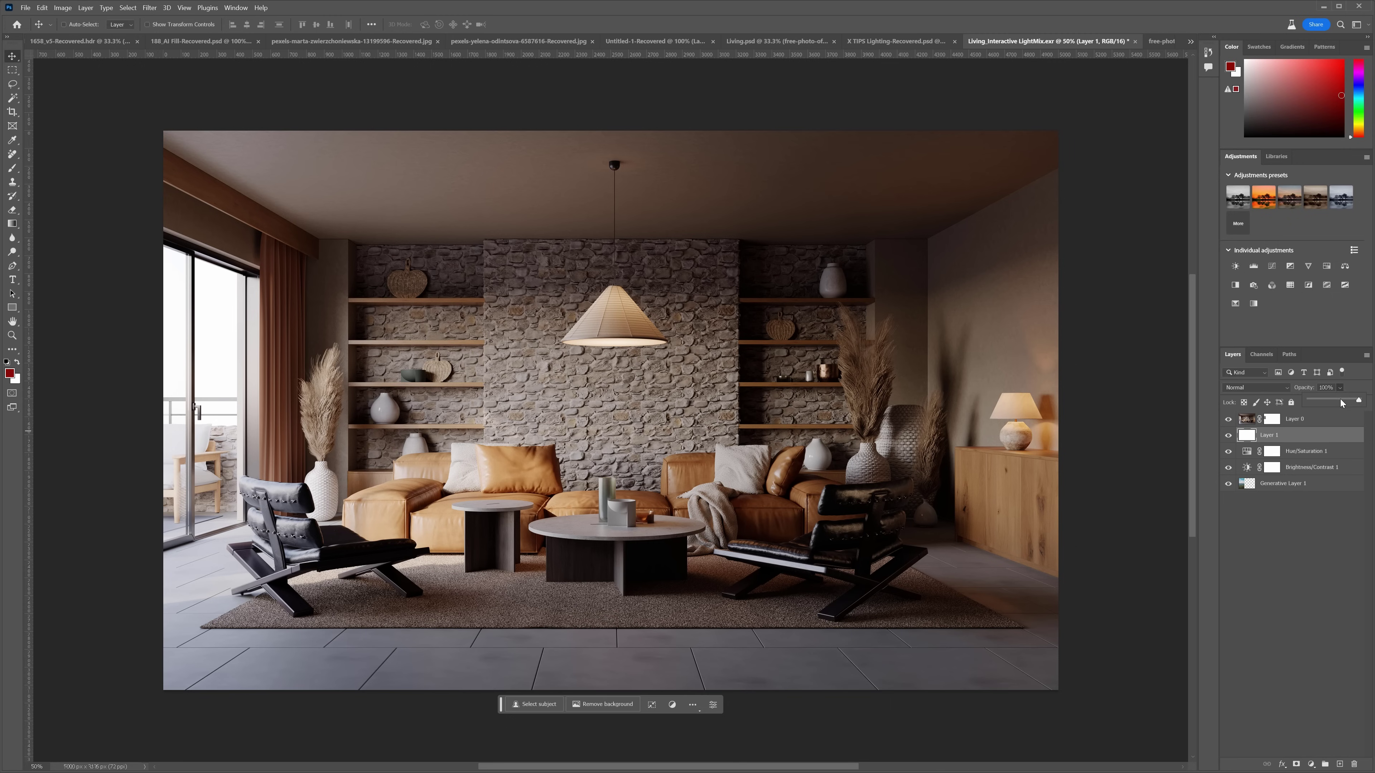
{"action": "left_click_drag", "start_coordinate": [1337, 398], "coordinate": [1326, 405]}
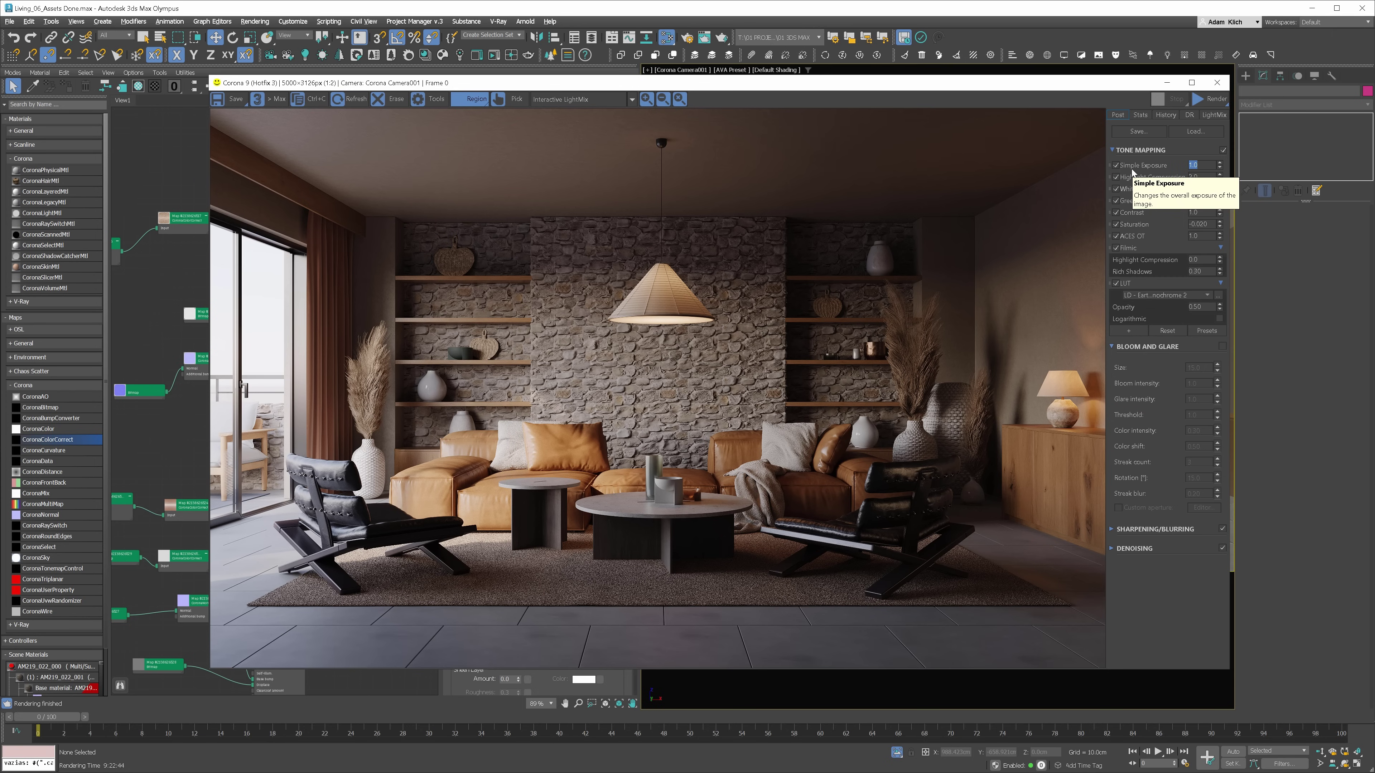
Set Simple Exposure to 0.8 in the Corona frame buffer in 3ds Max
{"action": "type", "text": ".8"}
{"action": "key", "text": "Return"}
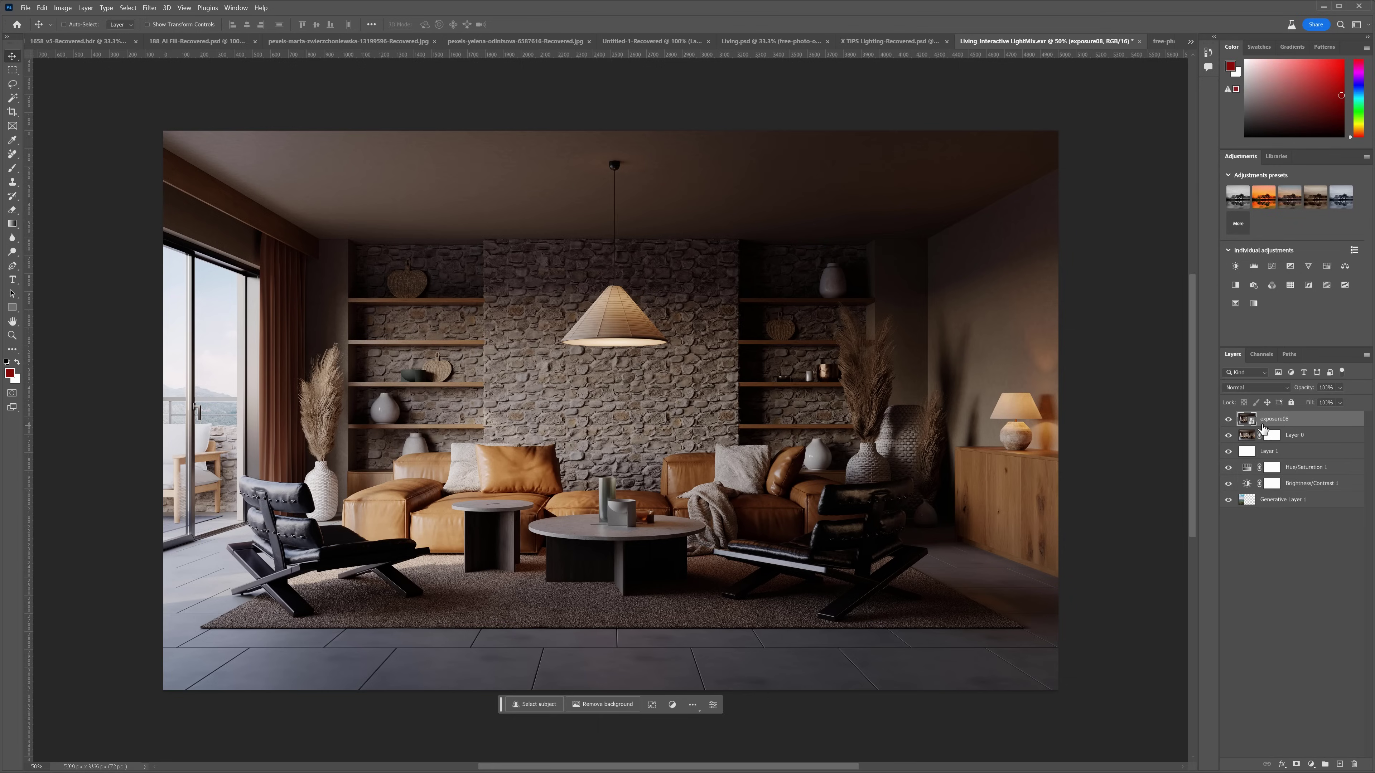
In Photoshop, add a black mask to the exposure08 layer and paint white on it around the window and curtain
{"action": "left_click", "coordinate": [1297, 764], "text": "alt"}
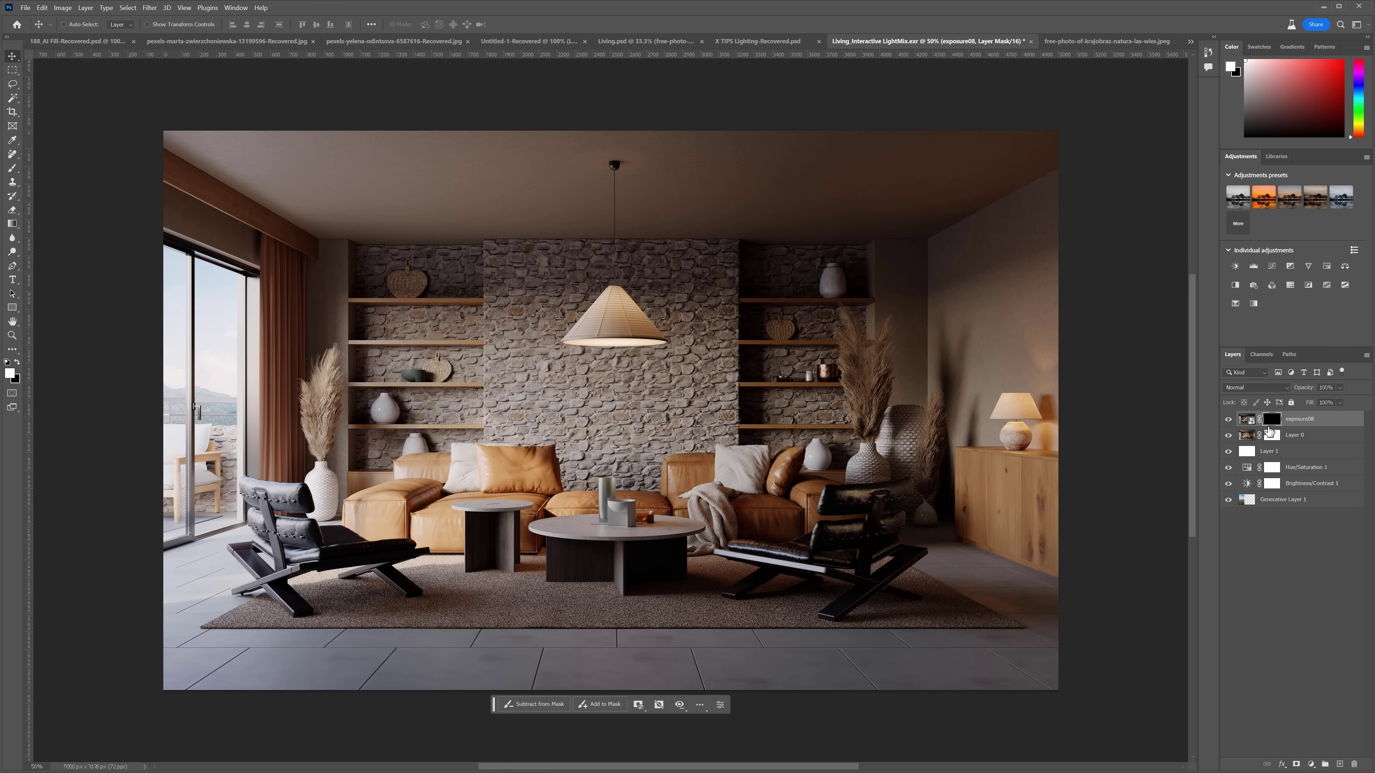
{"action": "key", "text": "b"}
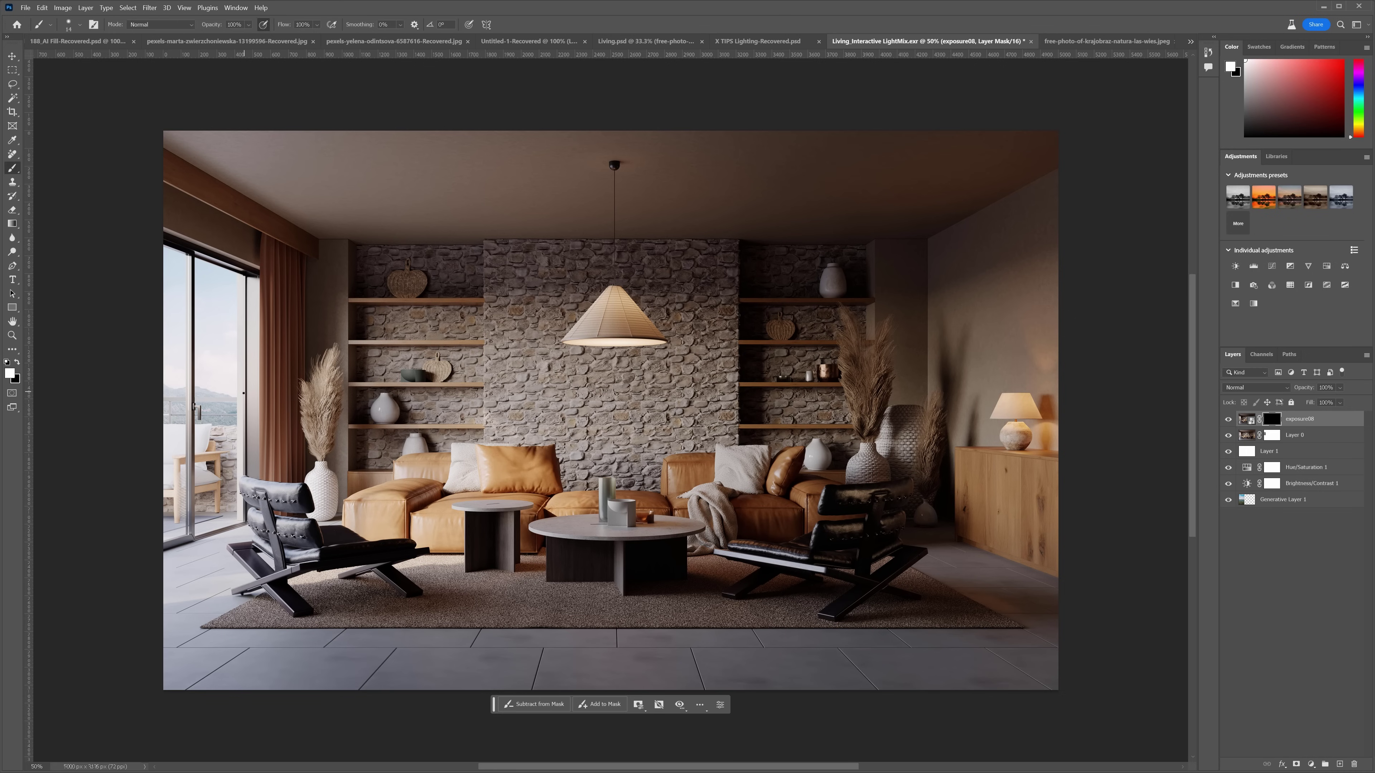
{"action": "left_click_drag", "start_coordinate": [237, 415], "coordinate": [281, 414]}
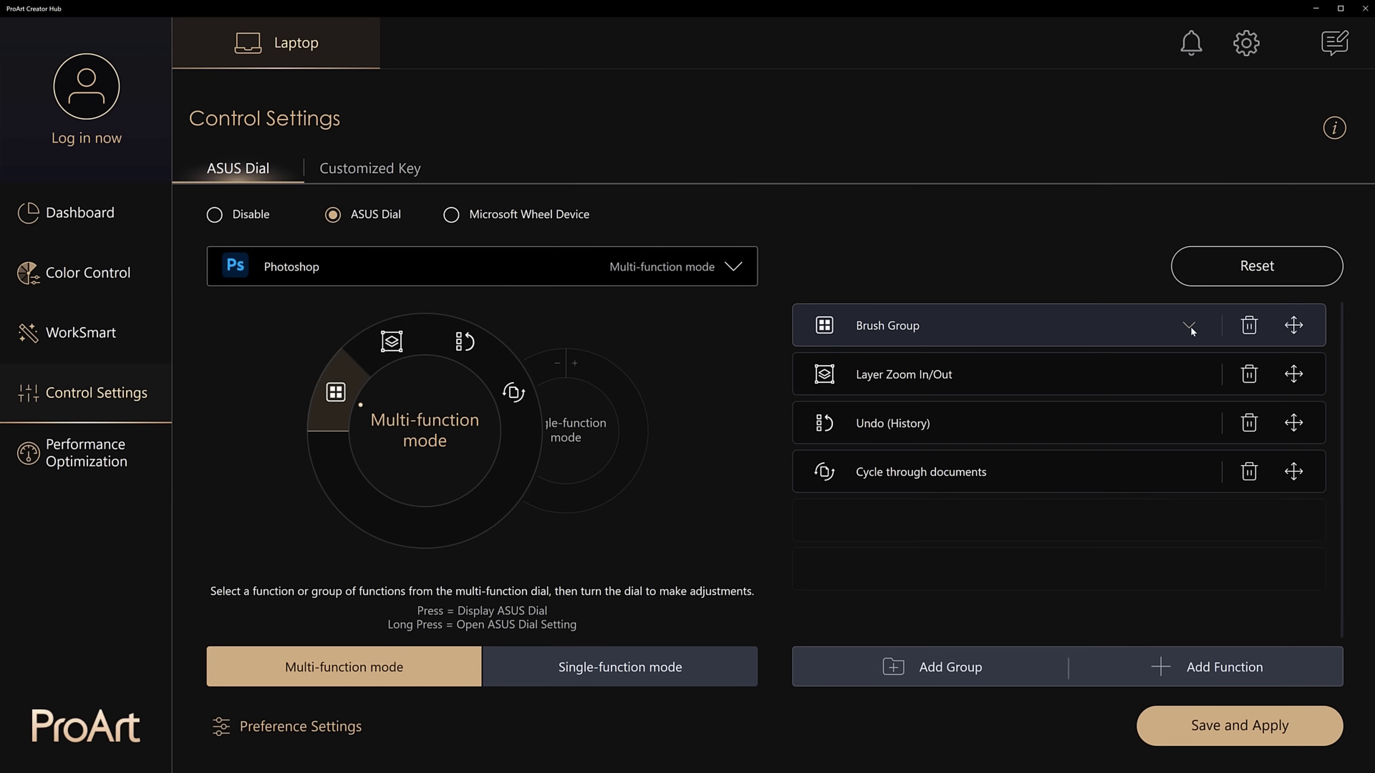
Switch to ProArt Creator Hub and choose 3ds Max 2024 as the application for the ASUS Dial settings
{"action": "left_click", "coordinate": [525, 274]}
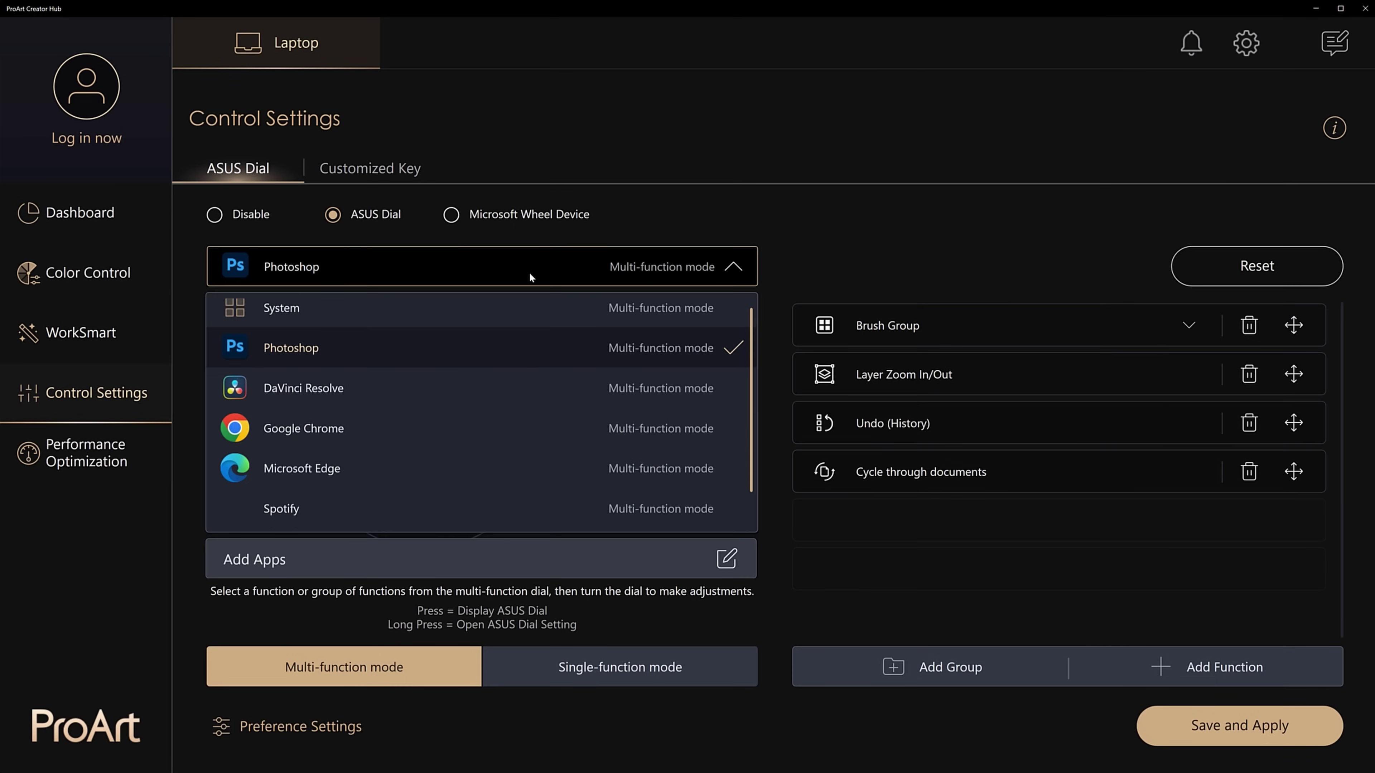
{"action": "scroll", "coordinate": [423, 428], "scroll_direction": "down", "scroll_amount": 1}
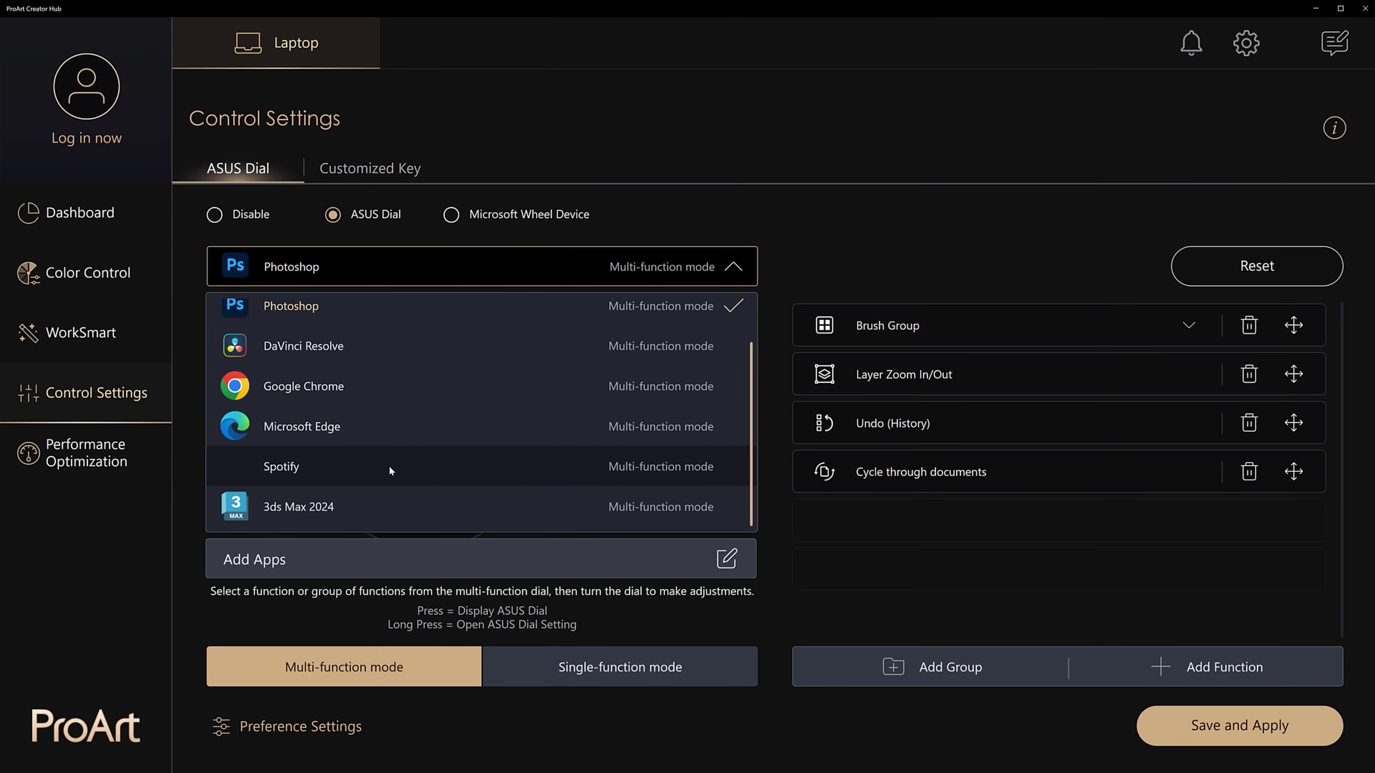
{"action": "left_click", "coordinate": [331, 512]}
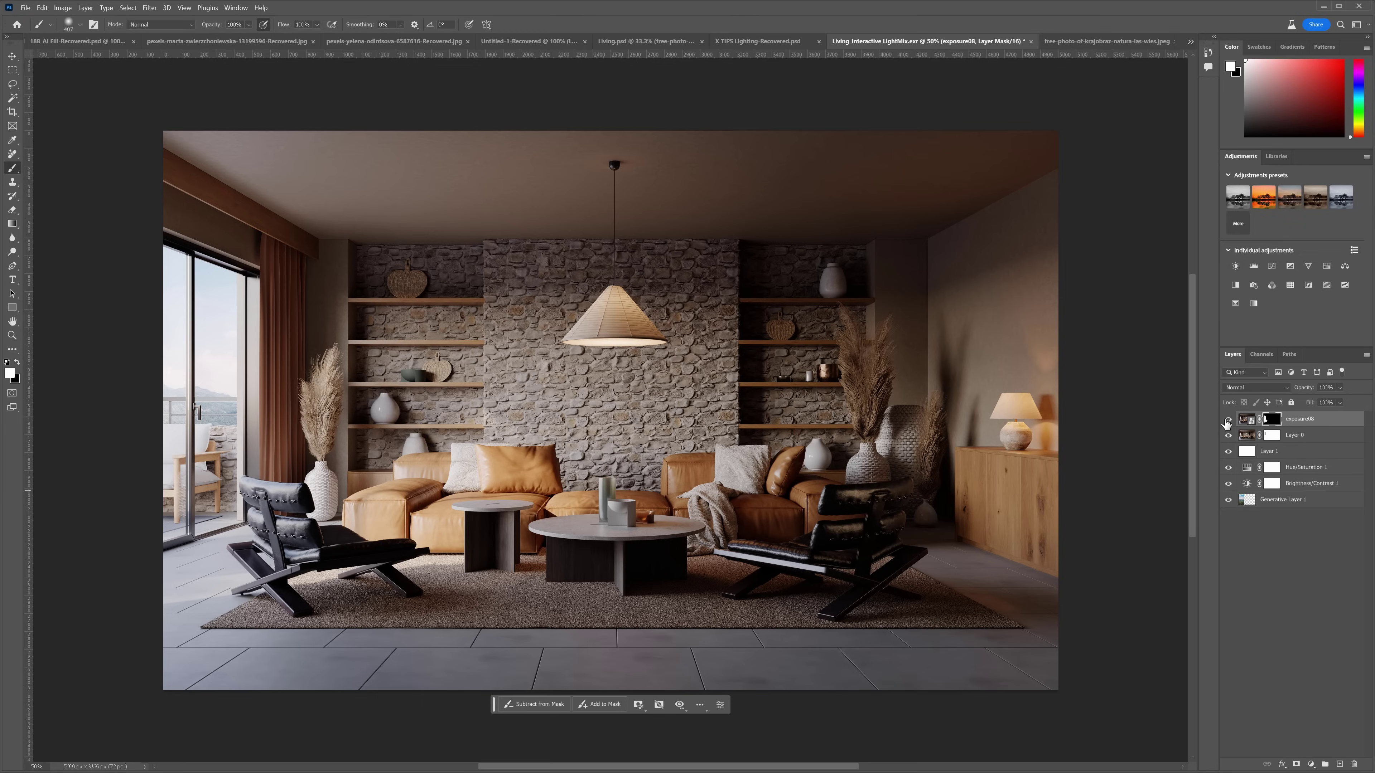
Return to Photoshop, compare the image with and without exposure08, then group it with Layer 0 as Base Render
{"action": "left_click", "coordinate": [1228, 421]}
{"action": "left_click", "coordinate": [1302, 420]}
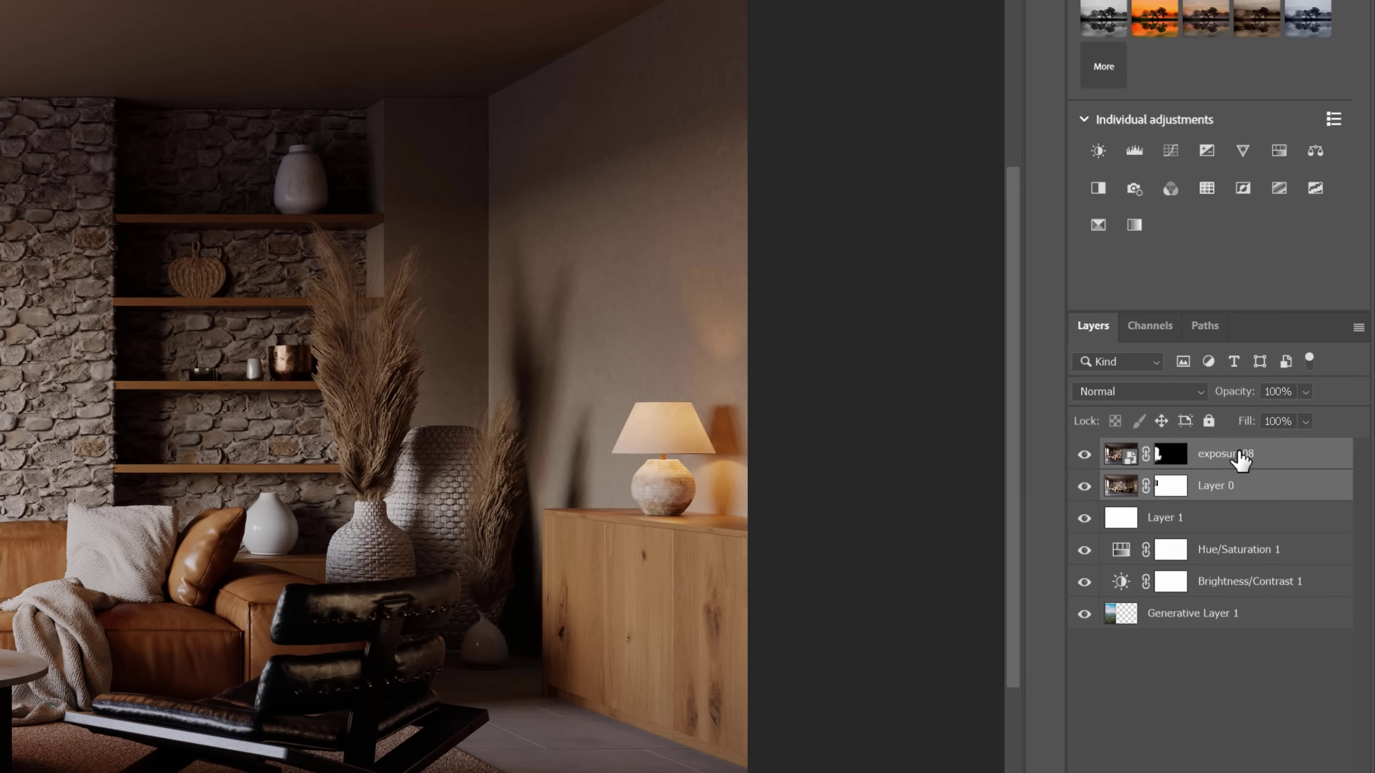
{"action": "key", "text": "ctrl+g"}
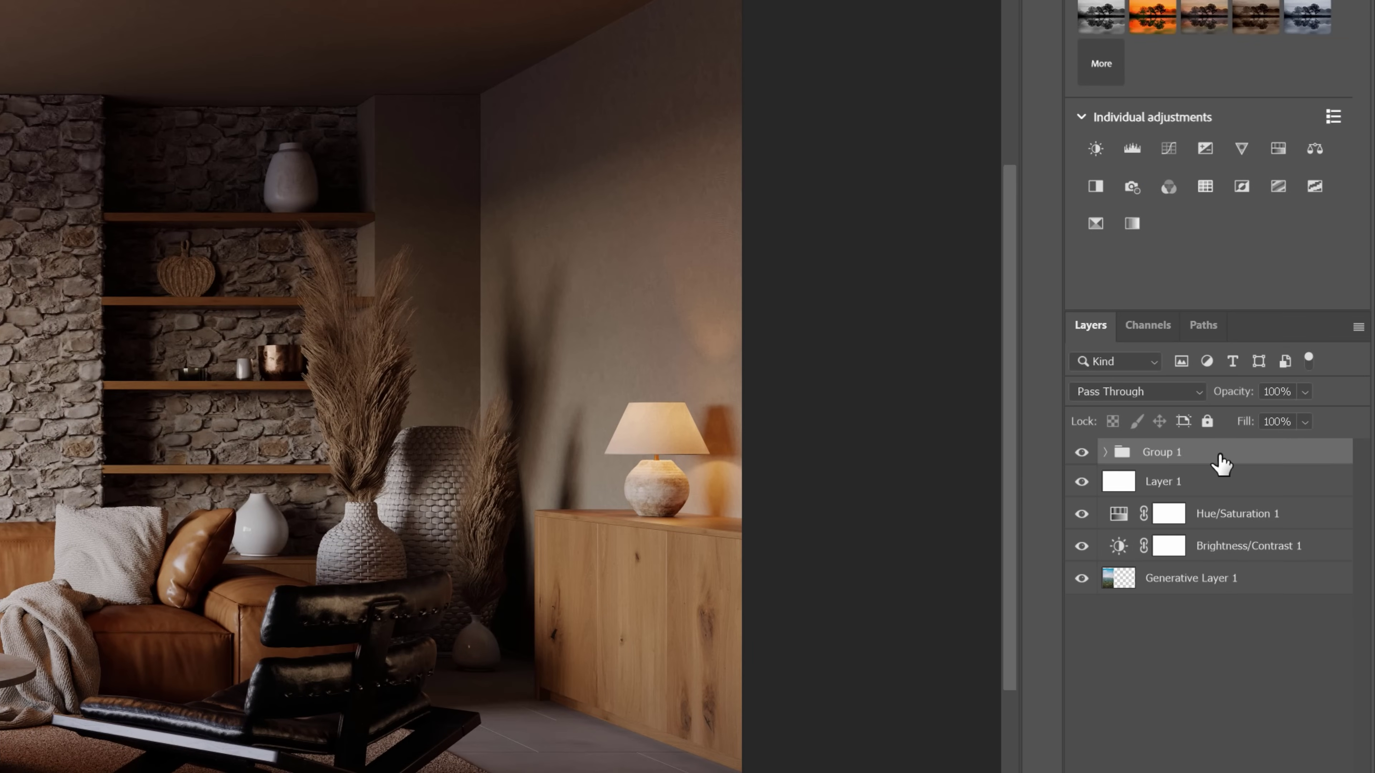
{"action": "double_click", "coordinate": [1165, 453]}
Group Layer 1, both adjustment layers and Generative Layer 1, and name the group Background
{"action": "left_click", "coordinate": [1184, 482]}
{"action": "left_click", "coordinate": [1219, 581], "text": "shift"}
{"action": "key", "text": "ctrl+g"}
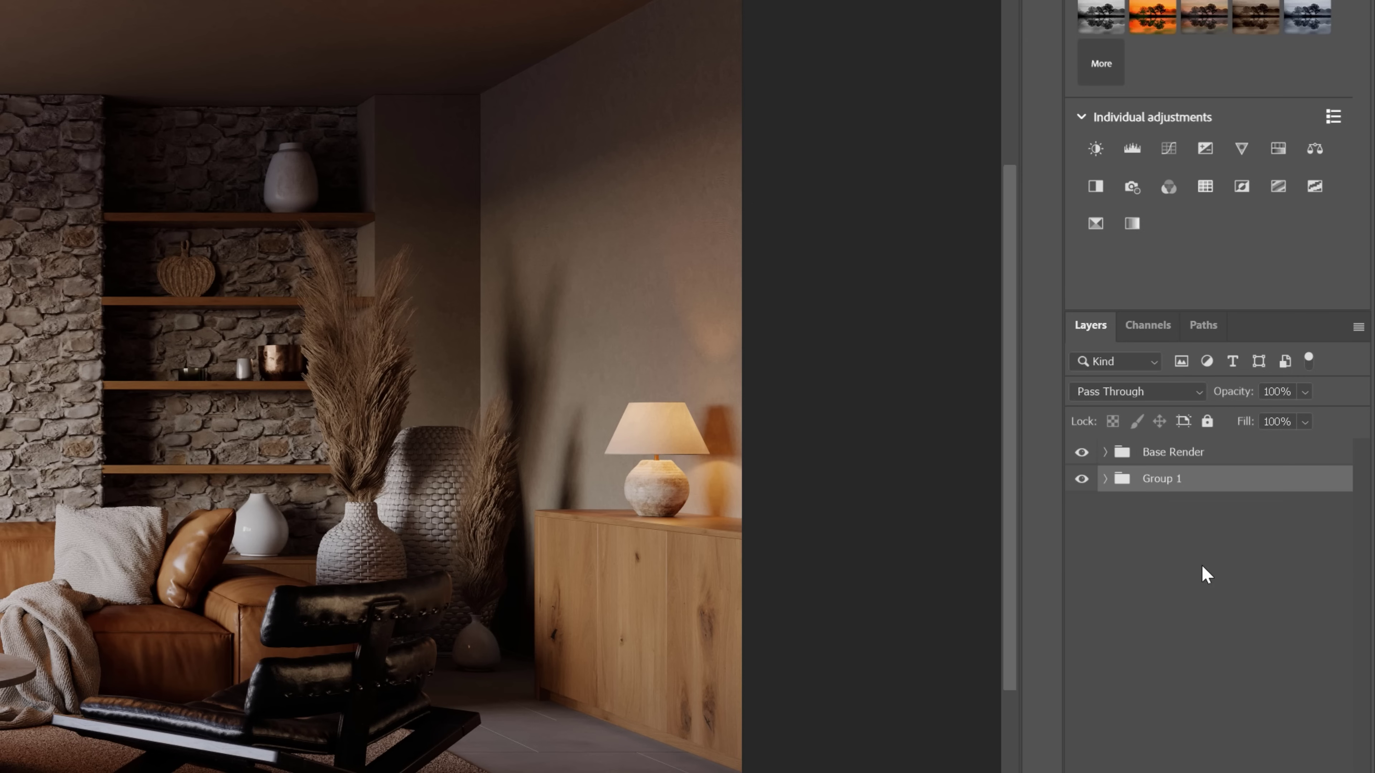
{"action": "type", "text": "Background"}
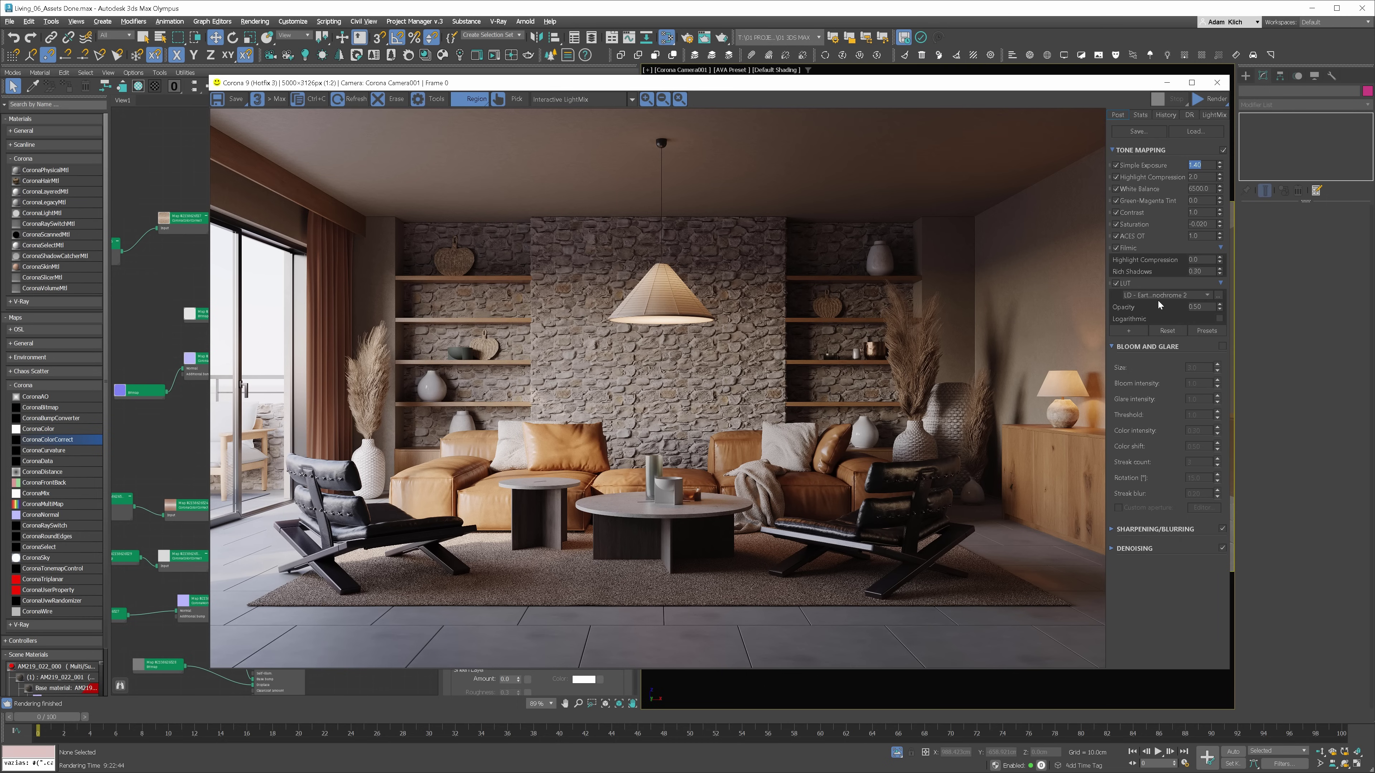
In 3ds Max, turn off the Filmic operator in Corona's tone mapping and open the Contrast value for editing
{"action": "left_click", "coordinate": [1116, 247]}
{"action": "left_click", "coordinate": [1191, 212]}
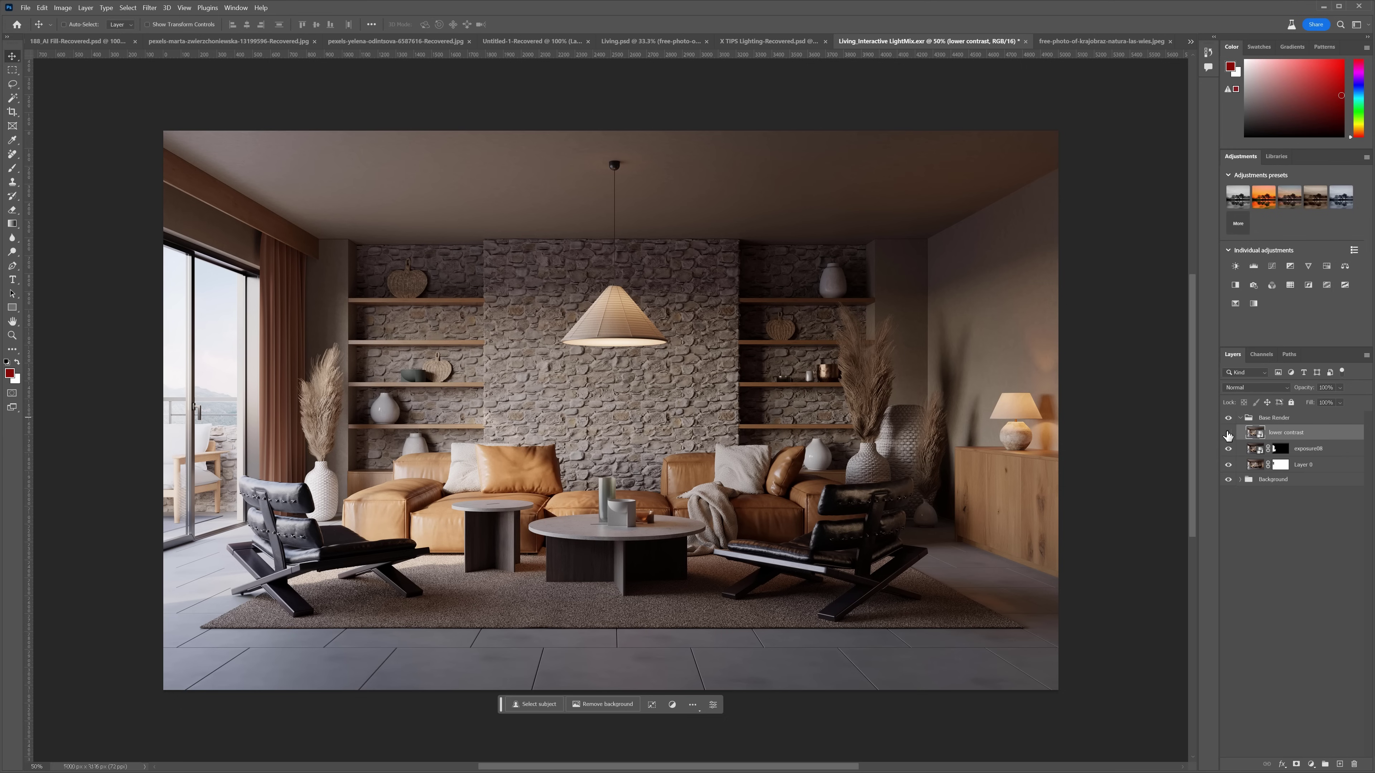
In Photoshop, add a black mask to the lower contrast layer, paint white over the dark right-hand armchair, and compare the effect
{"action": "left_click", "coordinate": [1227, 433]}
{"action": "left_click", "coordinate": [1228, 433]}
{"action": "left_click", "coordinate": [1228, 433]}
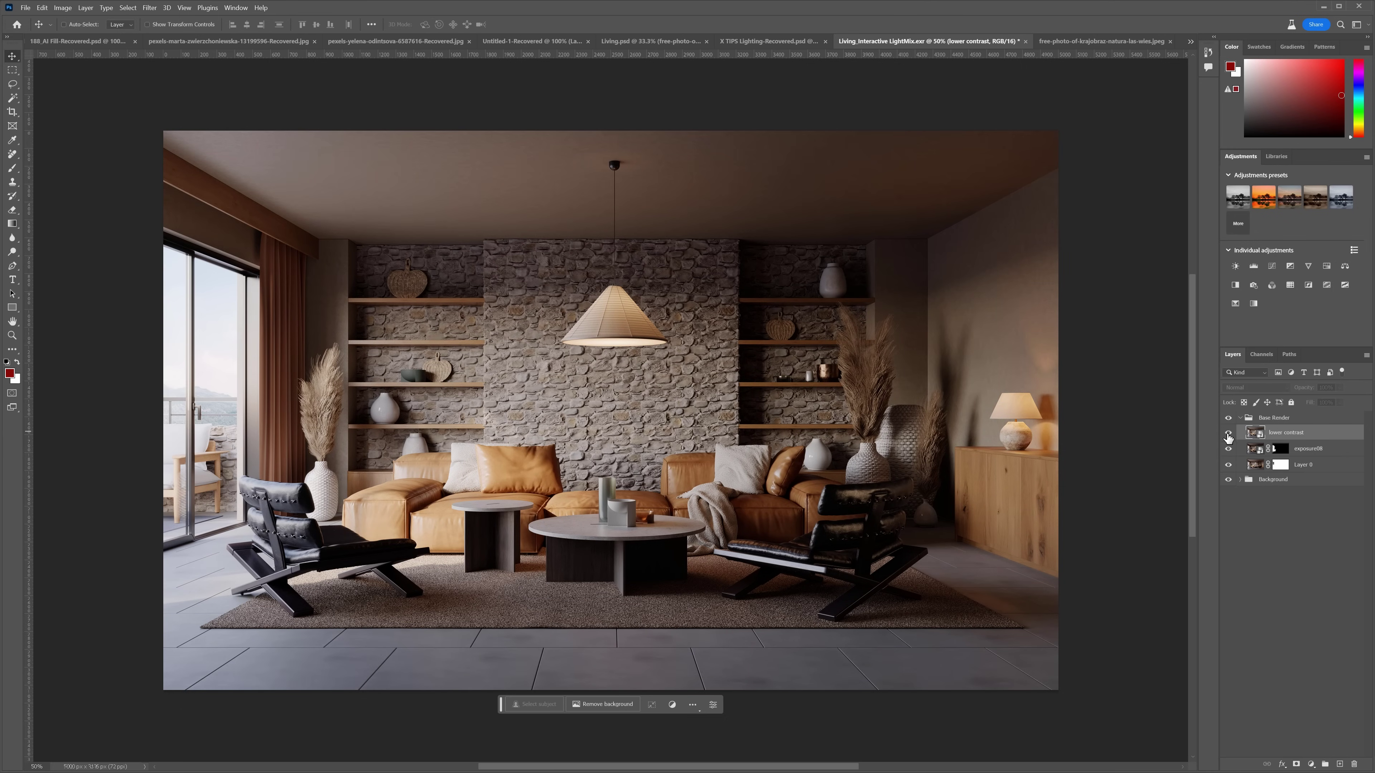
{"action": "left_click", "coordinate": [1296, 764], "text": "alt"}
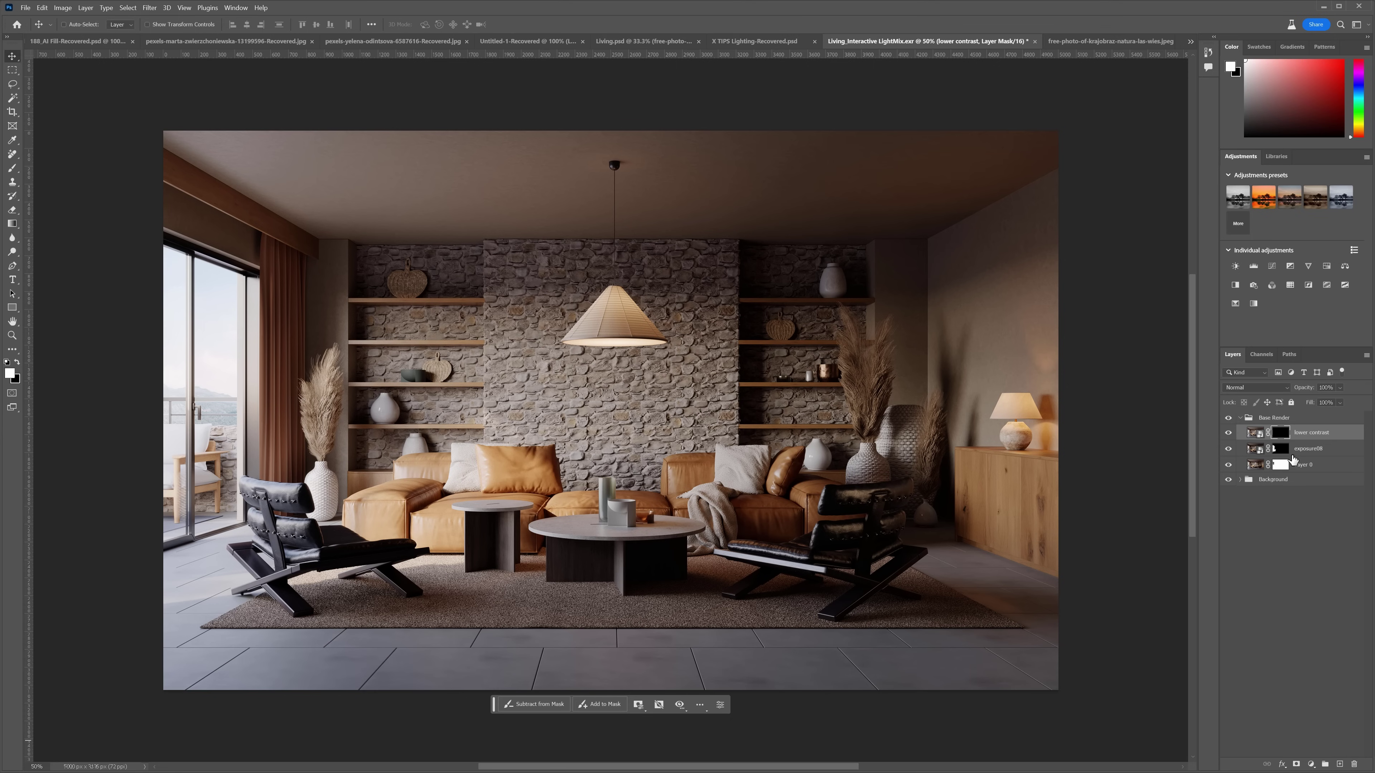
{"action": "key", "text": "b"}
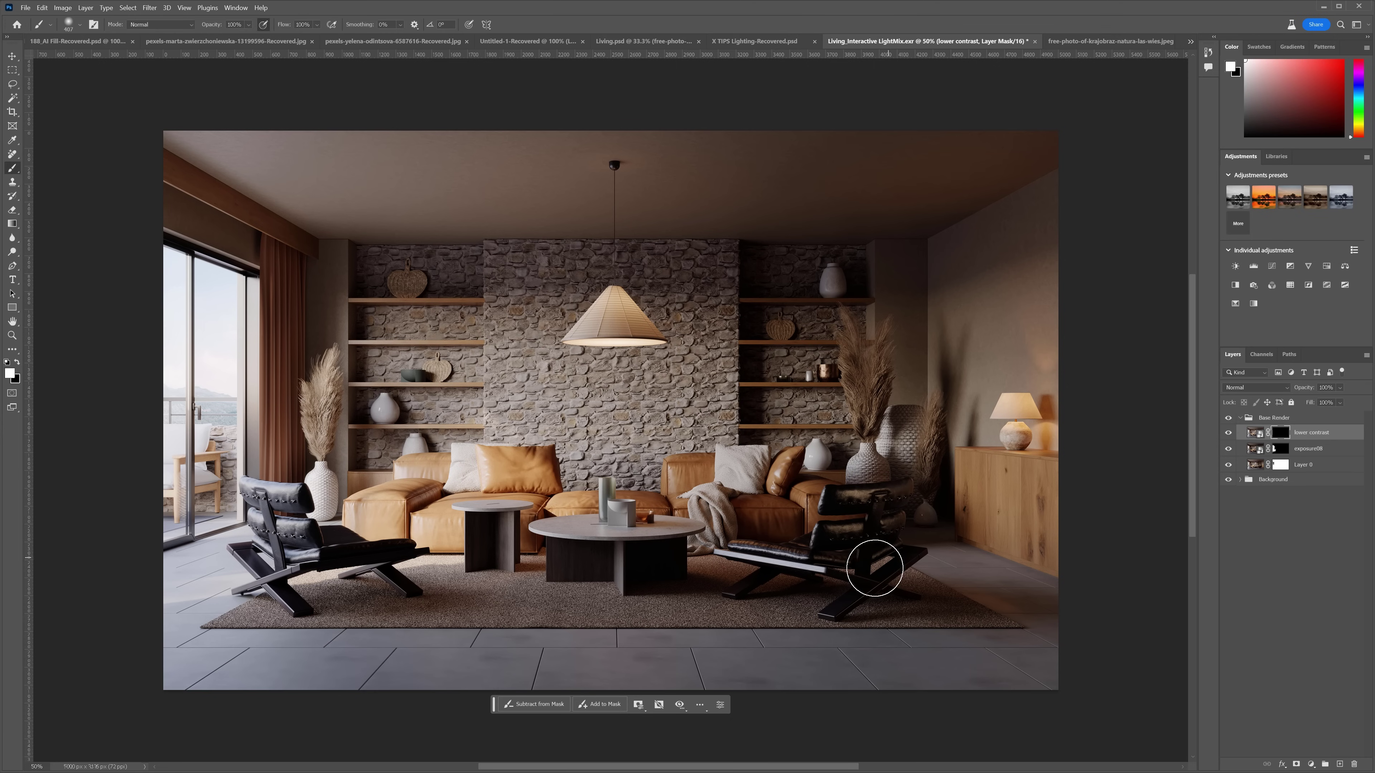
{"action": "mouse_move", "coordinate": [892, 568]}
{"action": "left_mouse_down"}
{"action": "mouse_move", "coordinate": [909, 569]}
{"action": "mouse_move", "coordinate": [881, 546]}
{"action": "mouse_move", "coordinate": [886, 501]}
{"action": "left_mouse_up"}
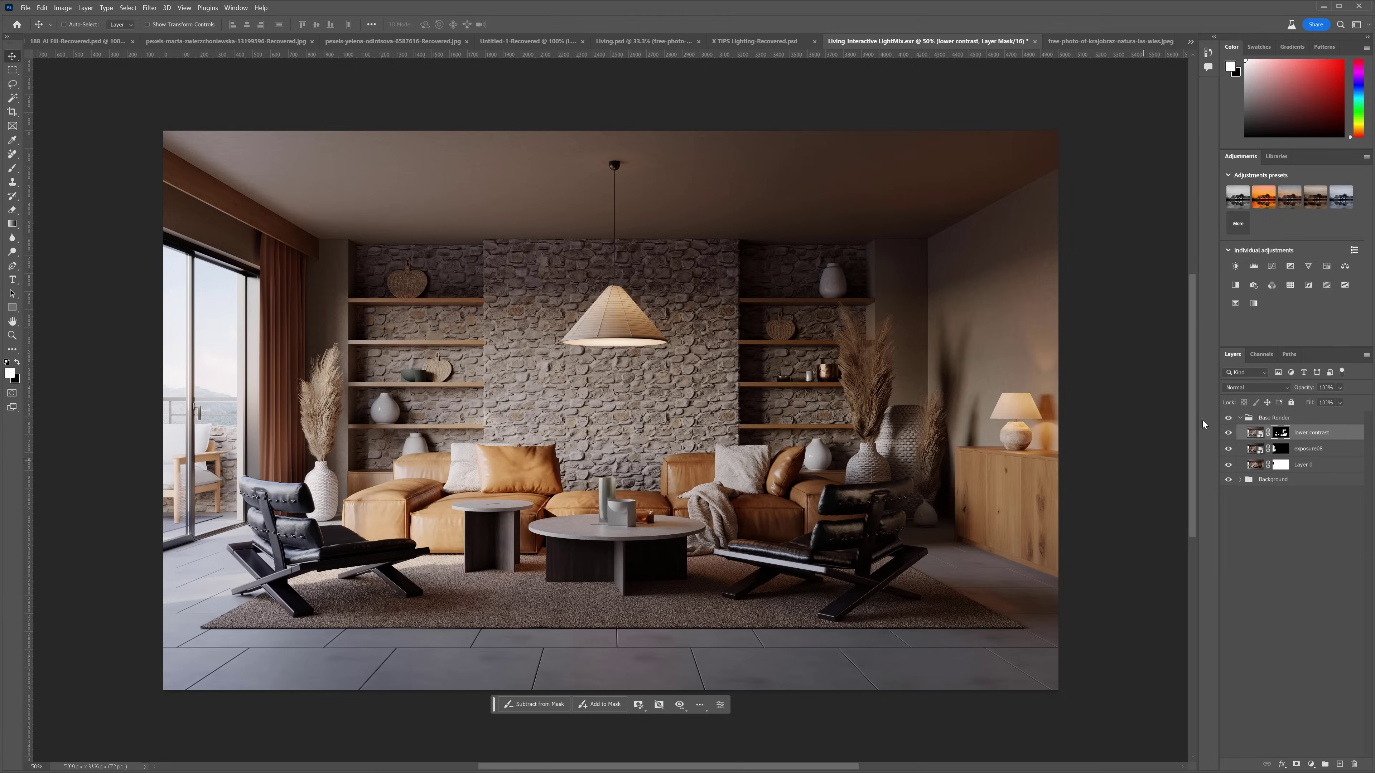
{"action": "left_click", "coordinate": [1229, 434]}
{"action": "left_click", "coordinate": [1229, 434]}
Collapse the Base Render group and add a Curves adjustment above it with a slight S-curve that darkens shadows and lifts highlights
{"action": "left_click", "coordinate": [1240, 418]}
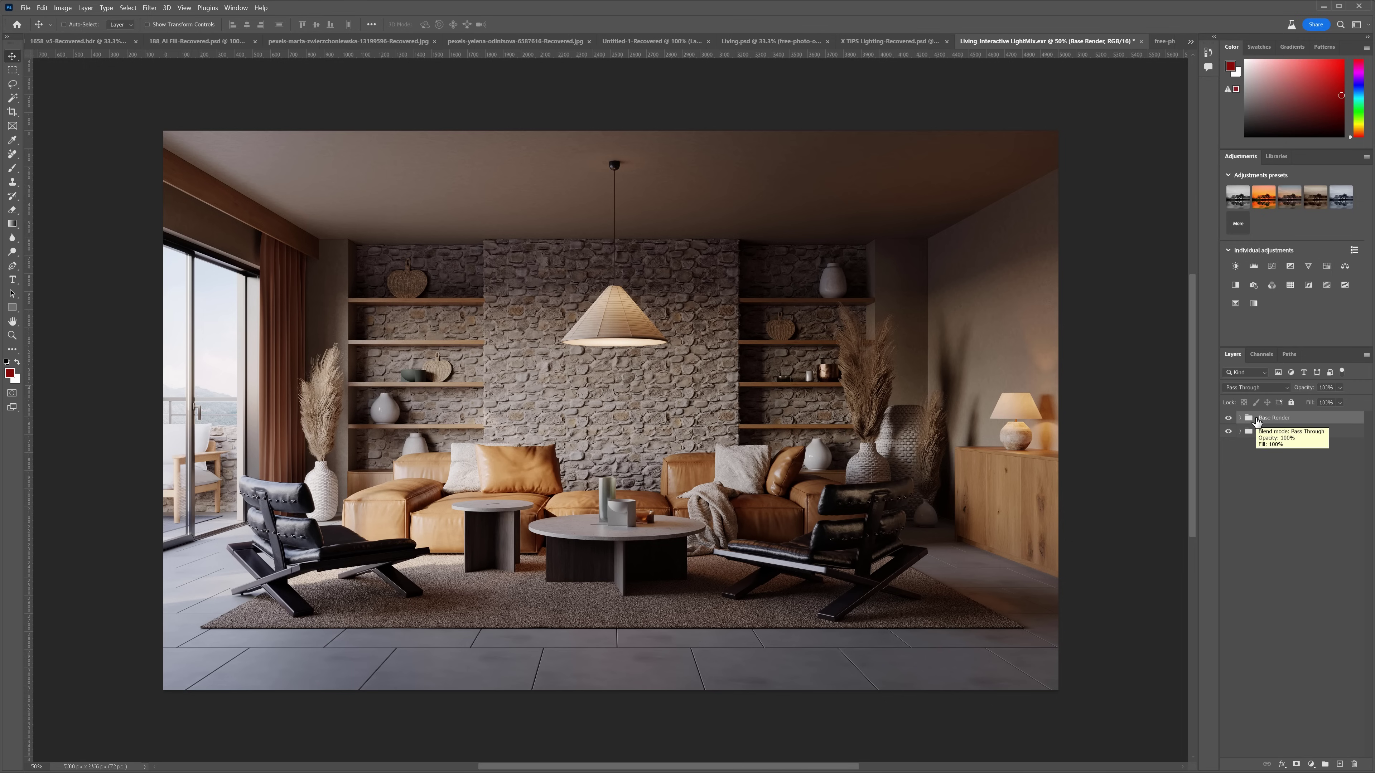
{"action": "left_click", "coordinate": [1274, 268]}
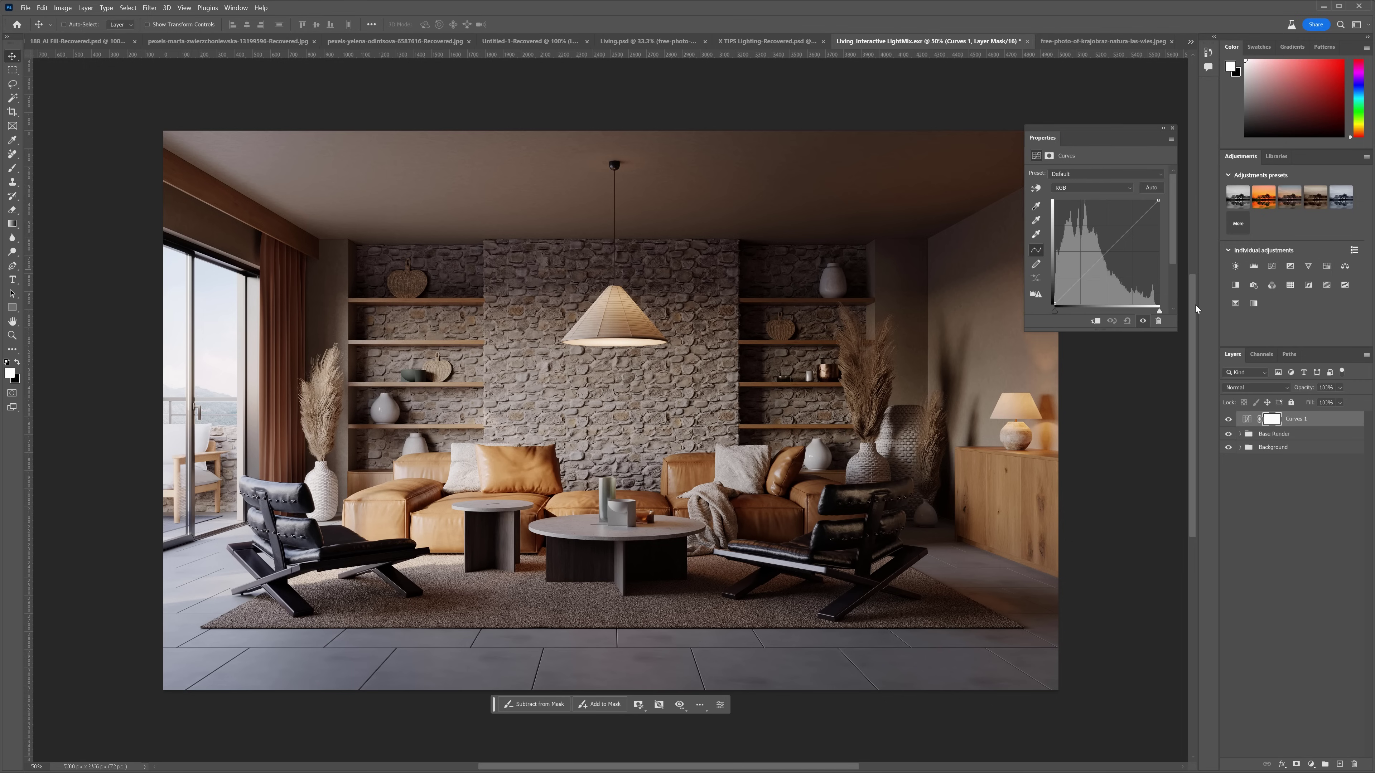
{"action": "left_click", "coordinate": [1079, 282]}
{"action": "left_click", "coordinate": [1128, 228]}
Paint black on the Curves mask over the dark areas around the right-hand armchair and shelves
{"action": "key", "text": "b"}
{"action": "key", "text": "x"}
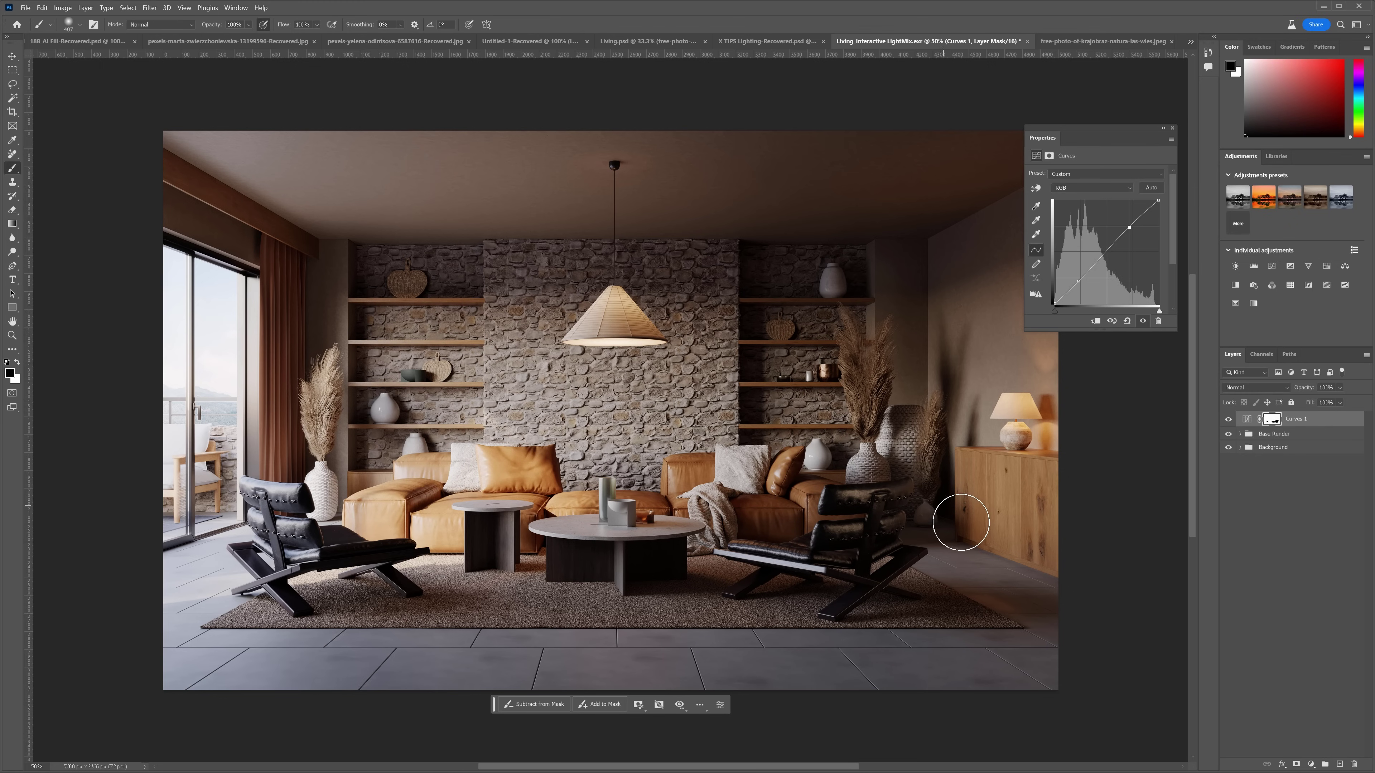
{"action": "left_click", "coordinate": [851, 282]}
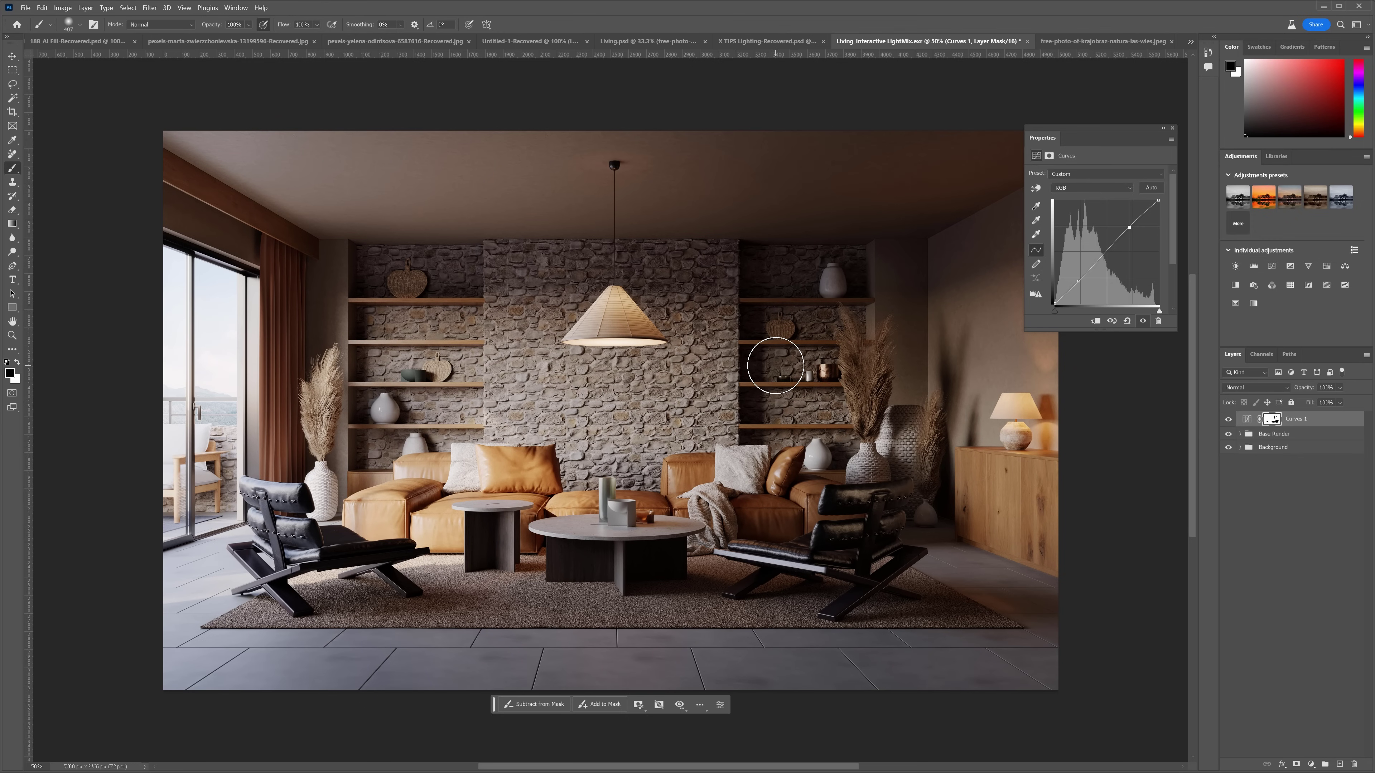
Select the whole canvas, shrink the selection evenly toward the centre, and feather it heavily into a soft oval
{"action": "key", "text": "ctrl+a"}
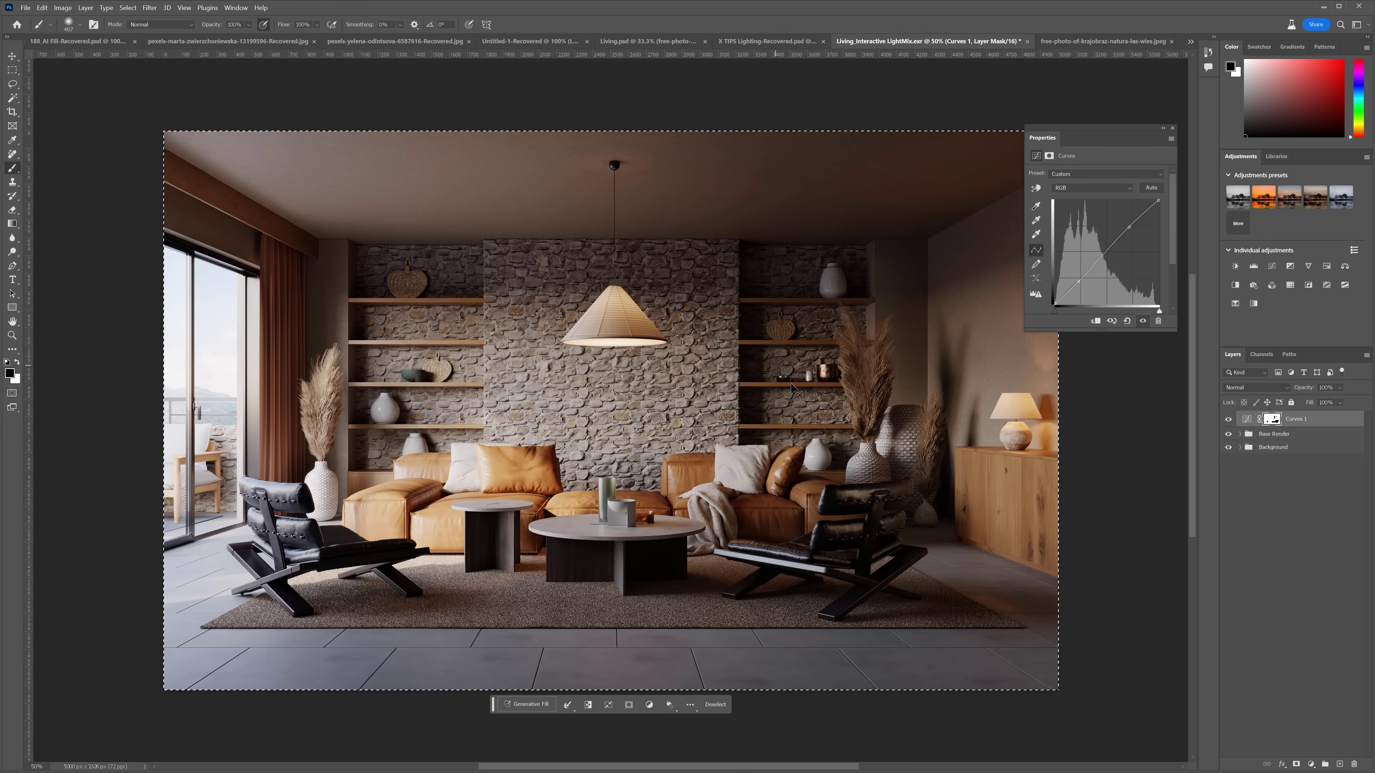
{"action": "left_click", "coordinate": [609, 704]}
{"action": "left_click_drag", "start_coordinate": [1058, 691], "coordinate": [978, 611]}
{"action": "key", "text": "Return"}
{"action": "key", "text": "shift+F6"}
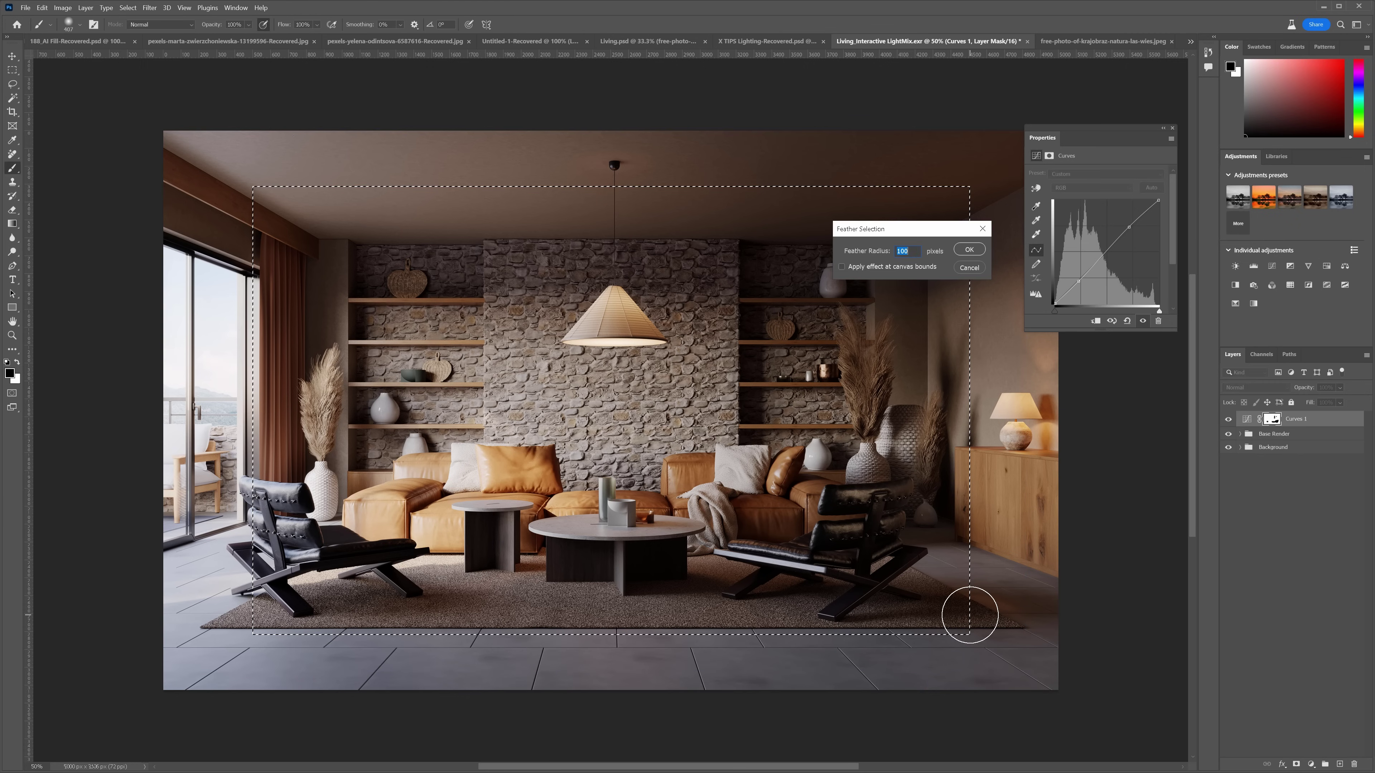
{"action": "type", "text": "5"}
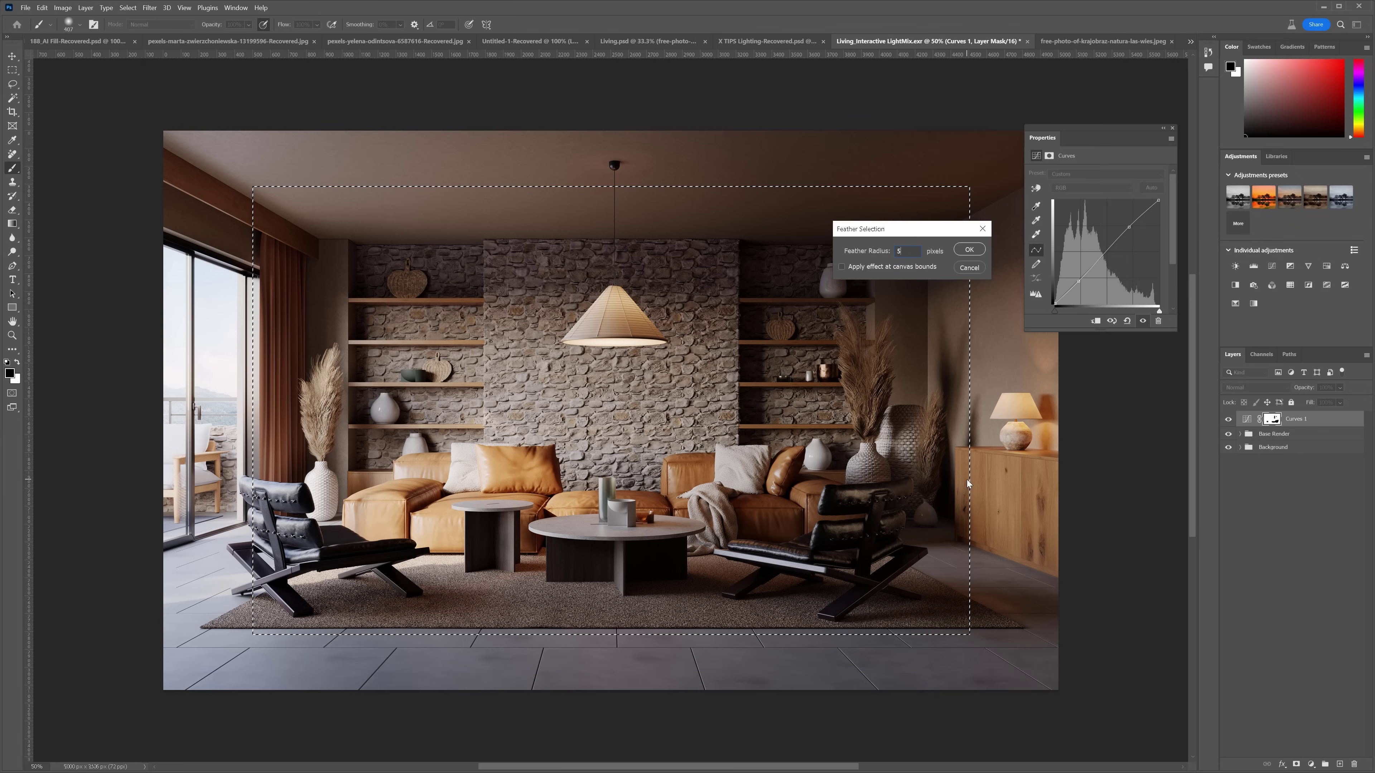
{"action": "key", "text": "Return"}
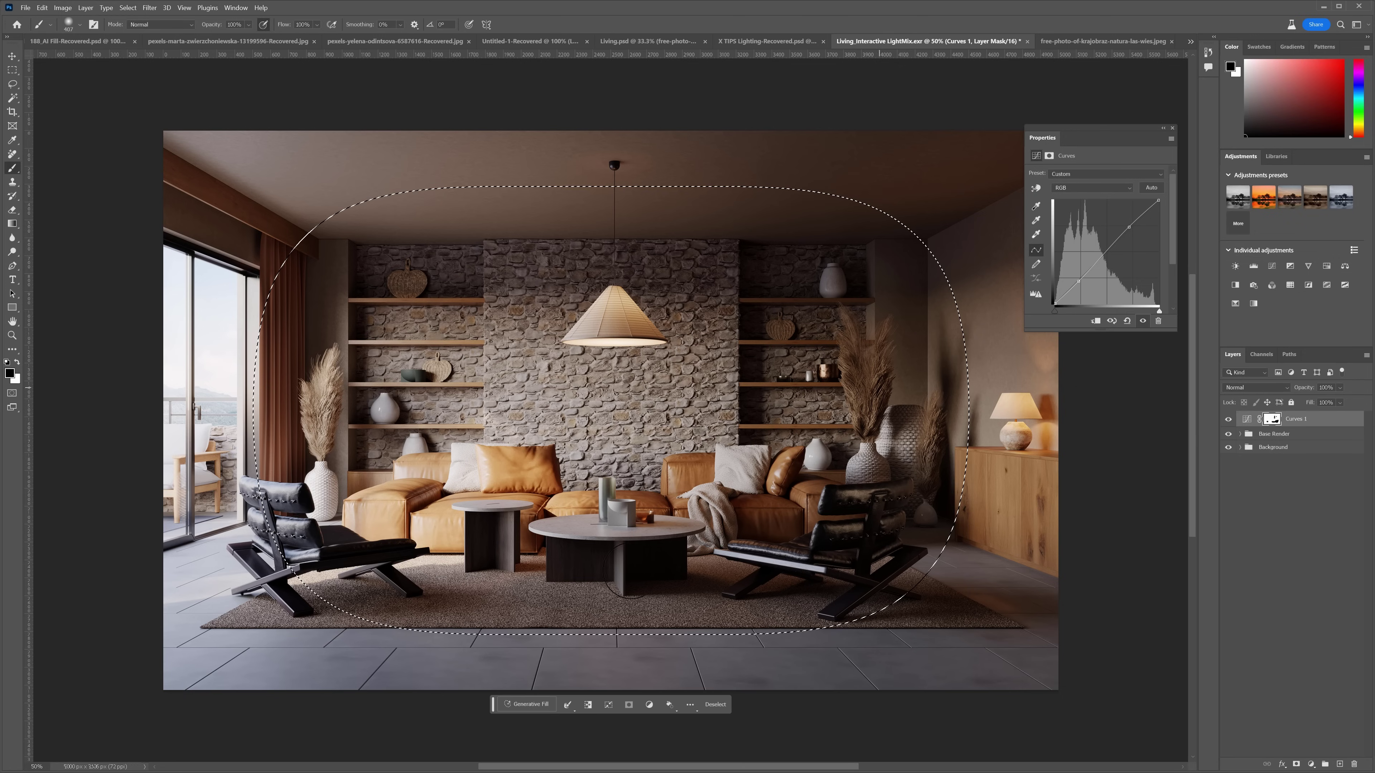
Add a Curves adjustment from the feathered selection, inspect its mask, and raise the midtones slightly to brighten the image centre
{"action": "left_click", "coordinate": [1272, 266]}
{"action": "left_click", "coordinate": [1273, 421], "text": "alt"}
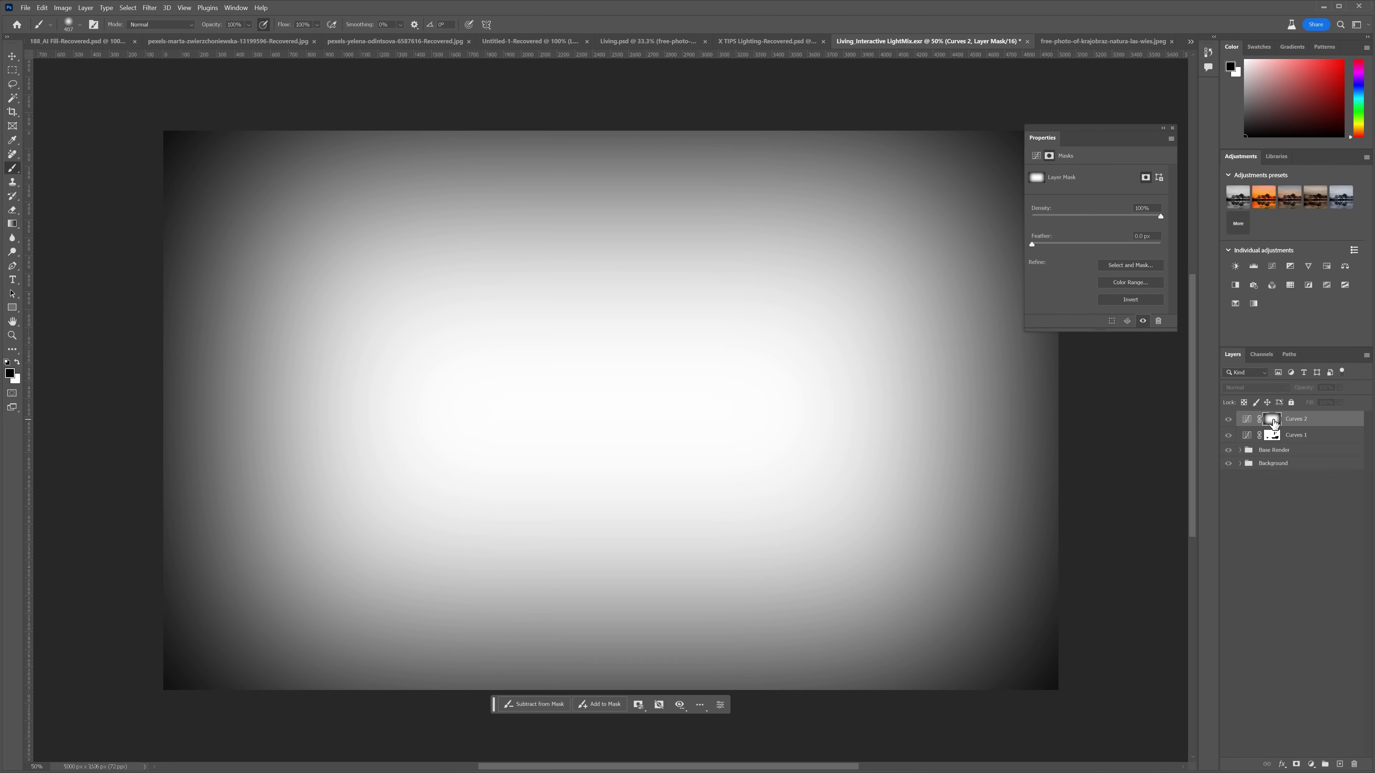
{"action": "left_click", "coordinate": [1272, 423], "text": "alt"}
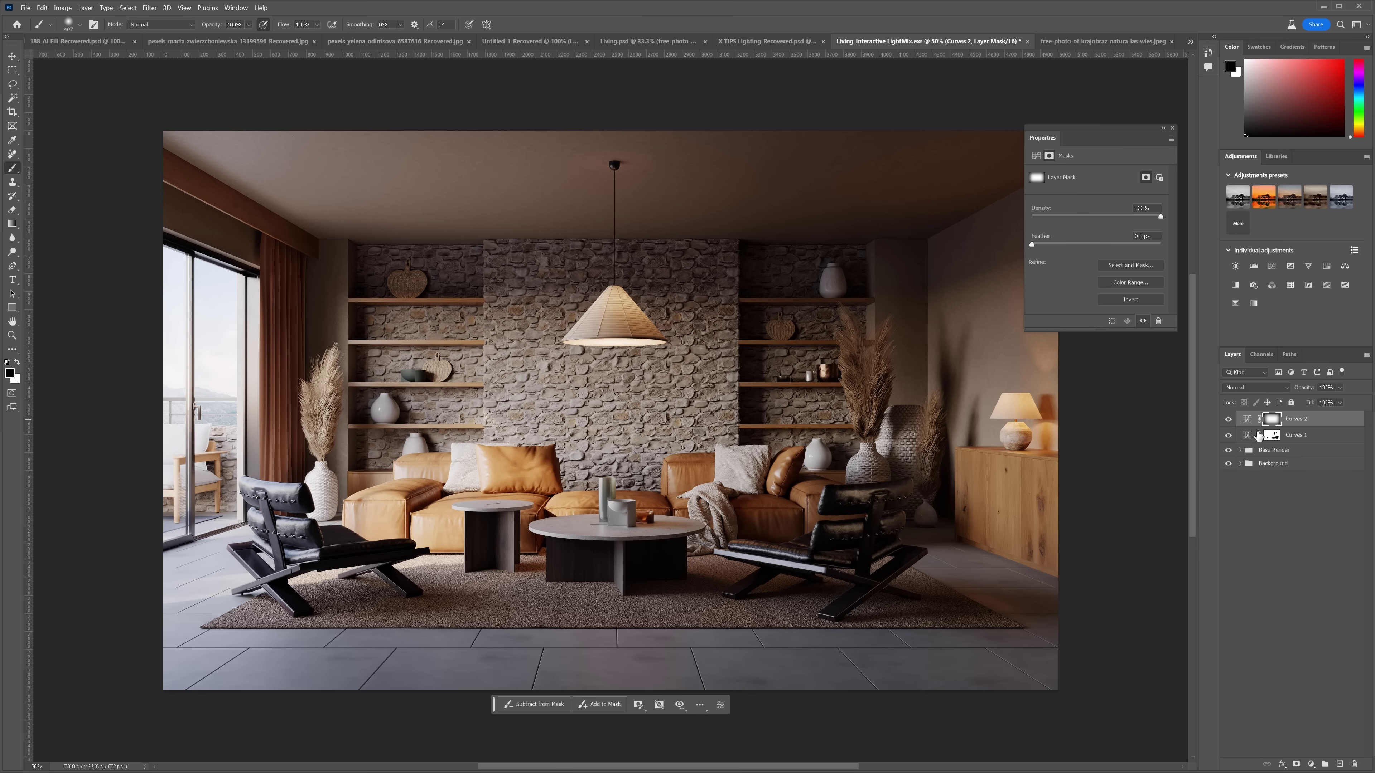
{"action": "left_click", "coordinate": [1248, 421]}
{"action": "mouse_move", "coordinate": [1096, 264]}
{"action": "left_mouse_down"}
{"action": "mouse_move", "coordinate": [1094, 250]}
{"action": "mouse_move", "coordinate": [1111, 271]}
{"action": "mouse_move", "coordinate": [1101, 256]}
{"action": "left_mouse_up"}
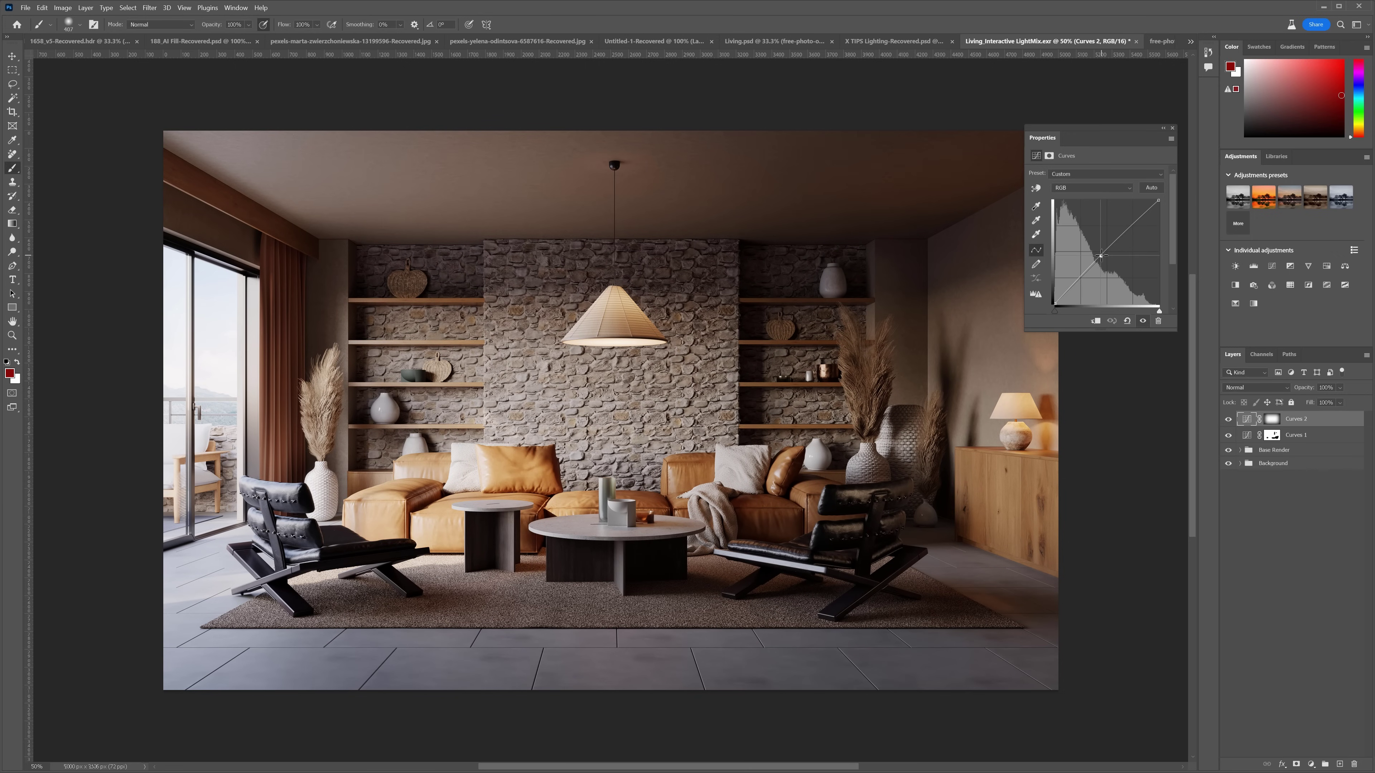
Duplicate the centre-brightening Curves layer, invert the copy's mask, and lower its midtones slightly to darken the image edges
{"action": "left_click", "coordinate": [1295, 419]}
{"action": "key", "text": "ctrl+j"}
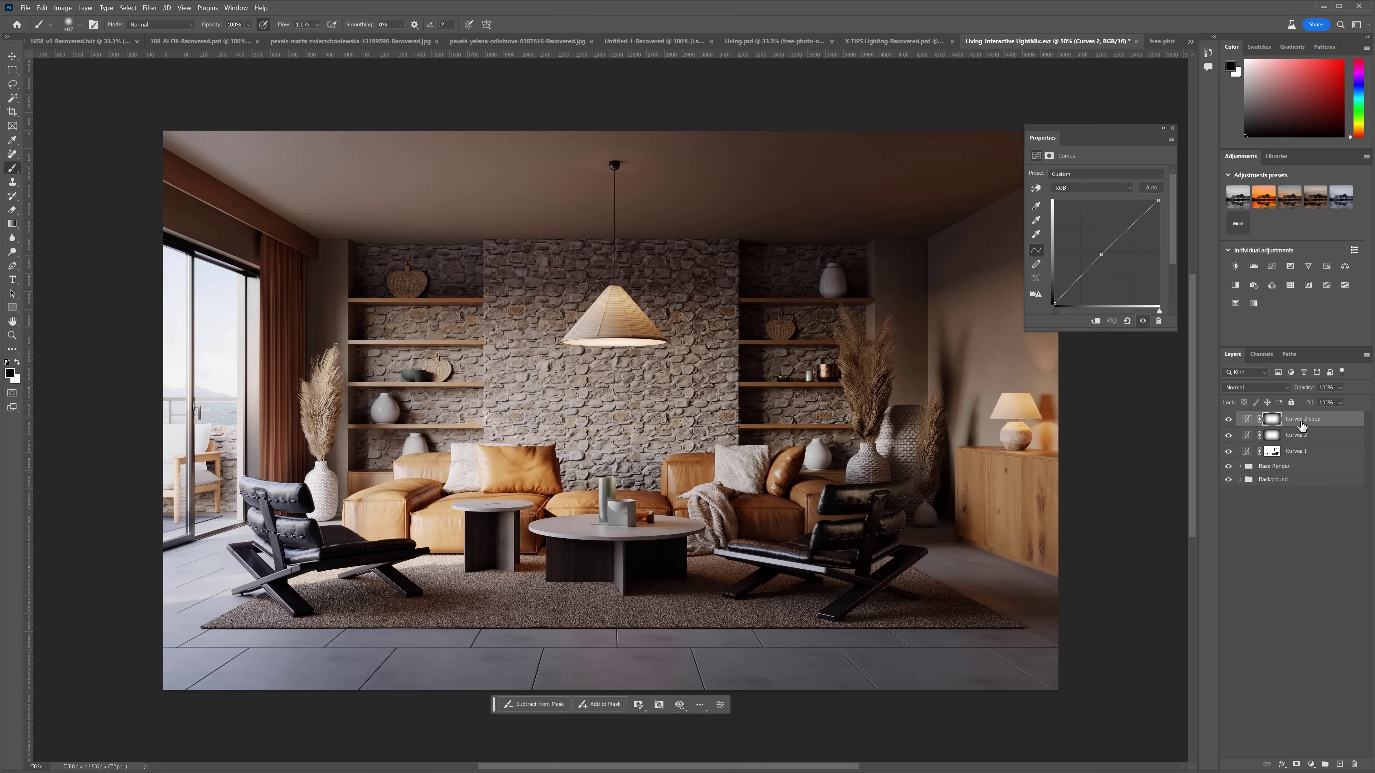
{"action": "left_click", "coordinate": [1273, 423]}
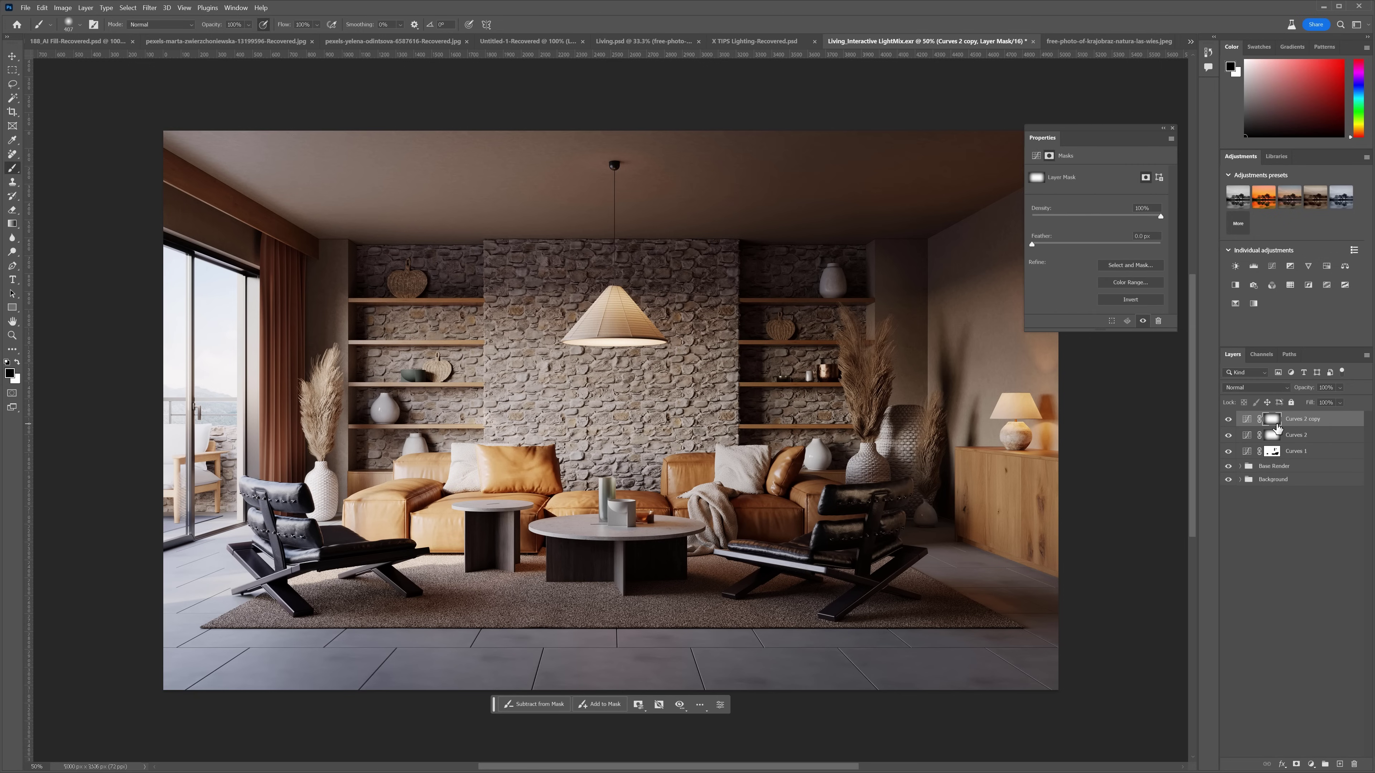
{"action": "left_click", "coordinate": [1274, 420], "text": "alt"}
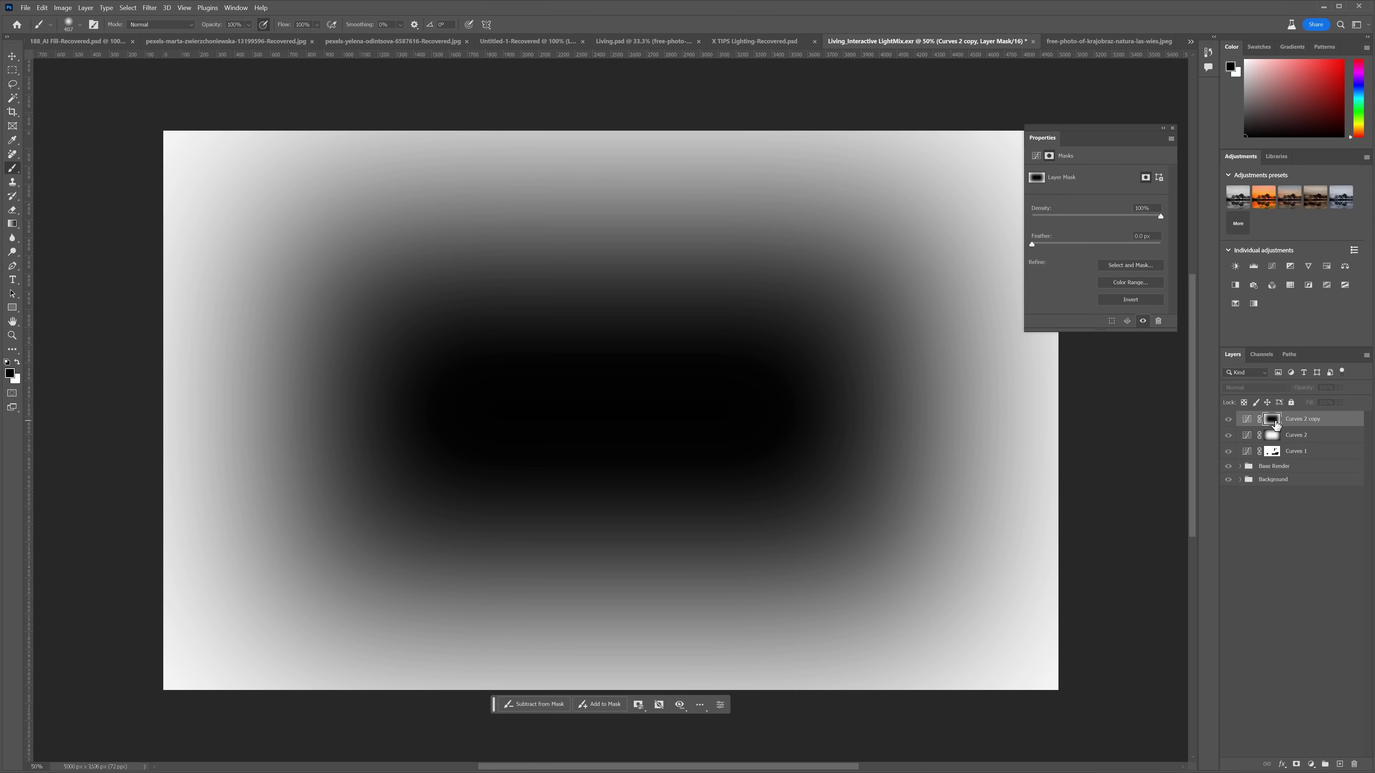
{"action": "left_click", "coordinate": [1275, 423], "text": "alt"}
{"action": "left_click", "coordinate": [1246, 420]}
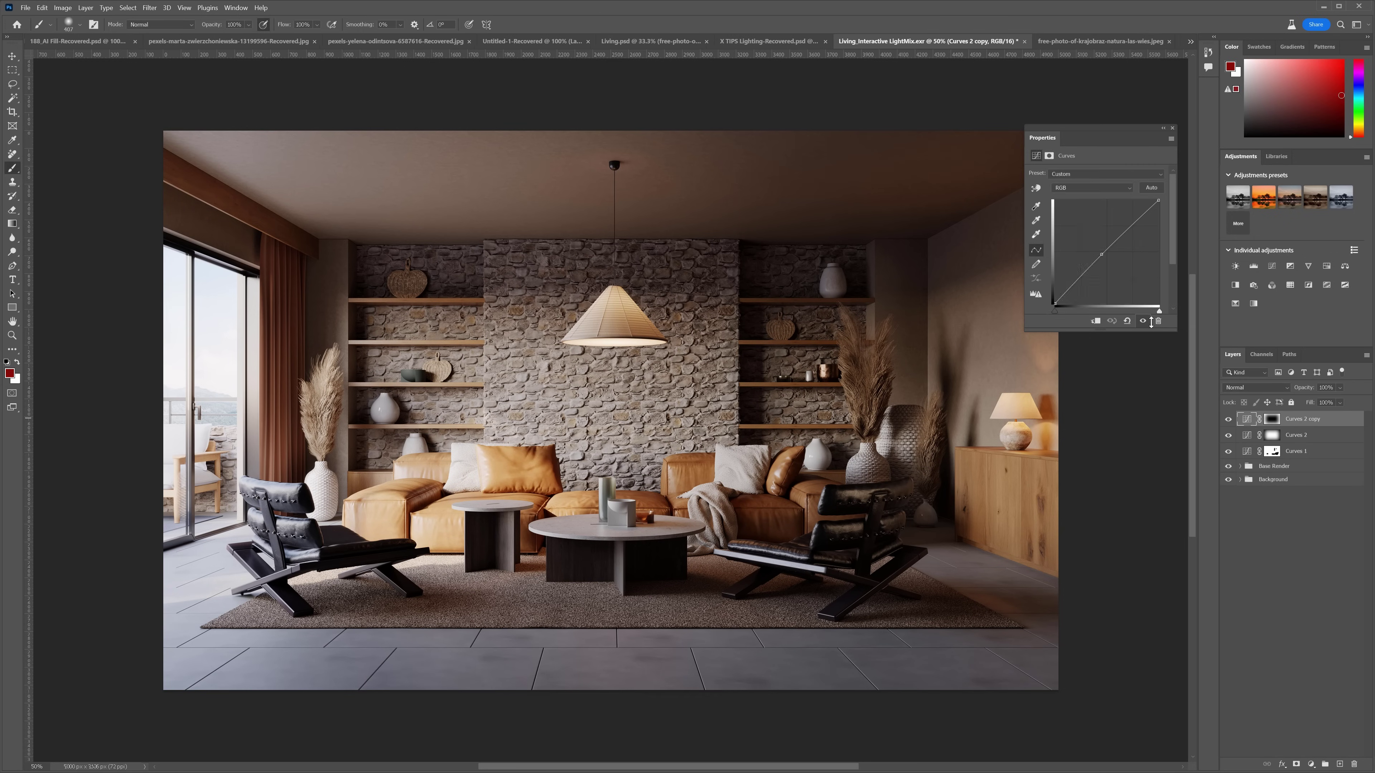
{"action": "left_click_drag", "start_coordinate": [1102, 257], "coordinate": [1104, 258]}
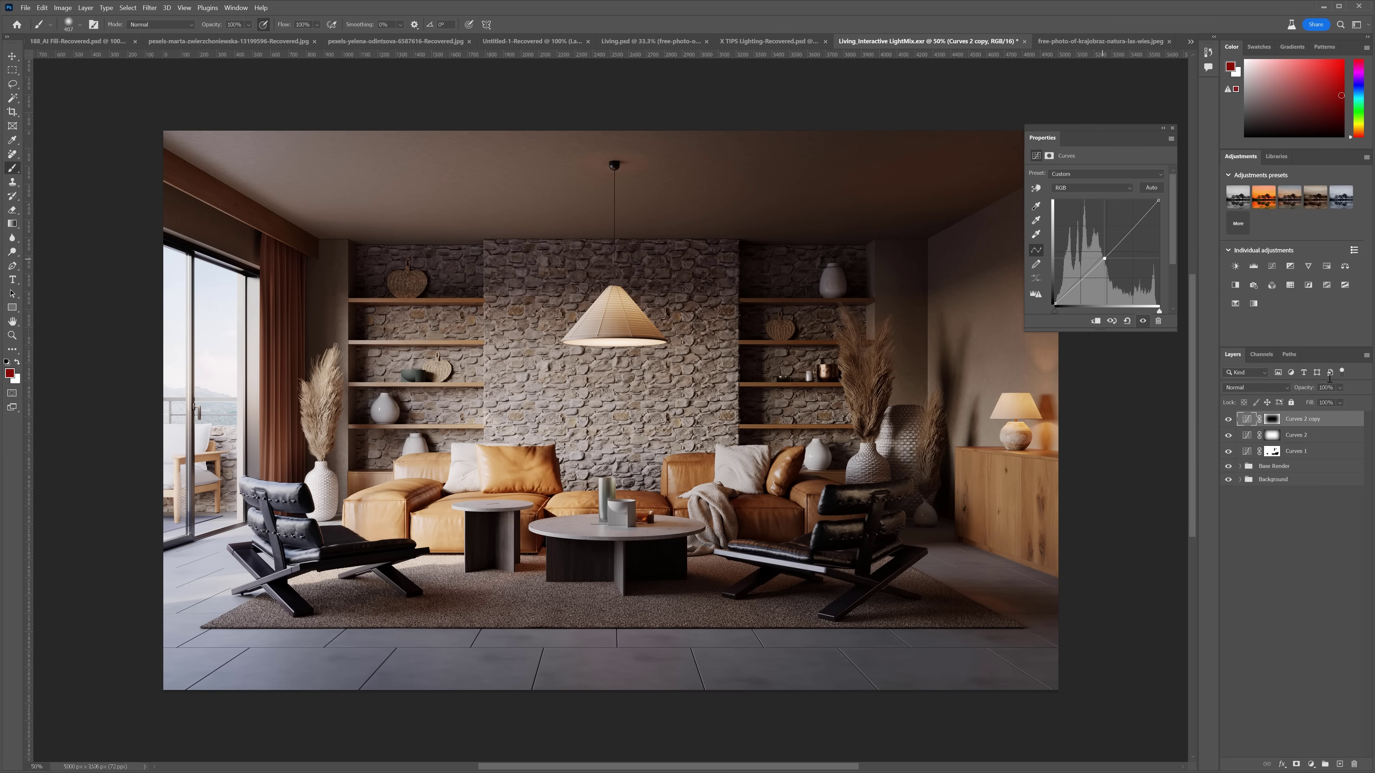
Add a Levels adjustment that darkens the midtones and draw a gradient on its mask from the bottom edge up to the rug
{"action": "left_click", "coordinate": [1254, 268]}
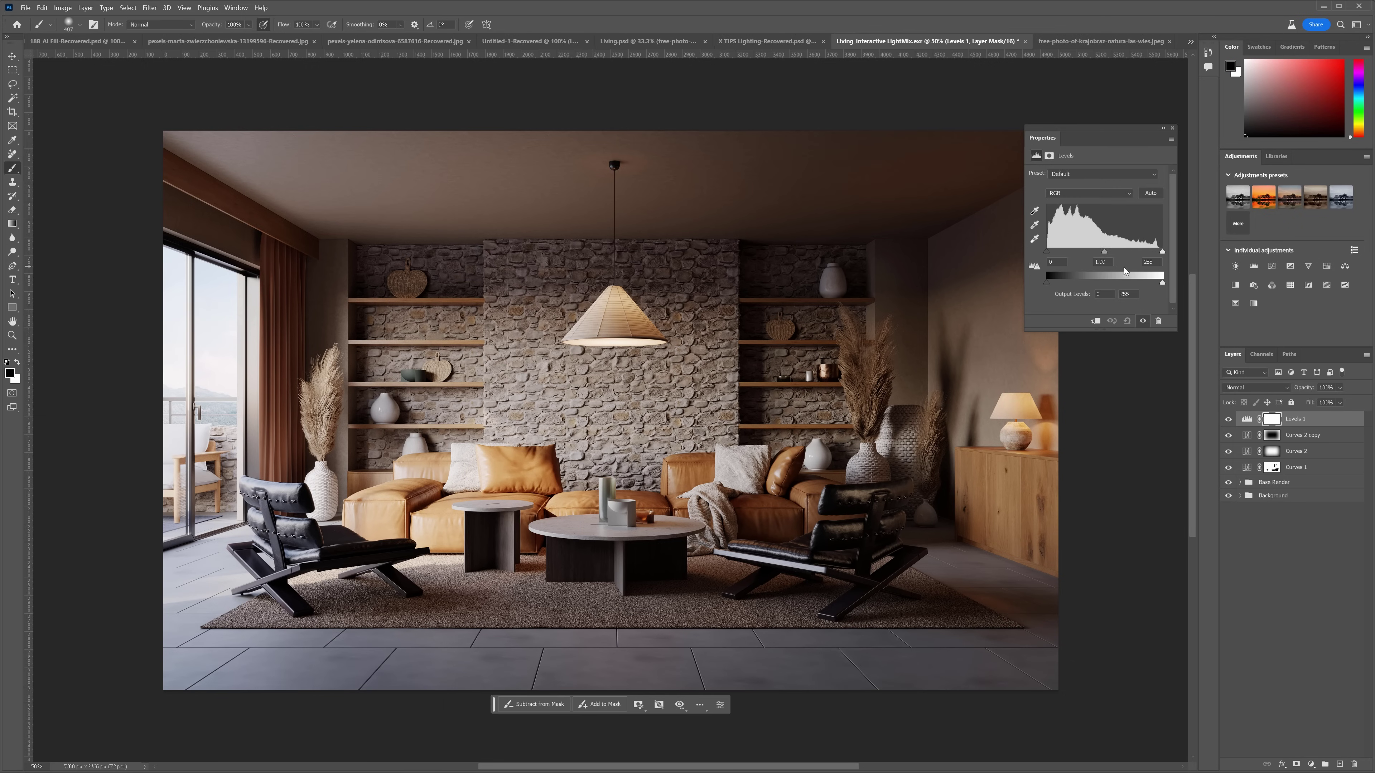
{"action": "left_click_drag", "start_coordinate": [1110, 252], "coordinate": [1112, 251]}
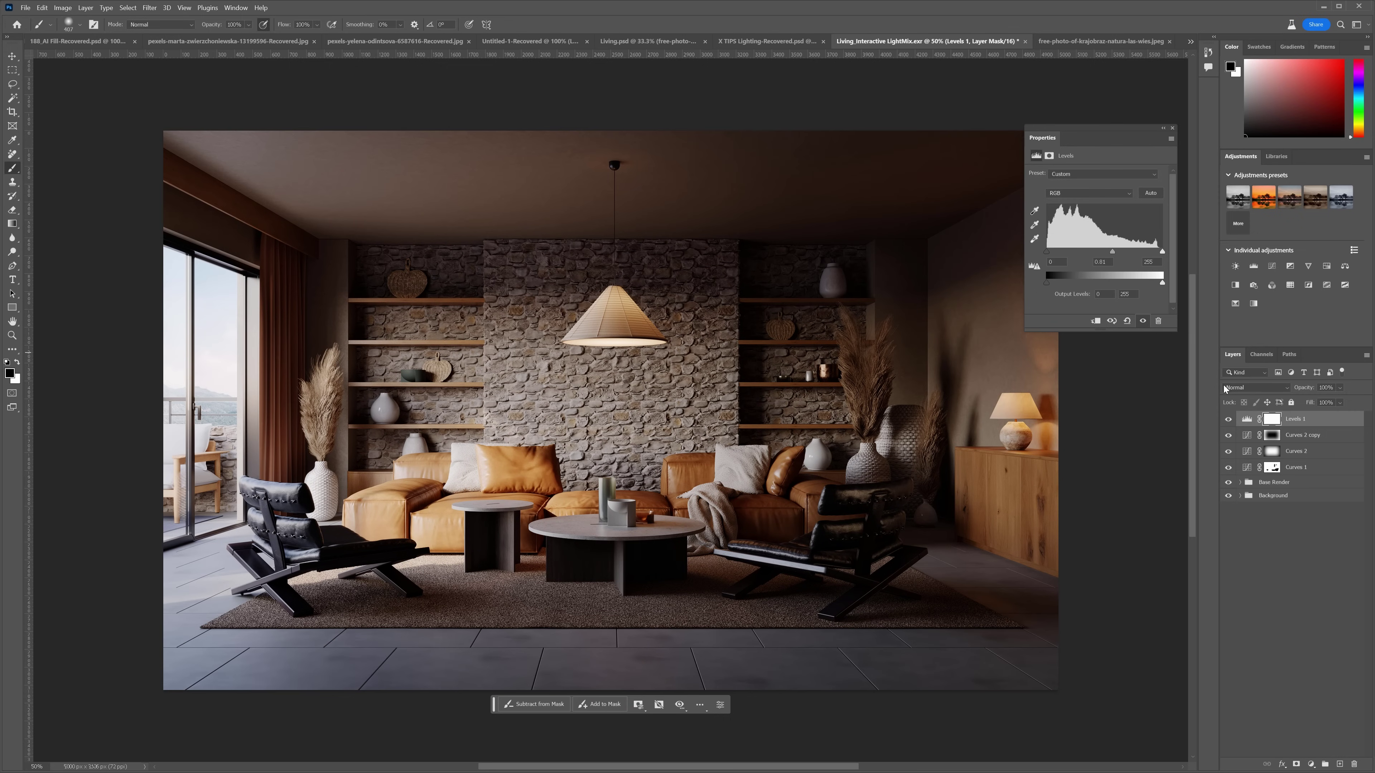
{"action": "left_click", "coordinate": [11, 224]}
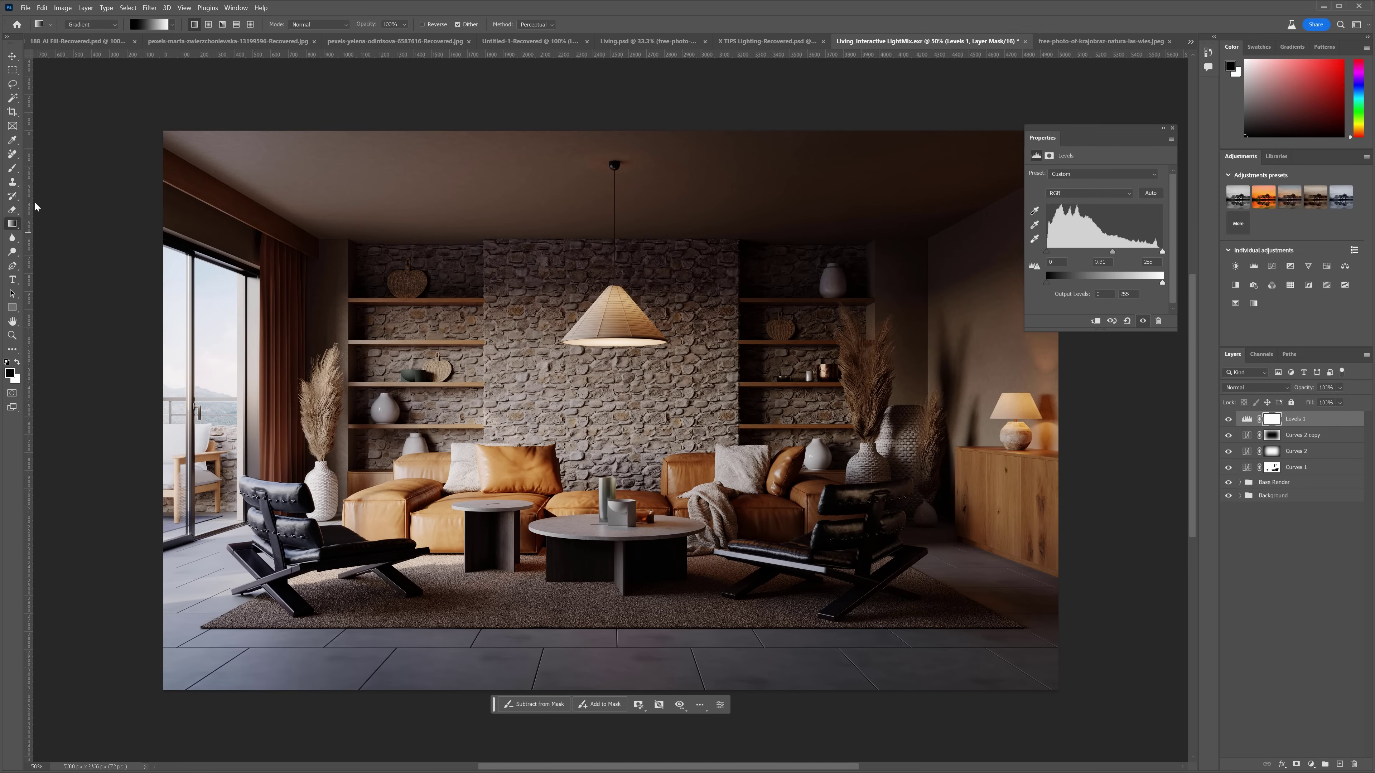
{"action": "left_click_drag", "start_coordinate": [623, 689], "coordinate": [623, 599]}
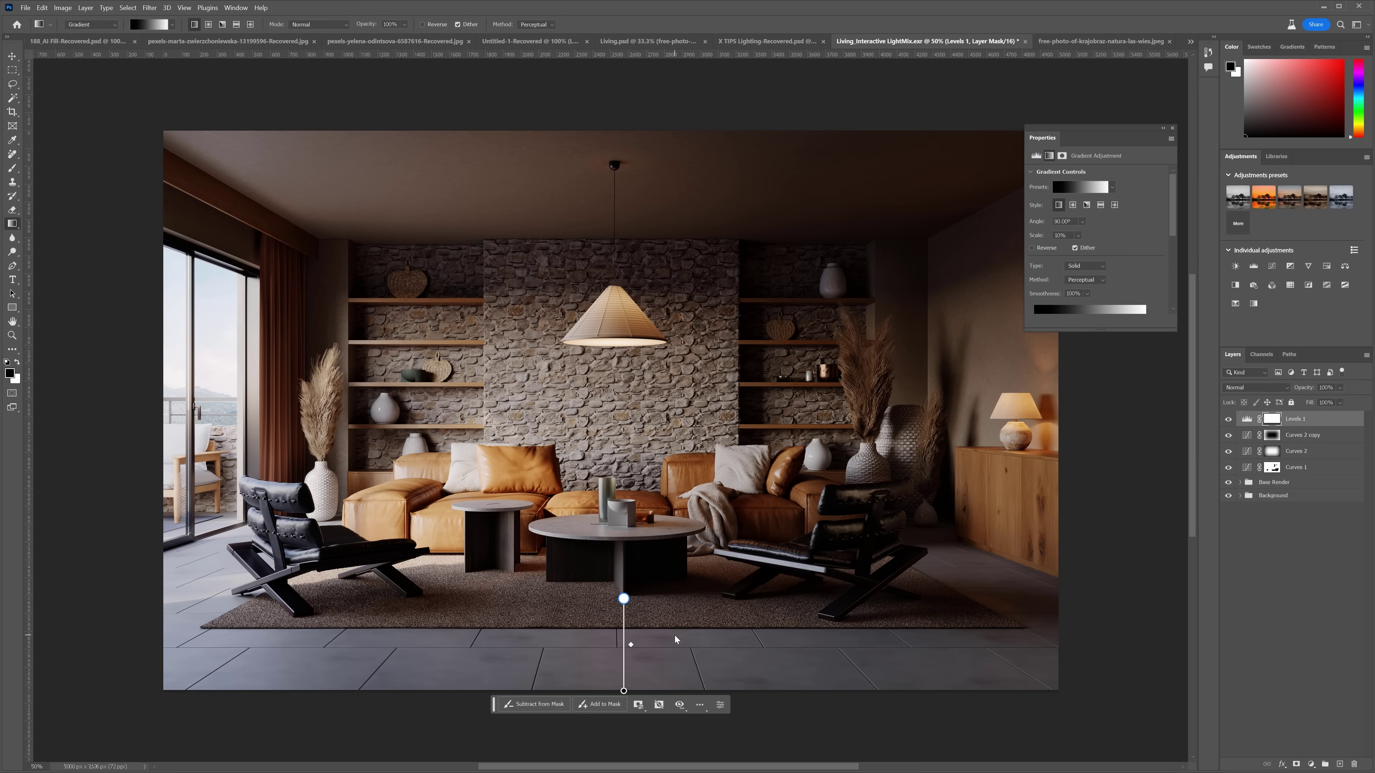
{"action": "left_click", "coordinate": [1273, 422]}
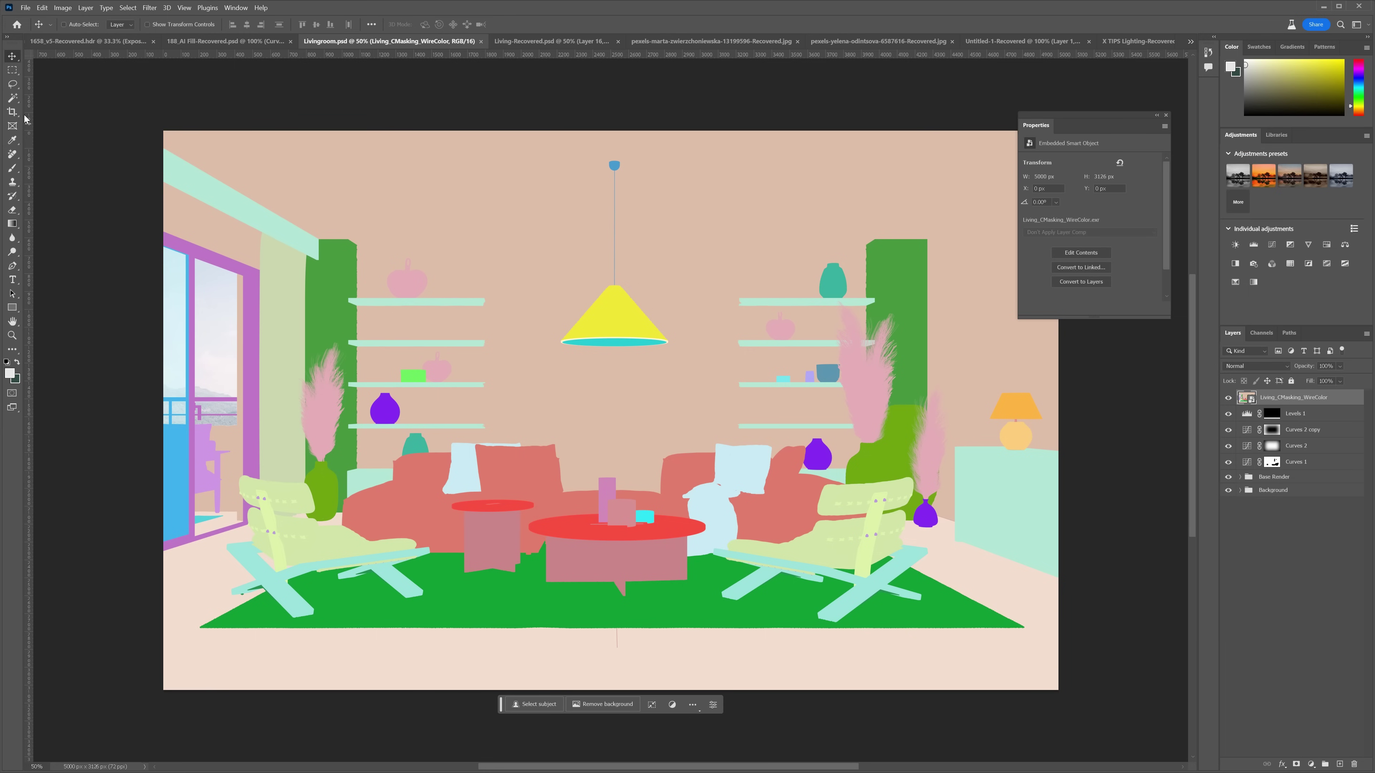
Select the leather sofas by their colour in the WireColor mask layer, hide that layer, and make Levels 1 active
{"action": "left_click", "coordinate": [10, 100]}
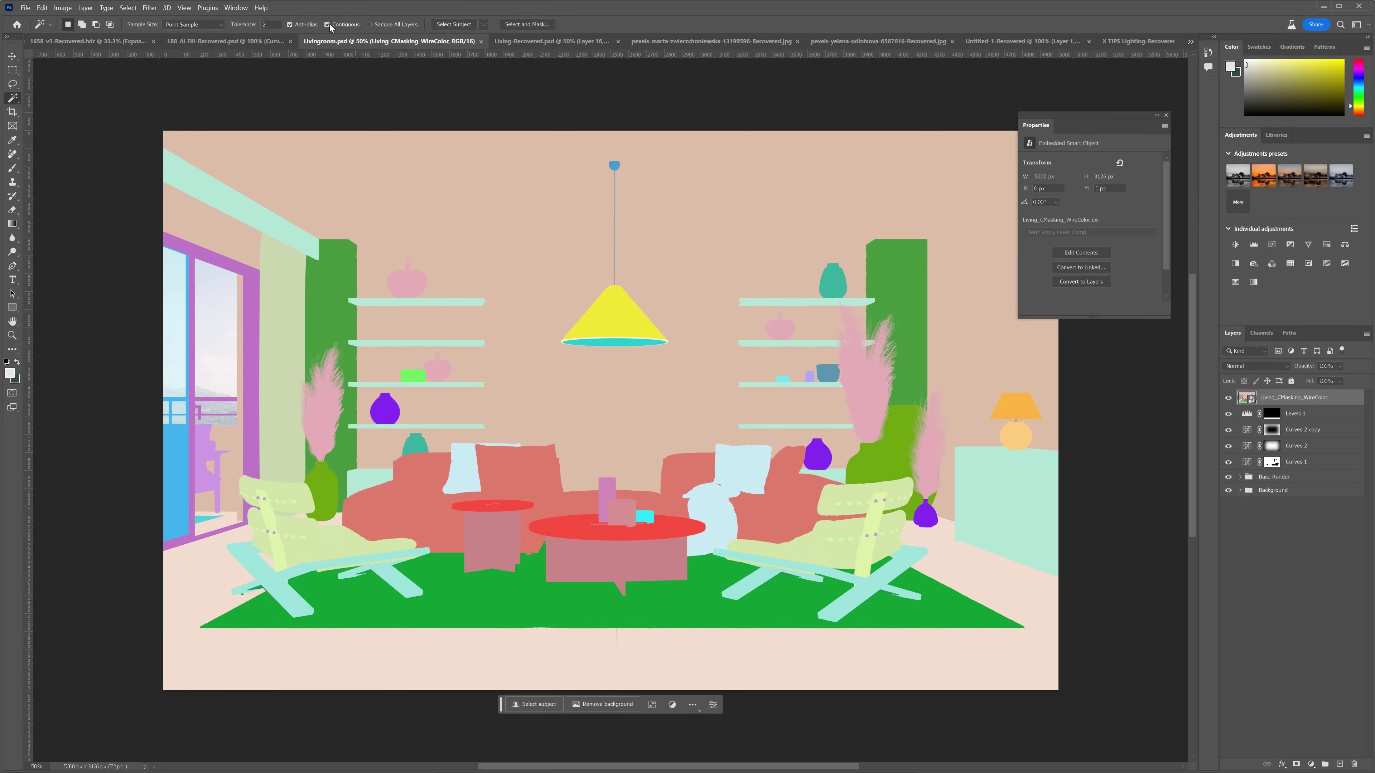
{"action": "left_click", "coordinate": [533, 467]}
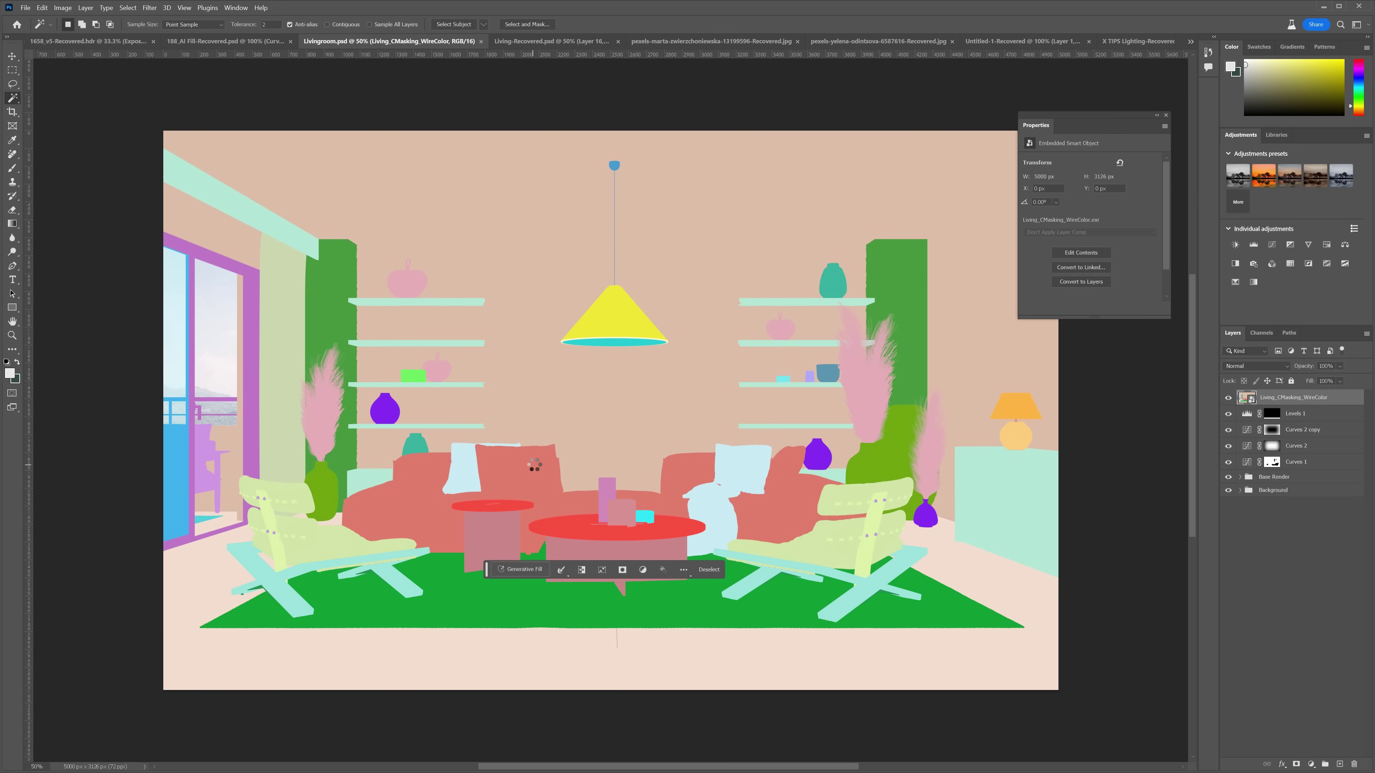
{"action": "left_click", "coordinate": [1228, 397]}
{"action": "left_click", "coordinate": [1295, 414]}
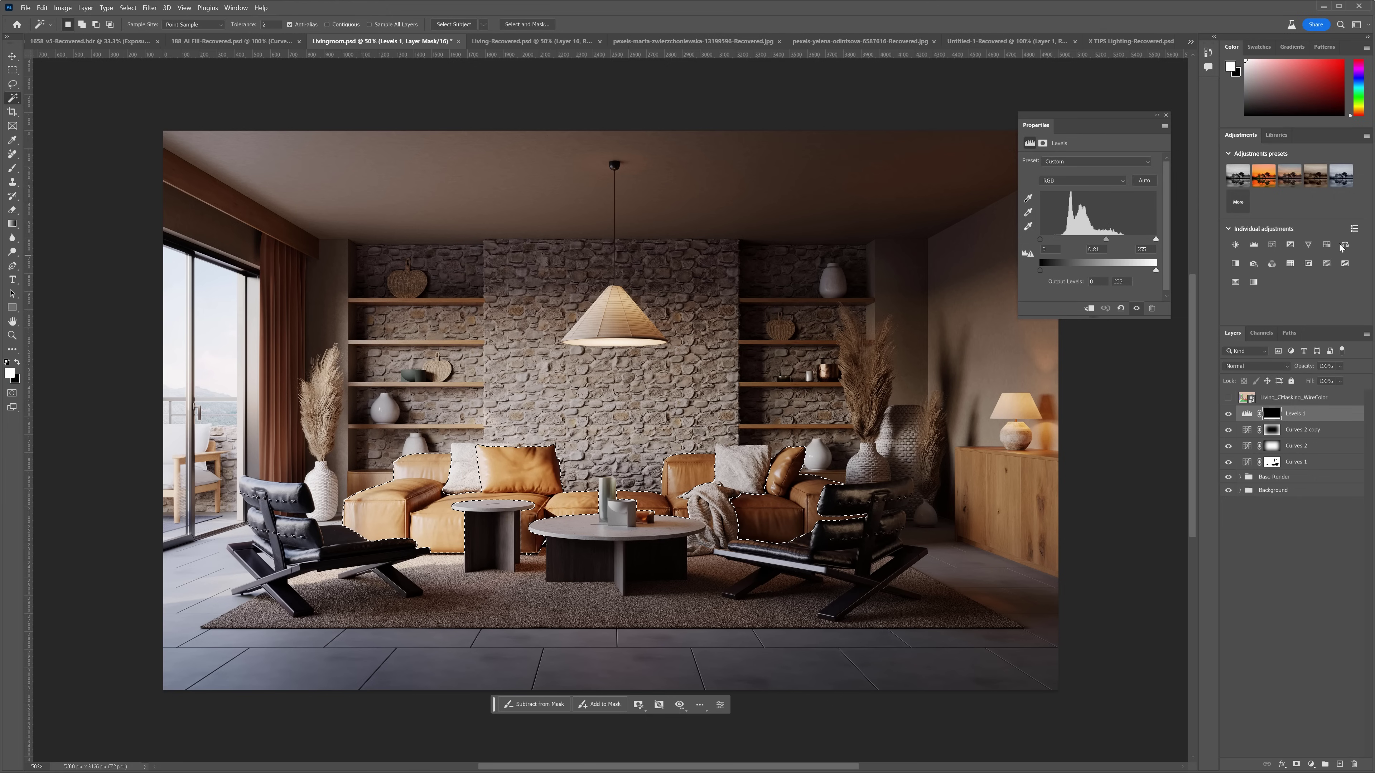
Add a Hue/Saturation adjustment for the selected sofas, shift their hue slightly toward a redder orange, and compare the effect
{"action": "left_click", "coordinate": [1329, 247]}
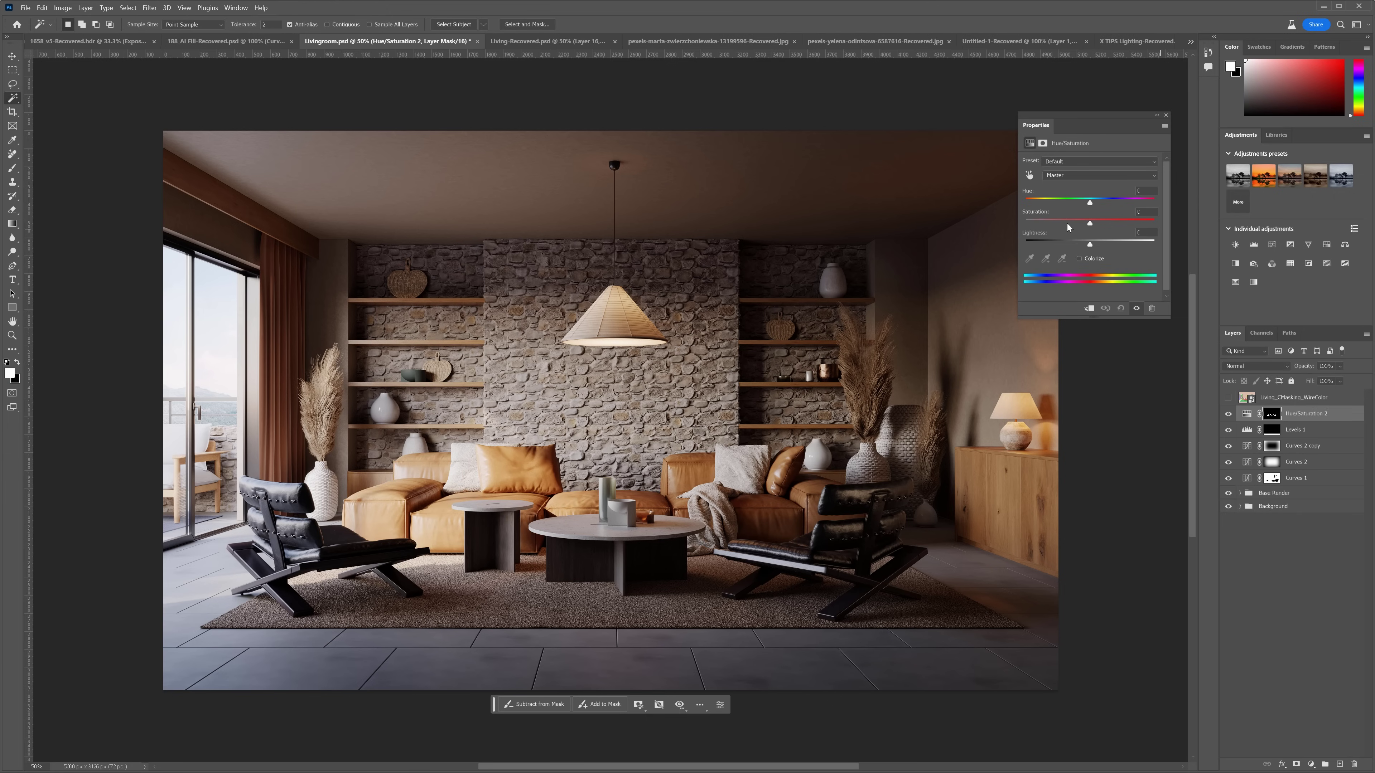
{"action": "mouse_move", "coordinate": [1091, 204]}
{"action": "left_mouse_down"}
{"action": "mouse_move", "coordinate": [1106, 205]}
{"action": "mouse_move", "coordinate": [1092, 205]}
{"action": "left_mouse_up"}
{"action": "left_click", "coordinate": [1228, 414]}
{"action": "left_click", "coordinate": [1227, 415]}
Load the sofa mask as a selection, add a Curves adjustment fine-tuning the sofas' tones, and compare the effect
{"action": "left_click", "coordinate": [1274, 415], "text": "ctrl"}
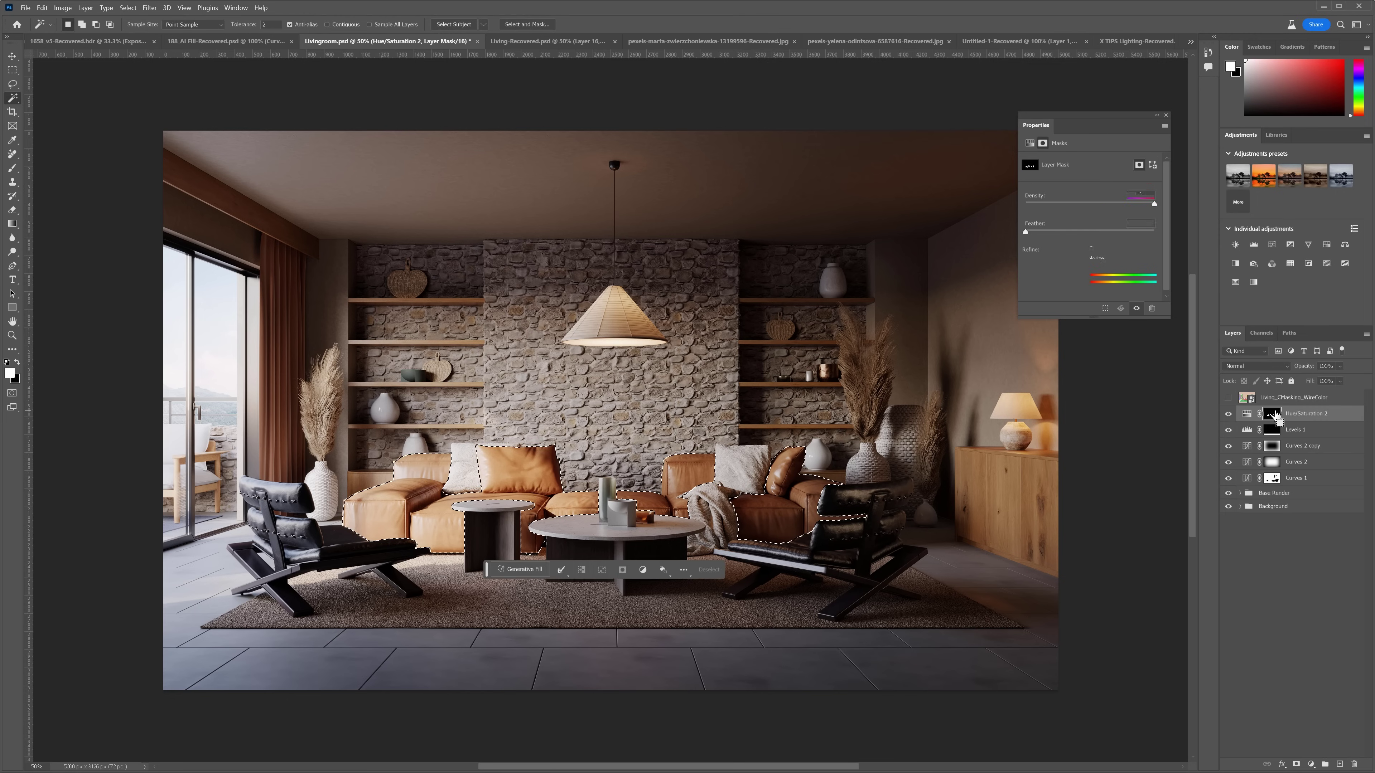
{"action": "left_click", "coordinate": [1272, 245]}
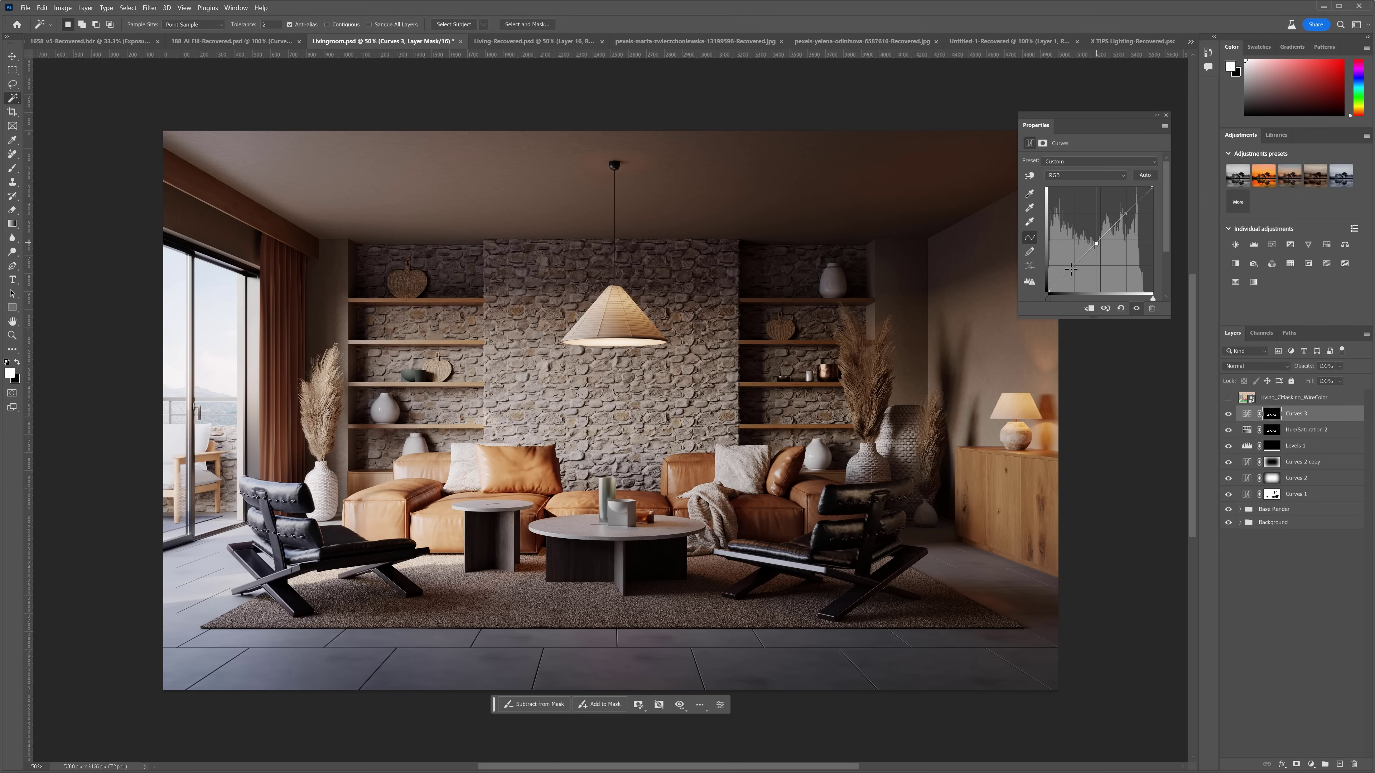
{"action": "mouse_move", "coordinate": [1096, 243]}
{"action": "left_mouse_down"}
{"action": "mouse_move", "coordinate": [1098, 230]}
{"action": "mouse_move", "coordinate": [1091, 255]}
{"action": "left_mouse_up"}
{"action": "left_click", "coordinate": [1228, 414]}
{"action": "left_click", "coordinate": [1228, 414]}
{"action": "left_click", "coordinate": [1228, 414]}
Group all the Curves, Levels and Hue/Saturation layers and name the group Adjustments
{"action": "left_click", "coordinate": [1293, 492], "text": "shift"}
{"action": "key", "text": "ctrl+g"}
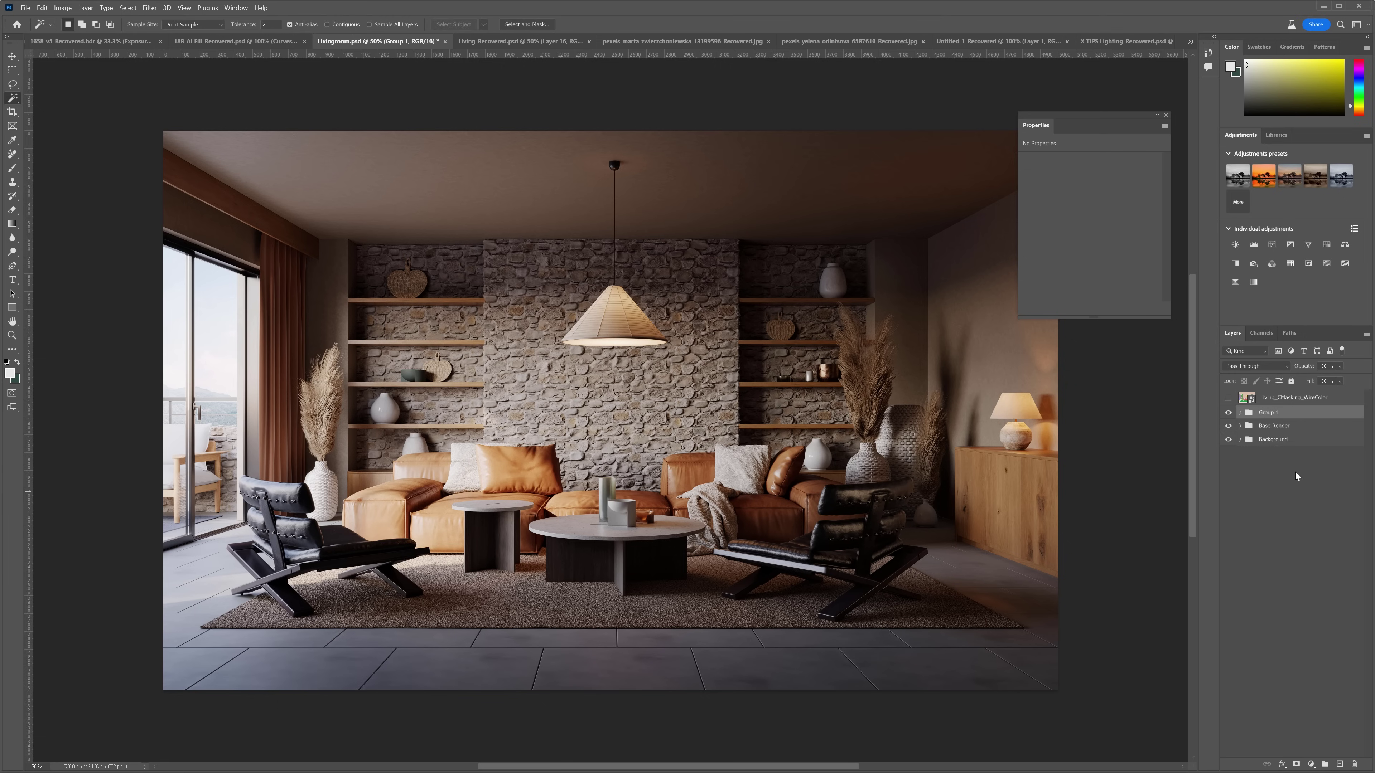
{"action": "double_click", "coordinate": [1267, 413]}
{"action": "type", "text": "Adjustments"}
{"action": "key", "text": "Return"}
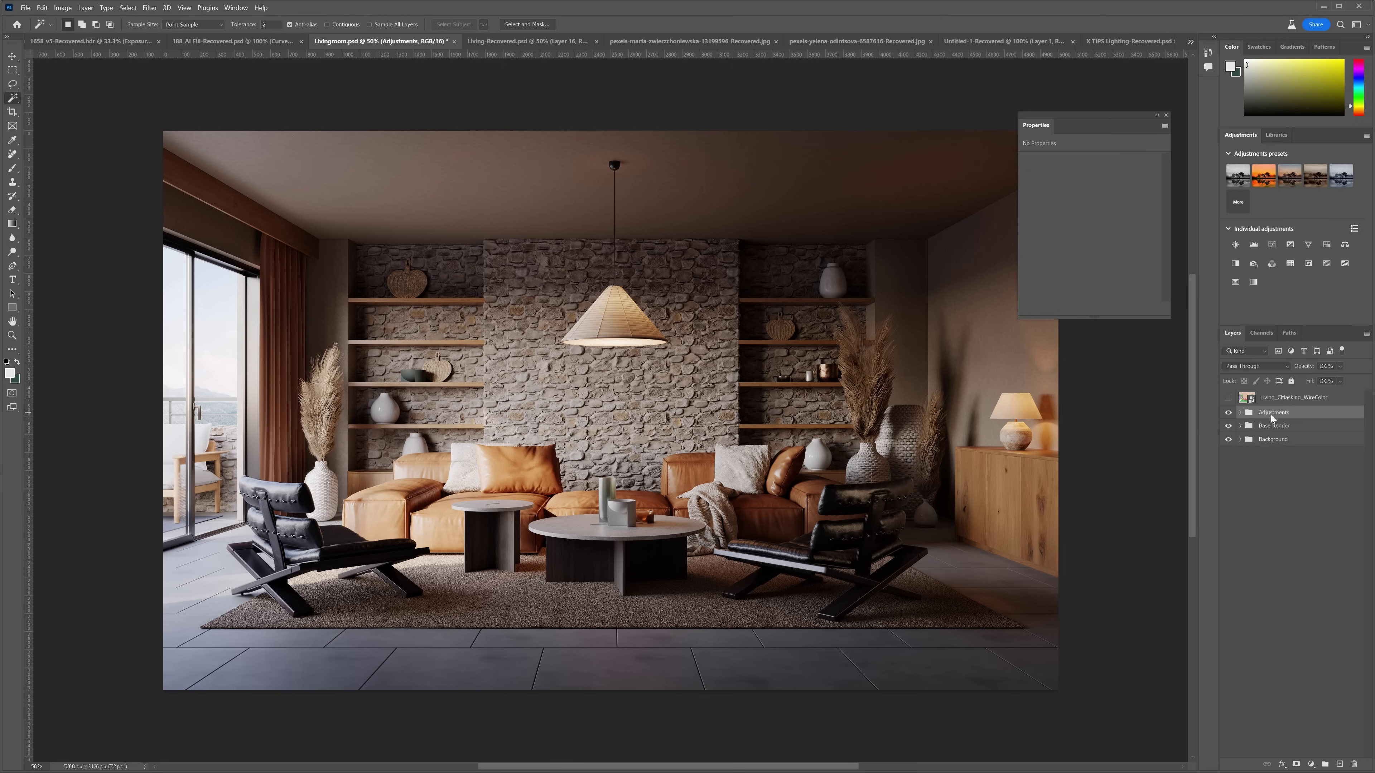
Hide the Adjustments group, expand Base Render, and add an empty layer above the lower contrast layer
{"action": "left_click", "coordinate": [1233, 415]}
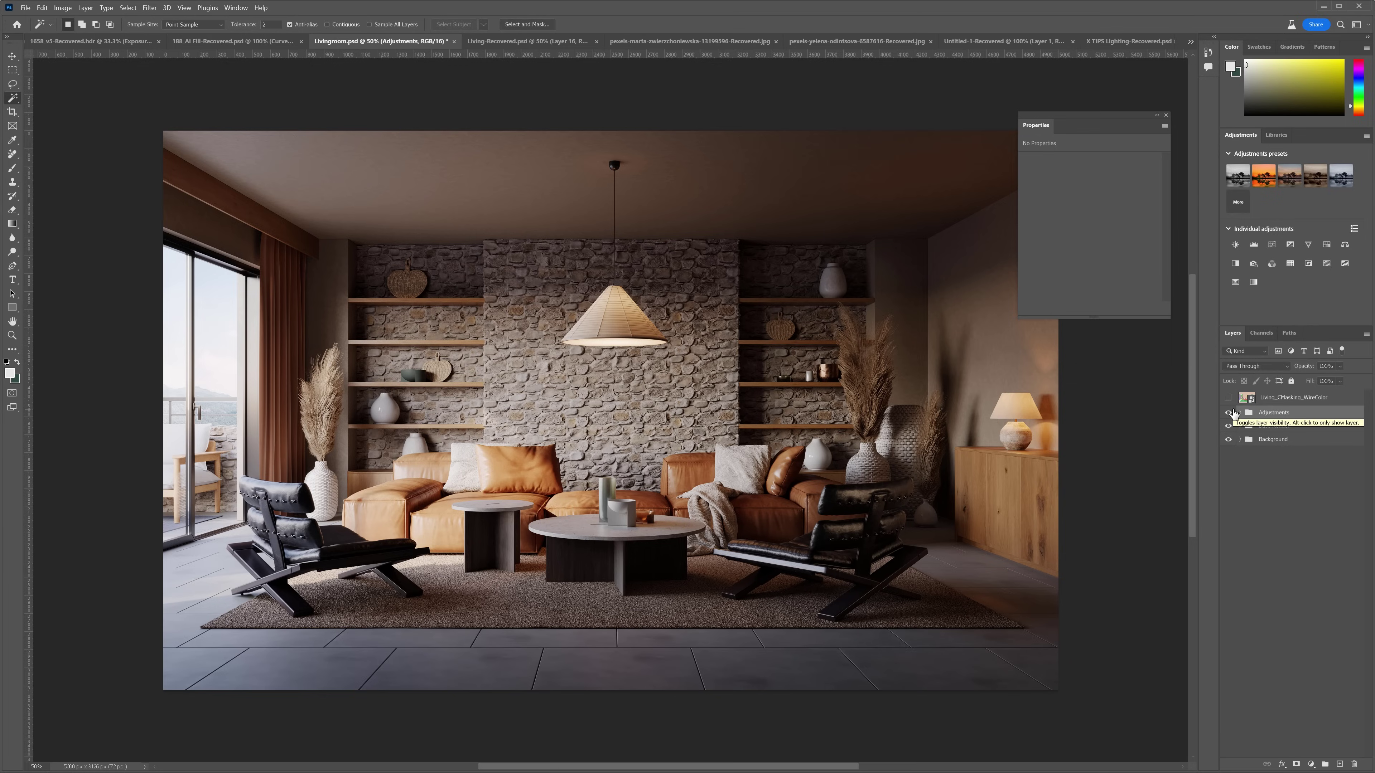
{"action": "left_click", "coordinate": [1233, 414]}
{"action": "left_click", "coordinate": [1240, 426]}
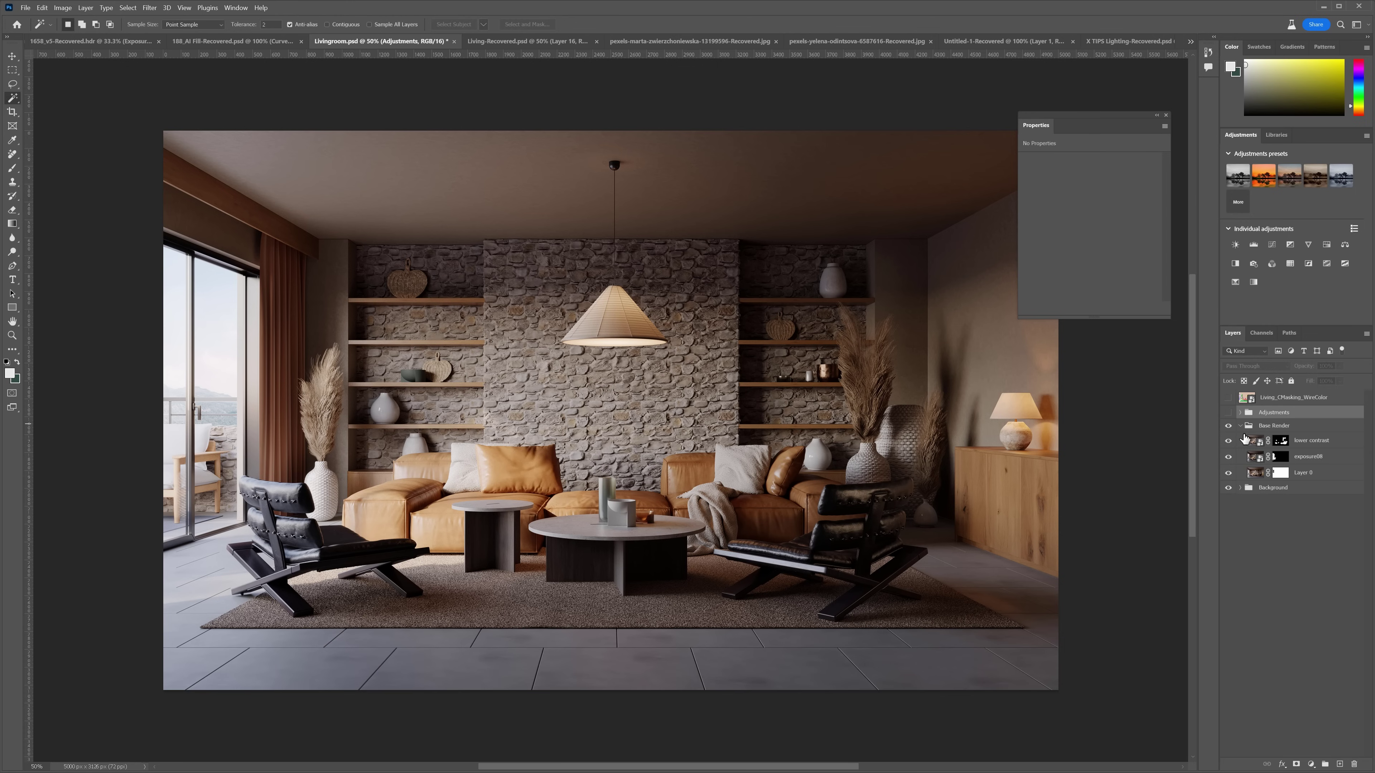
{"action": "left_click", "coordinate": [1312, 443]}
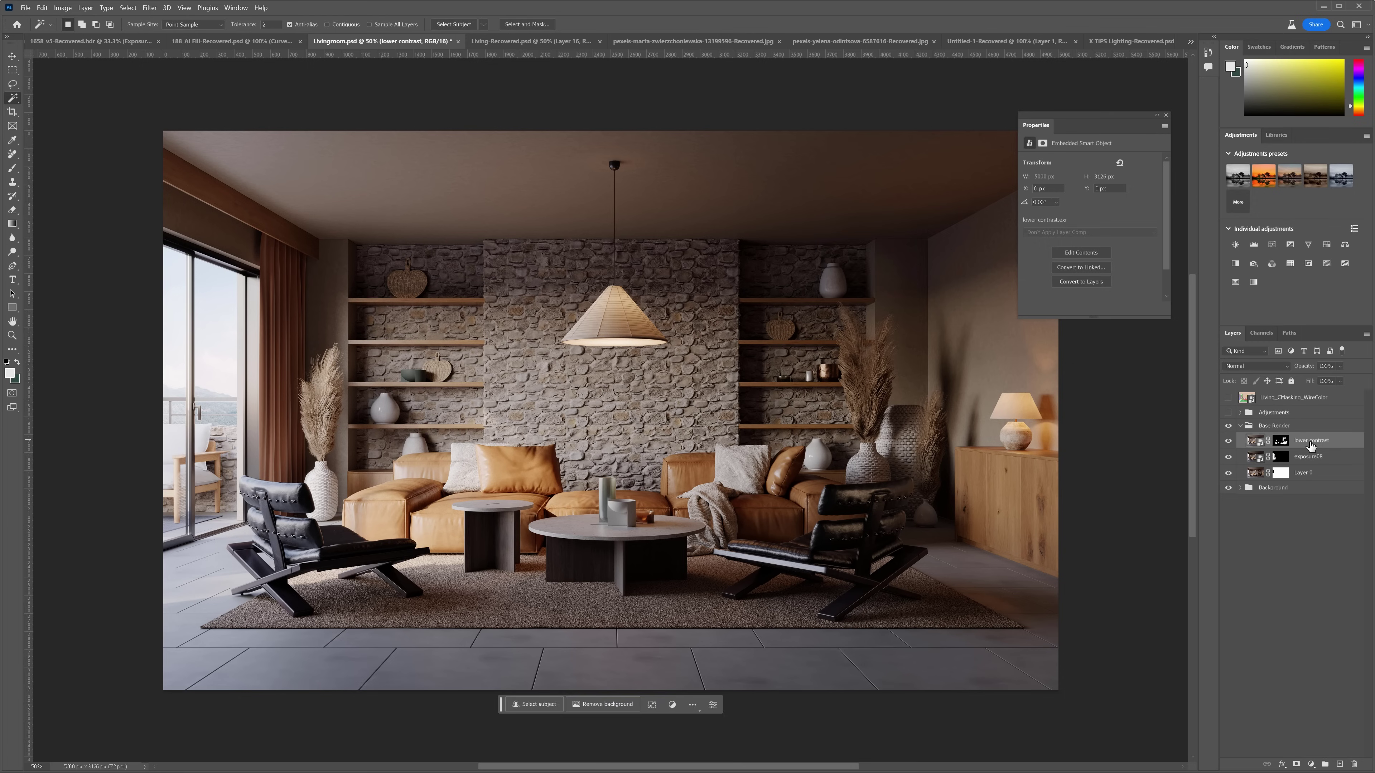
{"action": "key", "text": "ctrl+shift+alt+n"}
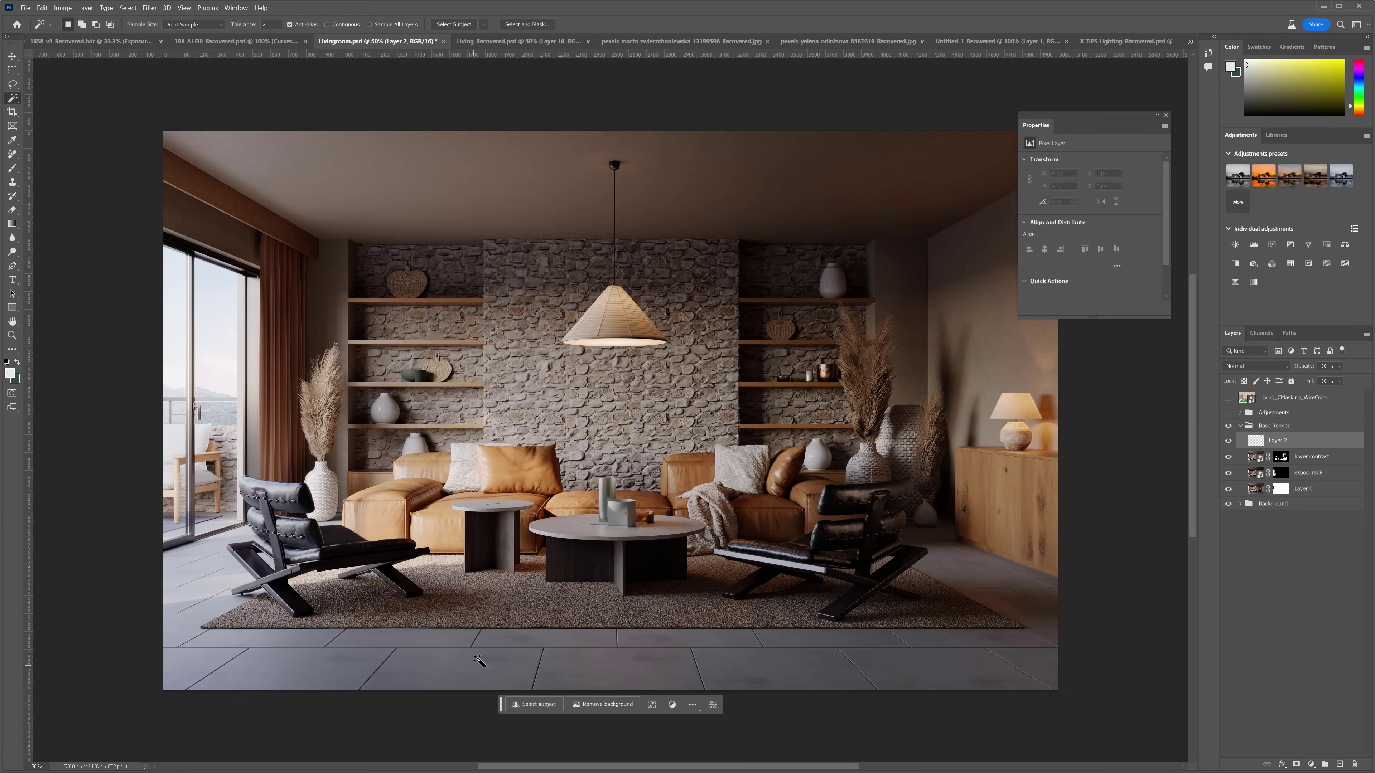
Use the Remove tool at size 124, sampling all layers, to clean the patch on the lower-right floor tile
{"action": "left_click", "coordinate": [12, 155]}
{"action": "left_click", "coordinate": [59, 163]}
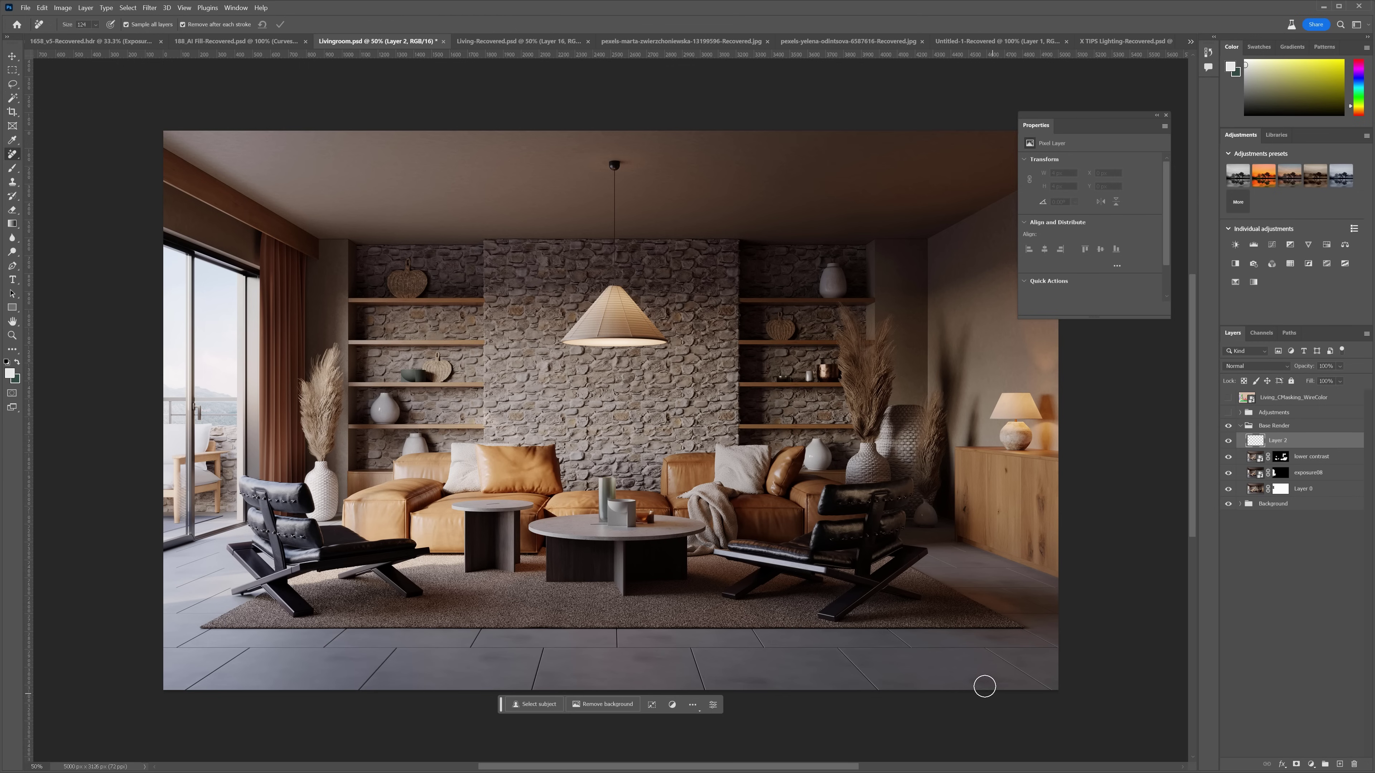
{"action": "left_click_drag", "start_coordinate": [974, 682], "coordinate": [1007, 681]}
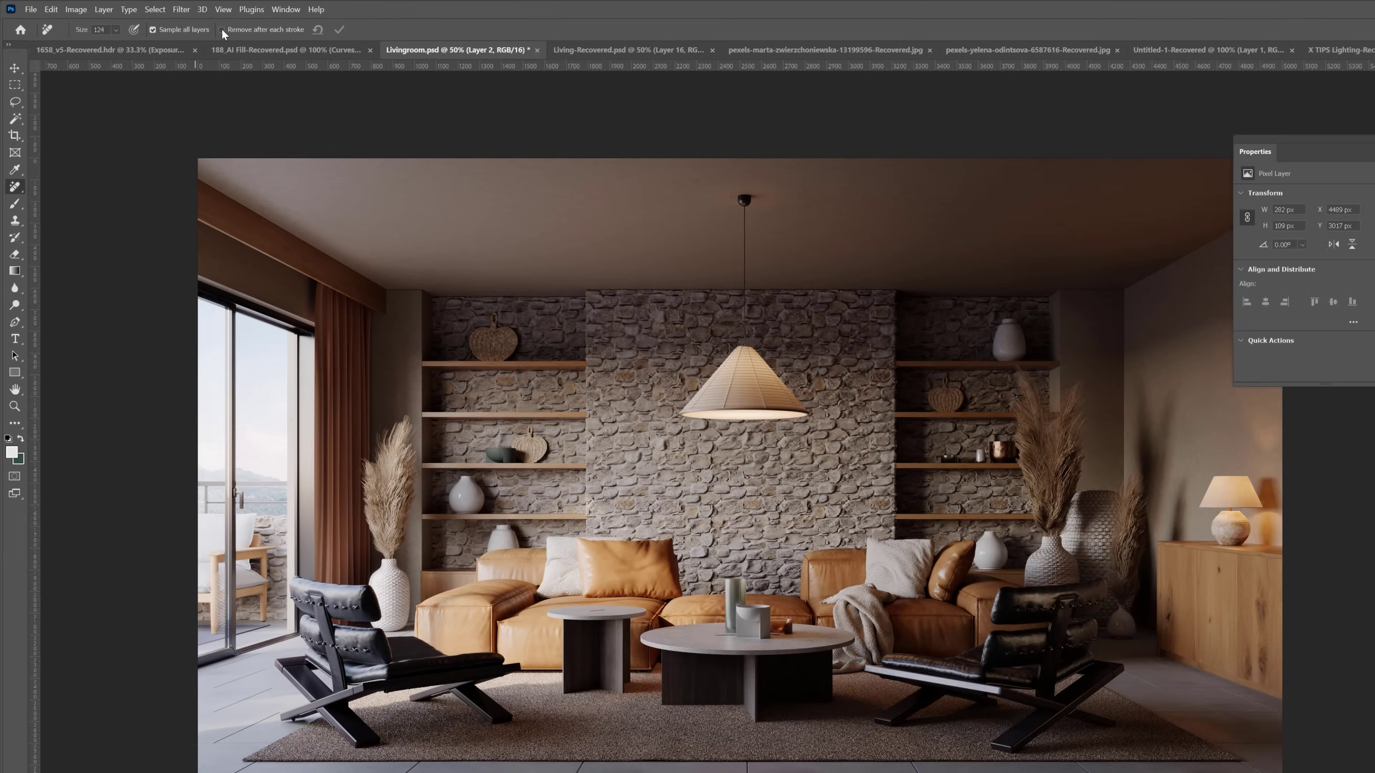
Turn off removal after each stroke, mark several floor tile patches plus smaller ones near the cabinet, and apply the removal together
{"action": "left_click_drag", "start_coordinate": [733, 680], "coordinate": [777, 681]}
{"action": "left_click_drag", "start_coordinate": [636, 662], "coordinate": [672, 661]}
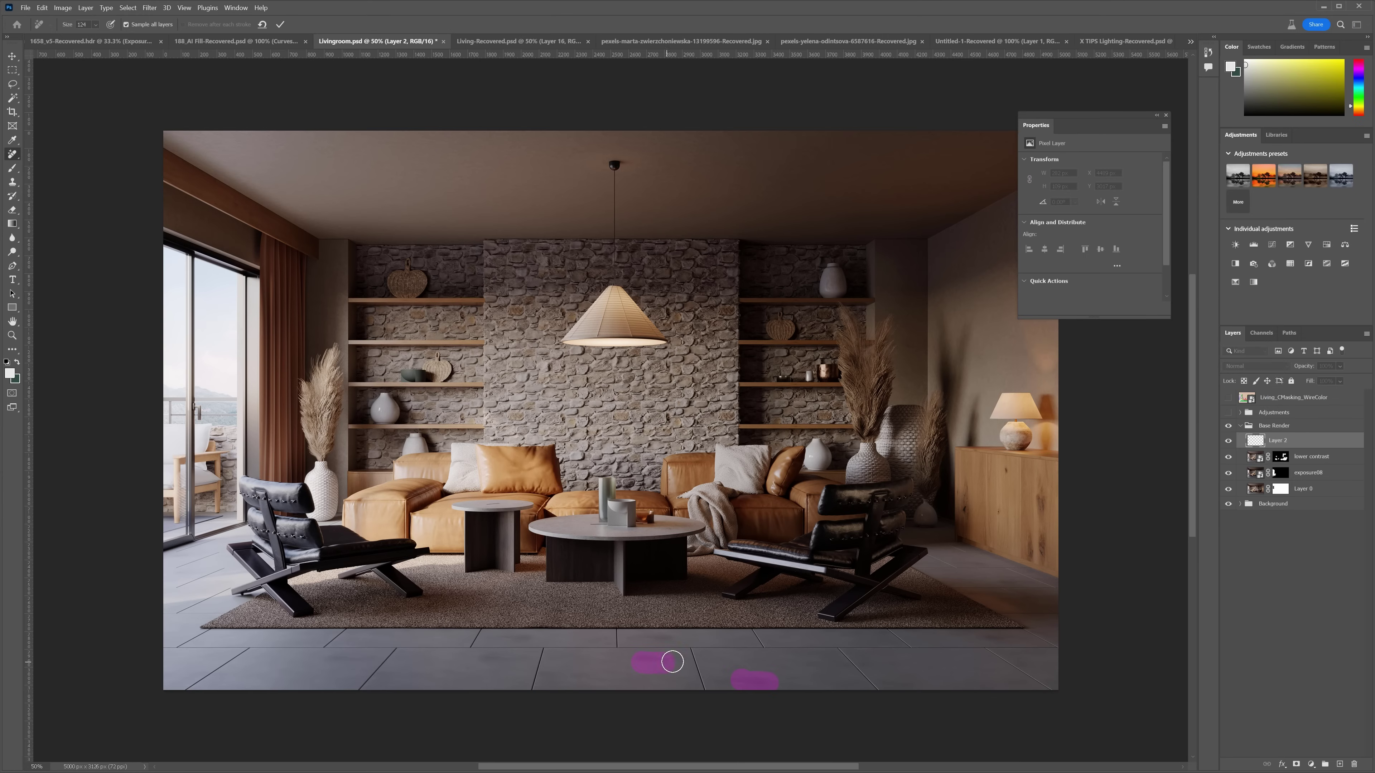
{"action": "left_click_drag", "start_coordinate": [478, 661], "coordinate": [521, 661]}
{"action": "key", "text": "bracketleft"}
{"action": "key", "text": "bracketleft"}
{"action": "key", "text": "bracketleft"}
{"action": "left_click_drag", "start_coordinate": [997, 582], "coordinate": [1022, 583]}
{"action": "left_click_drag", "start_coordinate": [985, 640], "coordinate": [1011, 639]}
{"action": "left_click", "coordinate": [281, 24]}
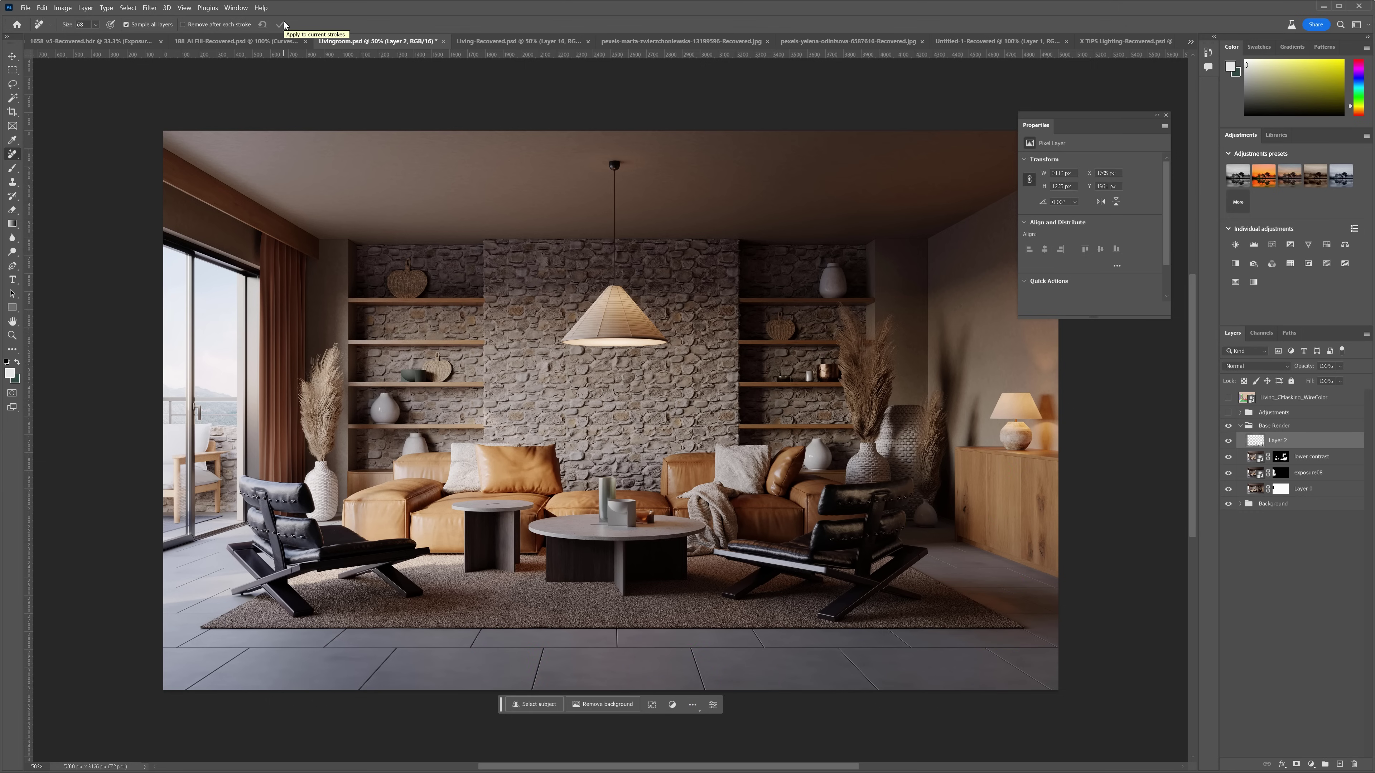
Lasso the dried grass in the tall vase beside the curtain and generate a replacement with the prompt "Pampas grass"
{"action": "key", "text": "v"}
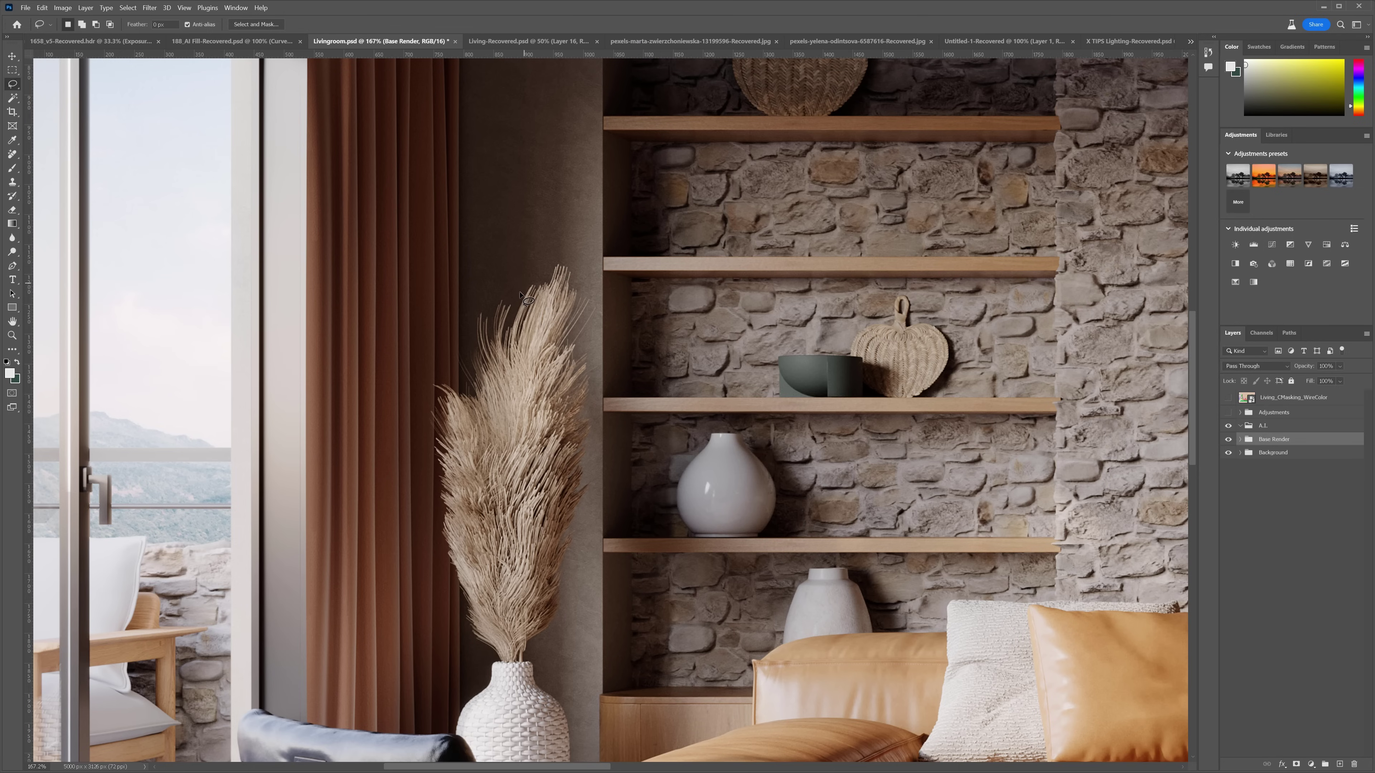
{"action": "mouse_move", "coordinate": [521, 293]}
{"action": "left_mouse_down"}
{"action": "mouse_move", "coordinate": [477, 303]}
{"action": "mouse_move", "coordinate": [448, 351]}
{"action": "mouse_move", "coordinate": [457, 376]}
{"action": "mouse_move", "coordinate": [428, 382]}
{"action": "mouse_move", "coordinate": [418, 410]}
{"action": "mouse_move", "coordinate": [439, 572]}
{"action": "mouse_move", "coordinate": [493, 666]}
{"action": "left_mouse_up"}
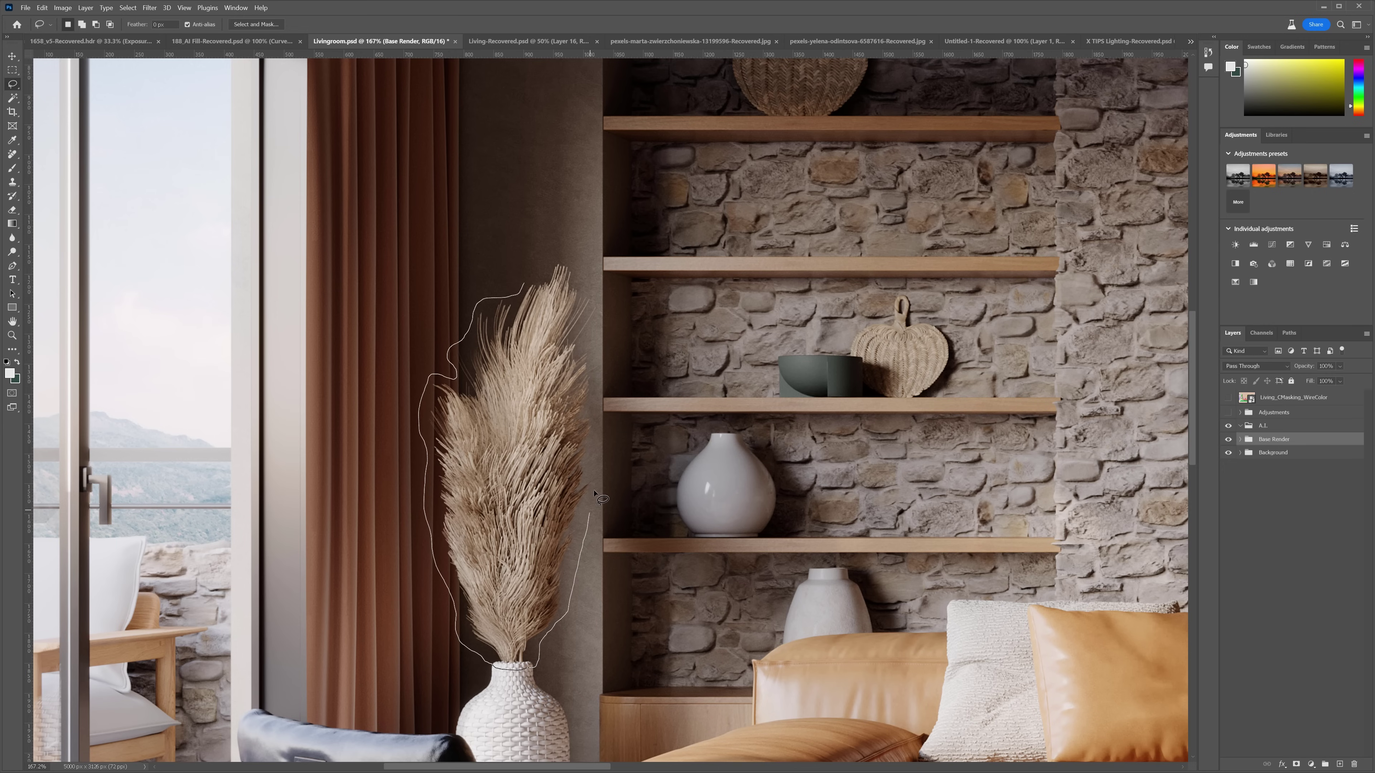
{"action": "mouse_move", "coordinate": [598, 382]}
{"action": "left_mouse_down"}
{"action": "mouse_move", "coordinate": [592, 285]}
{"action": "mouse_move", "coordinate": [547, 256]}
{"action": "mouse_move", "coordinate": [524, 283]}
{"action": "left_mouse_up"}
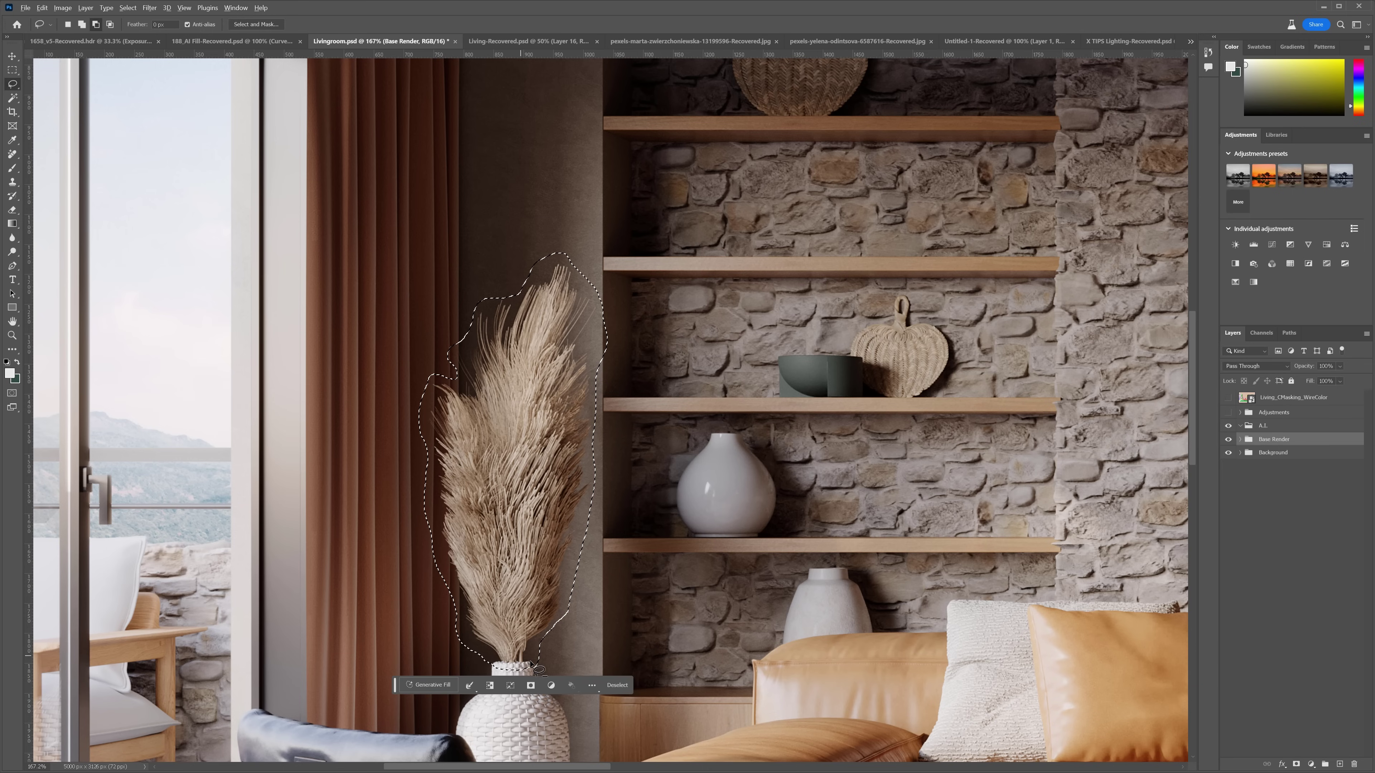
{"action": "left_click", "coordinate": [429, 685]}
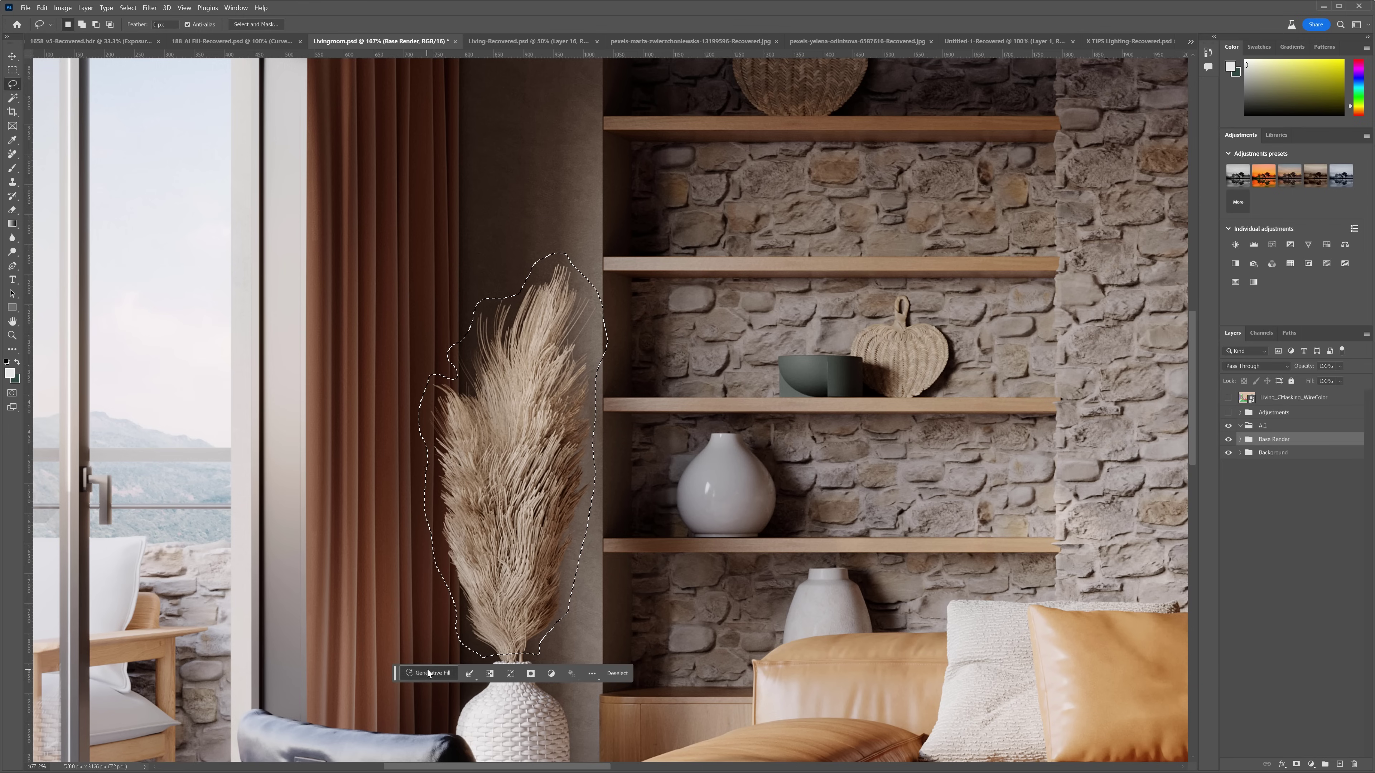
{"action": "type", "text": "Pampas grass"}
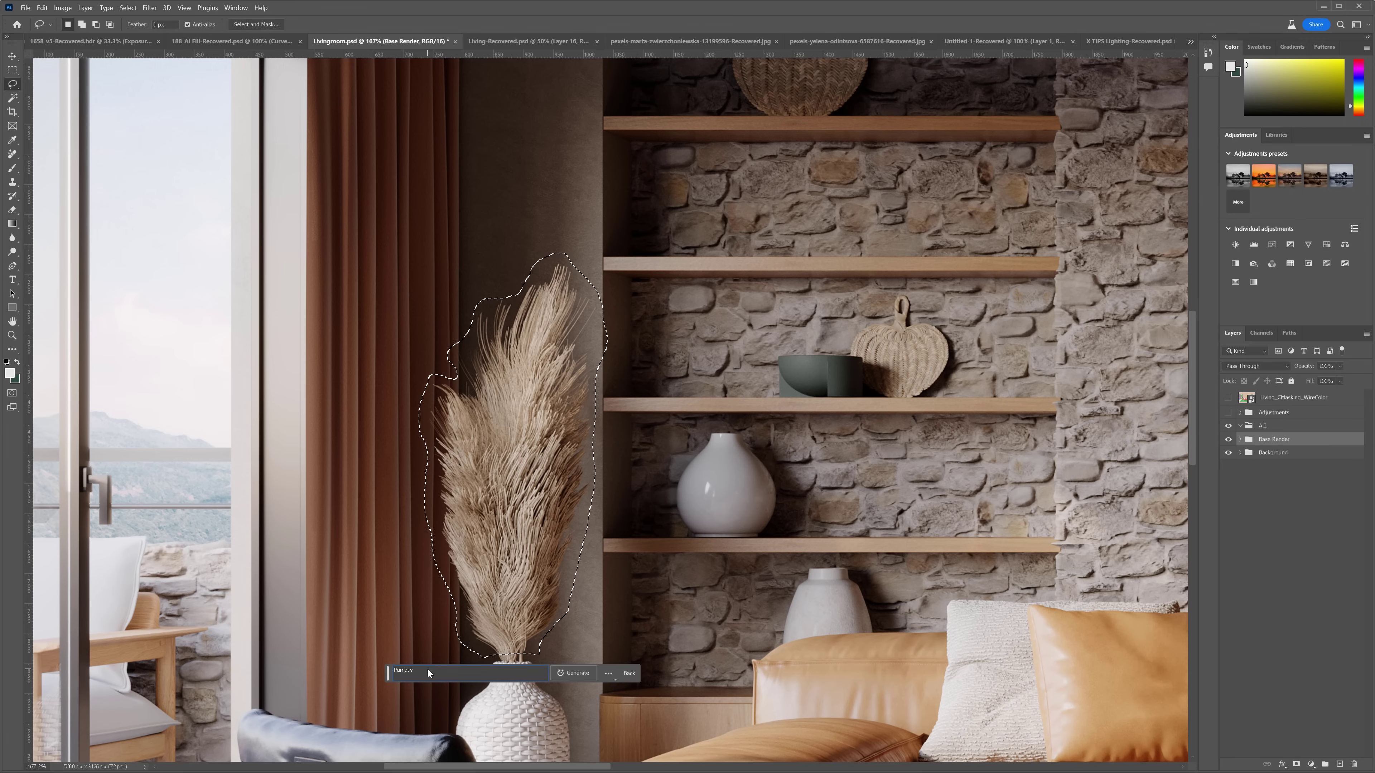
{"action": "left_click", "coordinate": [574, 674]}
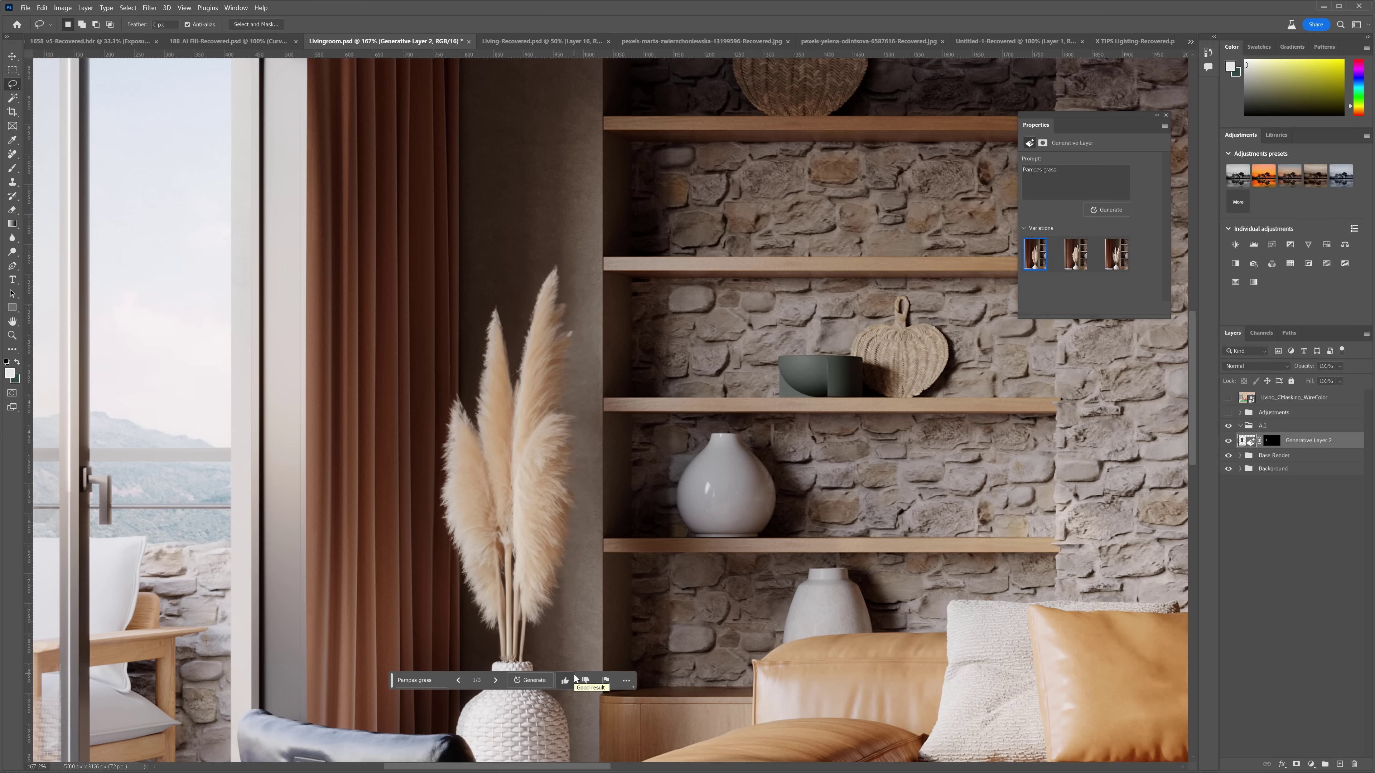
Go through the generated pampas grass variations and choose the third one
{"action": "left_click", "coordinate": [495, 681]}
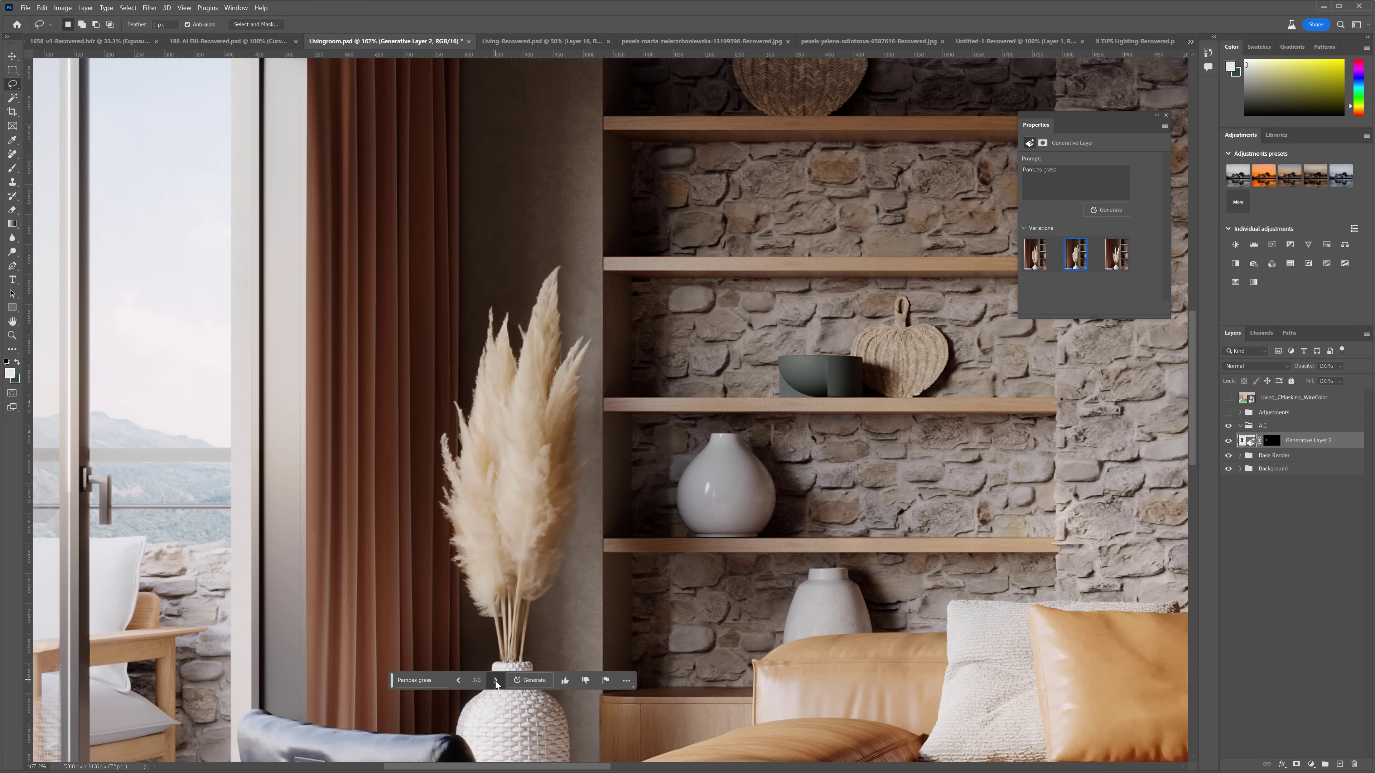
{"action": "left_click", "coordinate": [495, 681]}
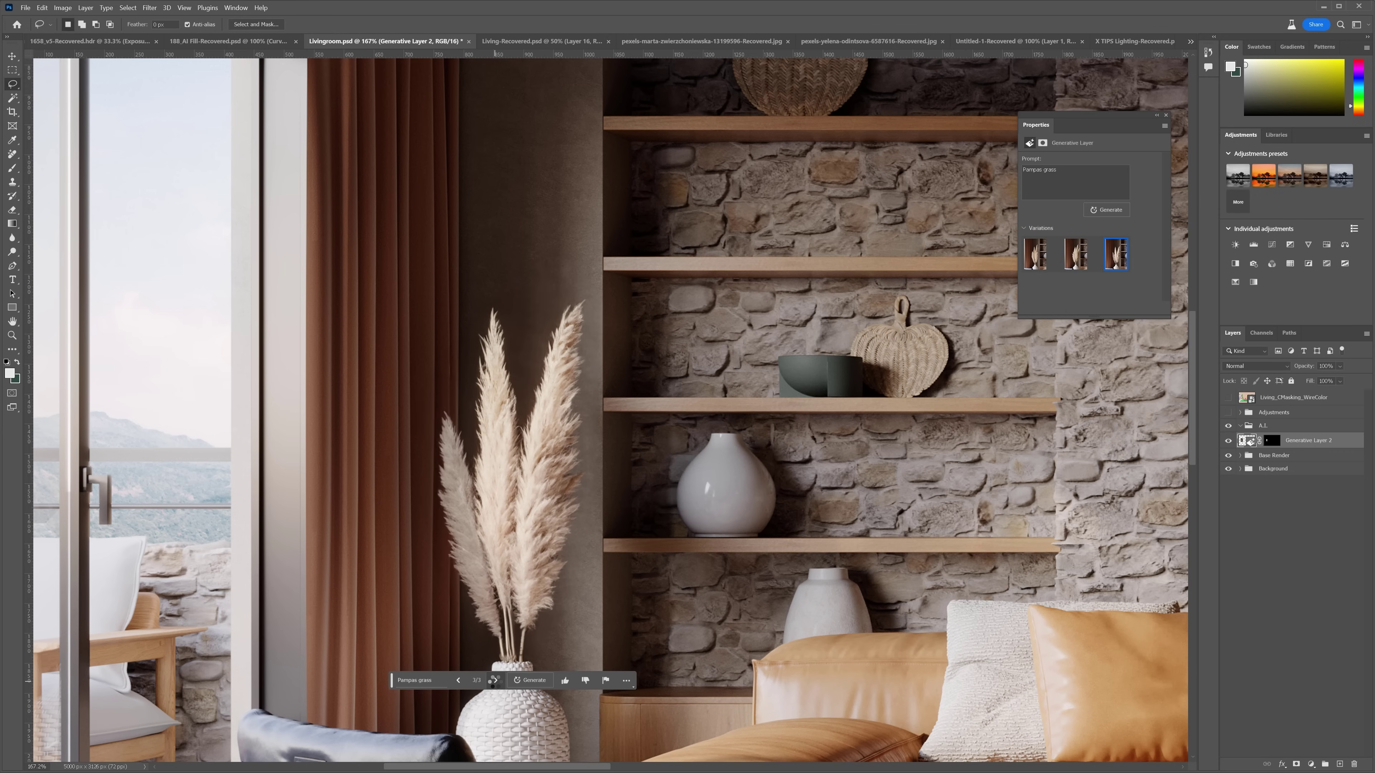
{"action": "scroll", "coordinate": [523, 539], "scroll_direction": "up", "scroll_amount": 5}
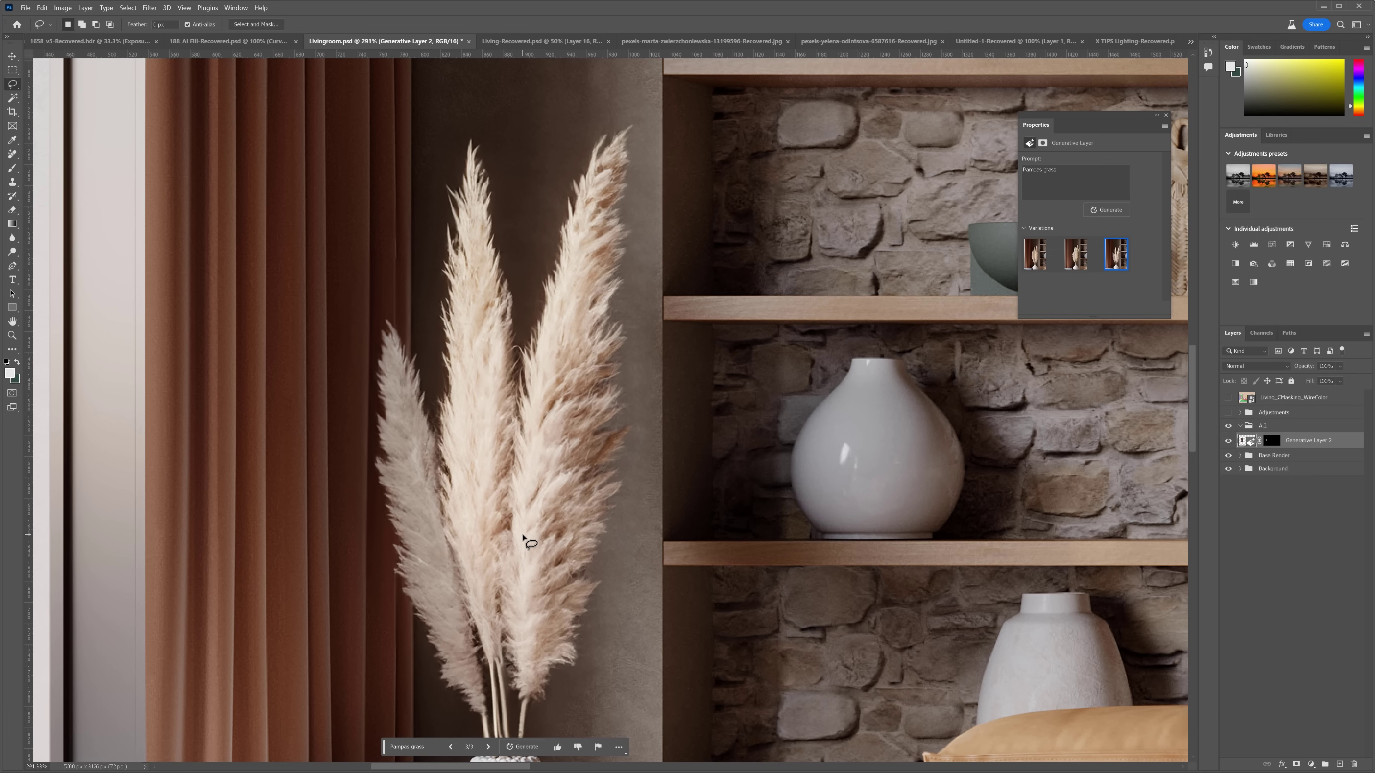
{"action": "scroll", "coordinate": [523, 539], "scroll_direction": "down", "scroll_amount": 10}
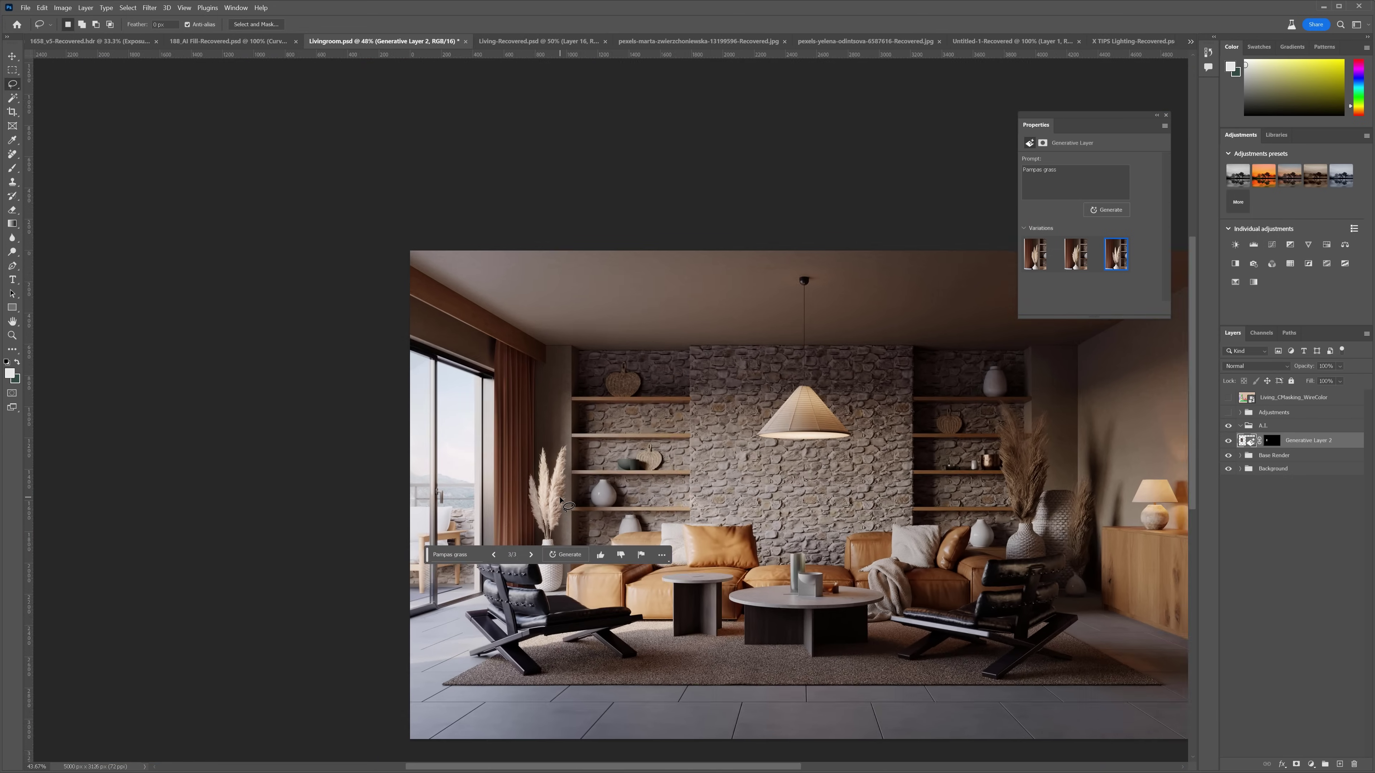
Choose the third generated variation for the Mongolian fur blanket draped over the sofa
{"action": "scroll", "coordinate": [561, 501], "scroll_direction": "up", "scroll_amount": 2}
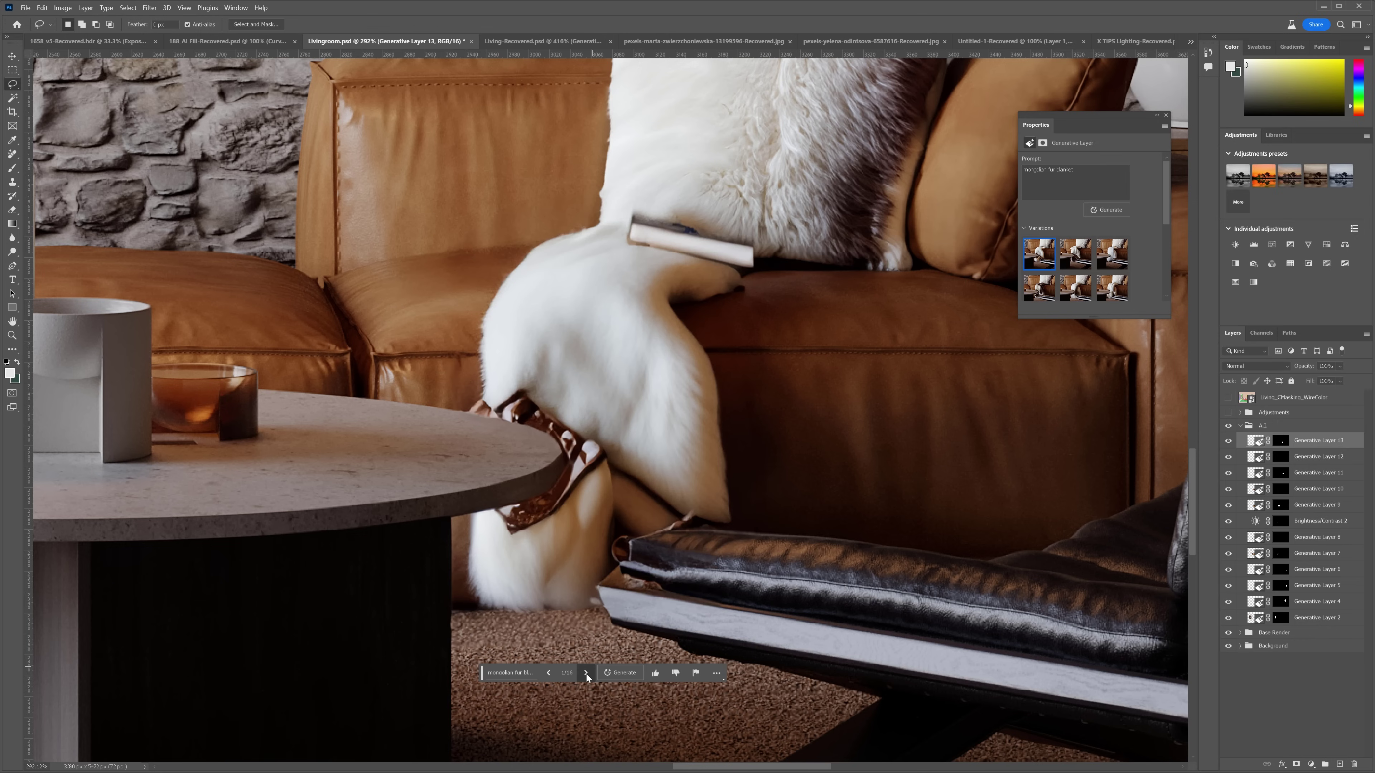
{"action": "left_click", "coordinate": [586, 674]}
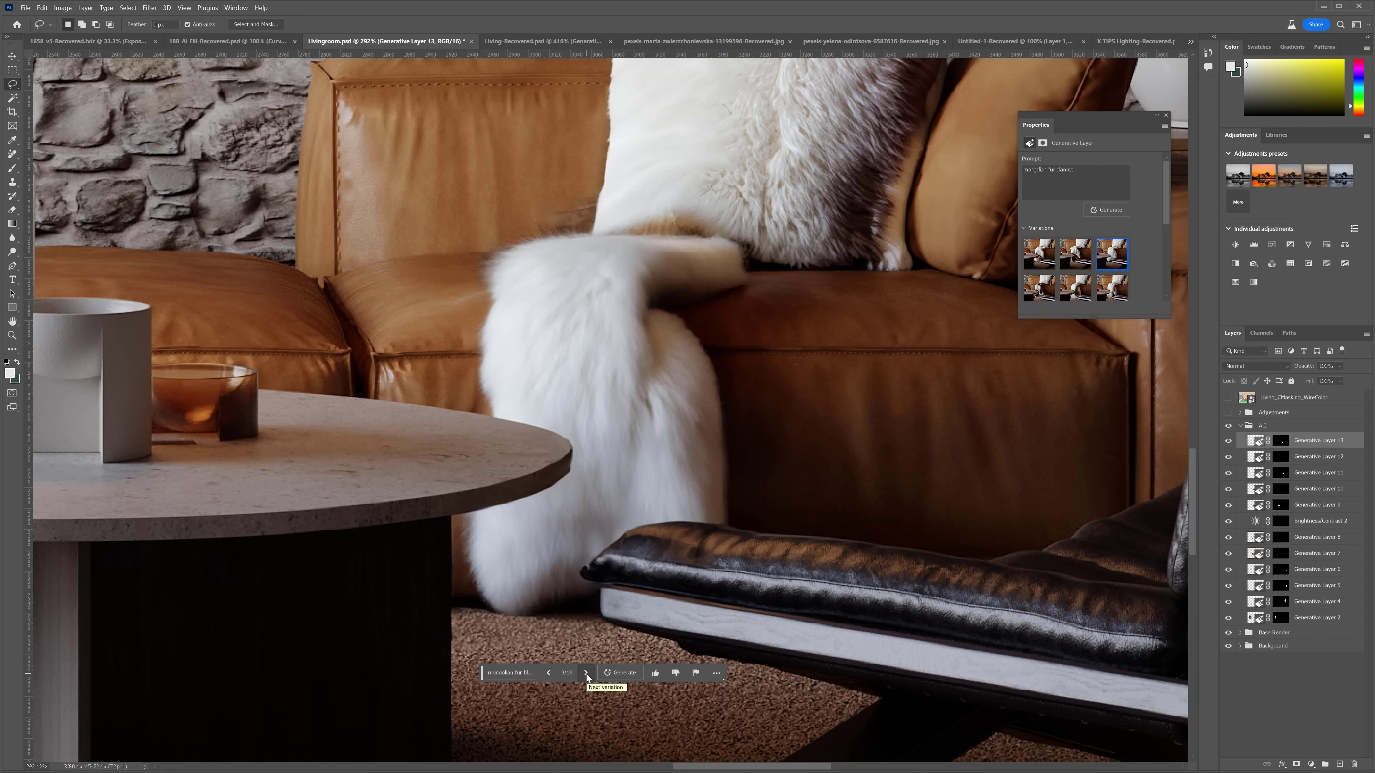
{"action": "key", "text": "ctrl+minus"}
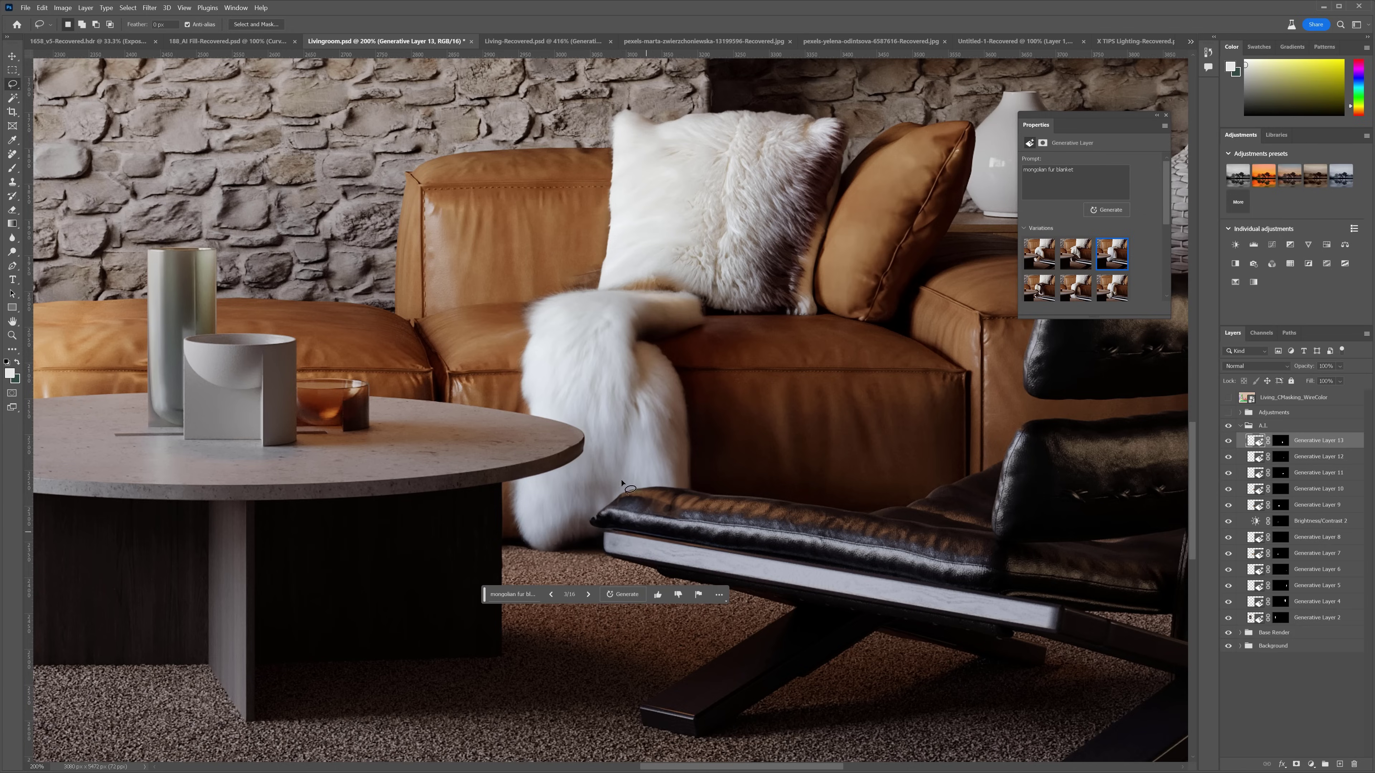
{"action": "left_click", "coordinate": [1228, 399]}
{"action": "left_click", "coordinate": [1228, 398]}
Expand Base Render, duplicate Layer 0 to the top of the A.I. group, and delete the copy's layer mask
{"action": "left_click", "coordinate": [1241, 632]}
{"action": "left_click", "coordinate": [1298, 696]}
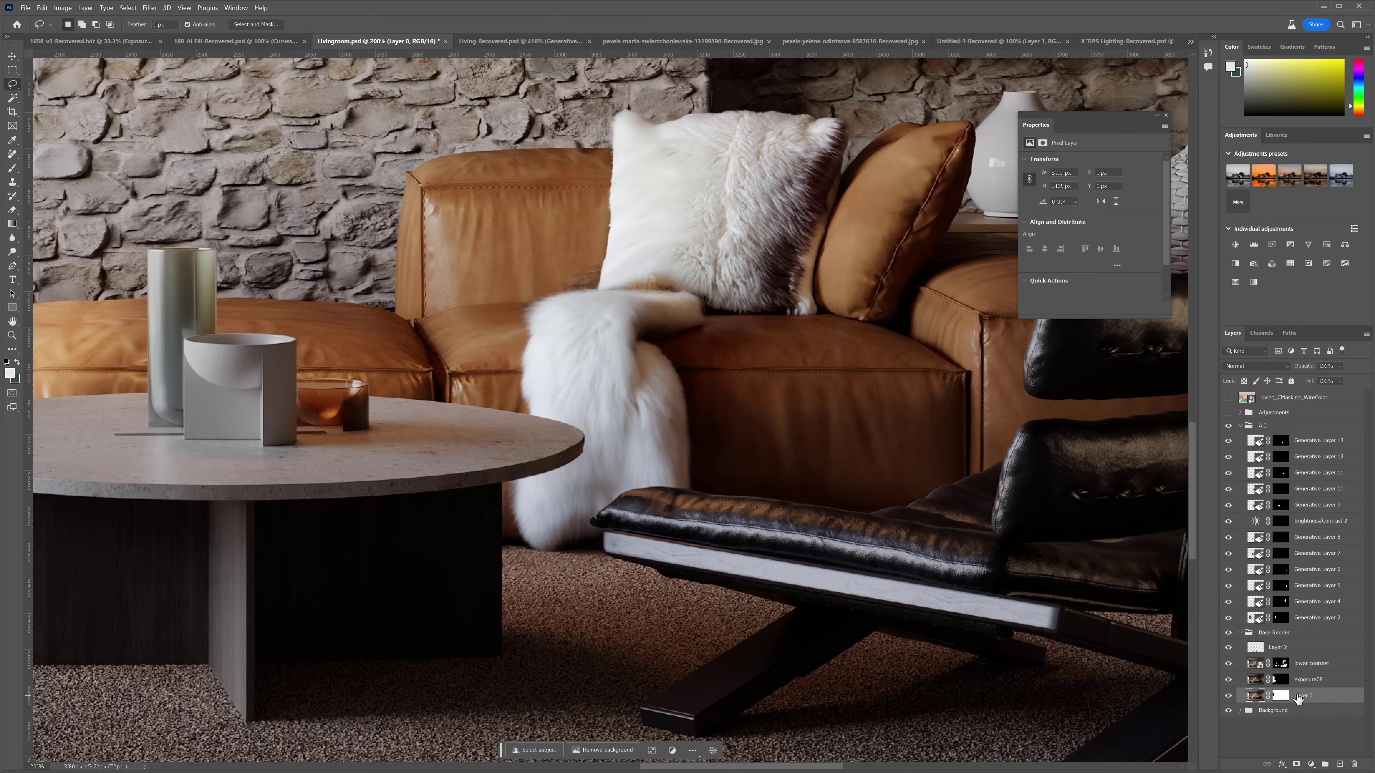
{"action": "left_click_drag", "start_coordinate": [1302, 696], "coordinate": [1281, 443], "text": "alt"}
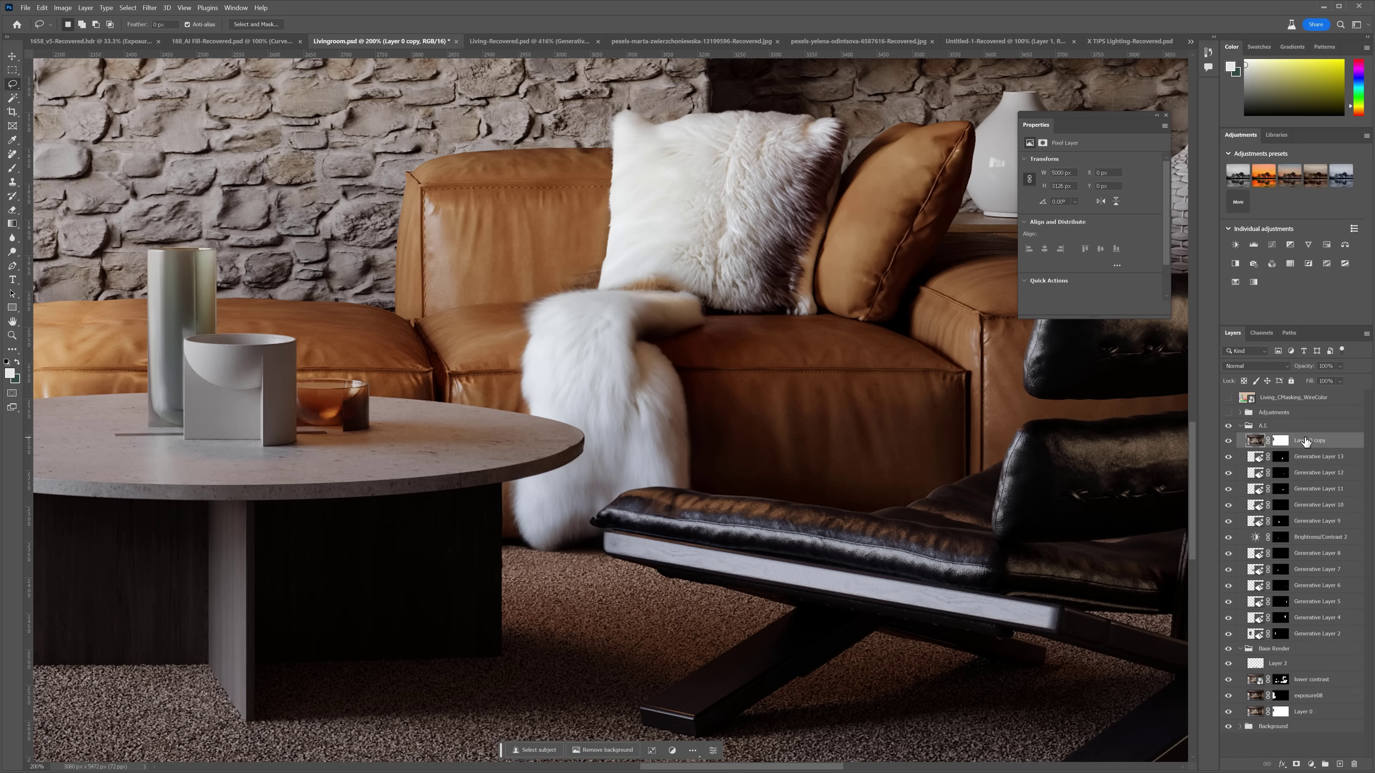
{"action": "right_click", "coordinate": [1280, 443]}
{"action": "left_click", "coordinate": [1281, 456]}
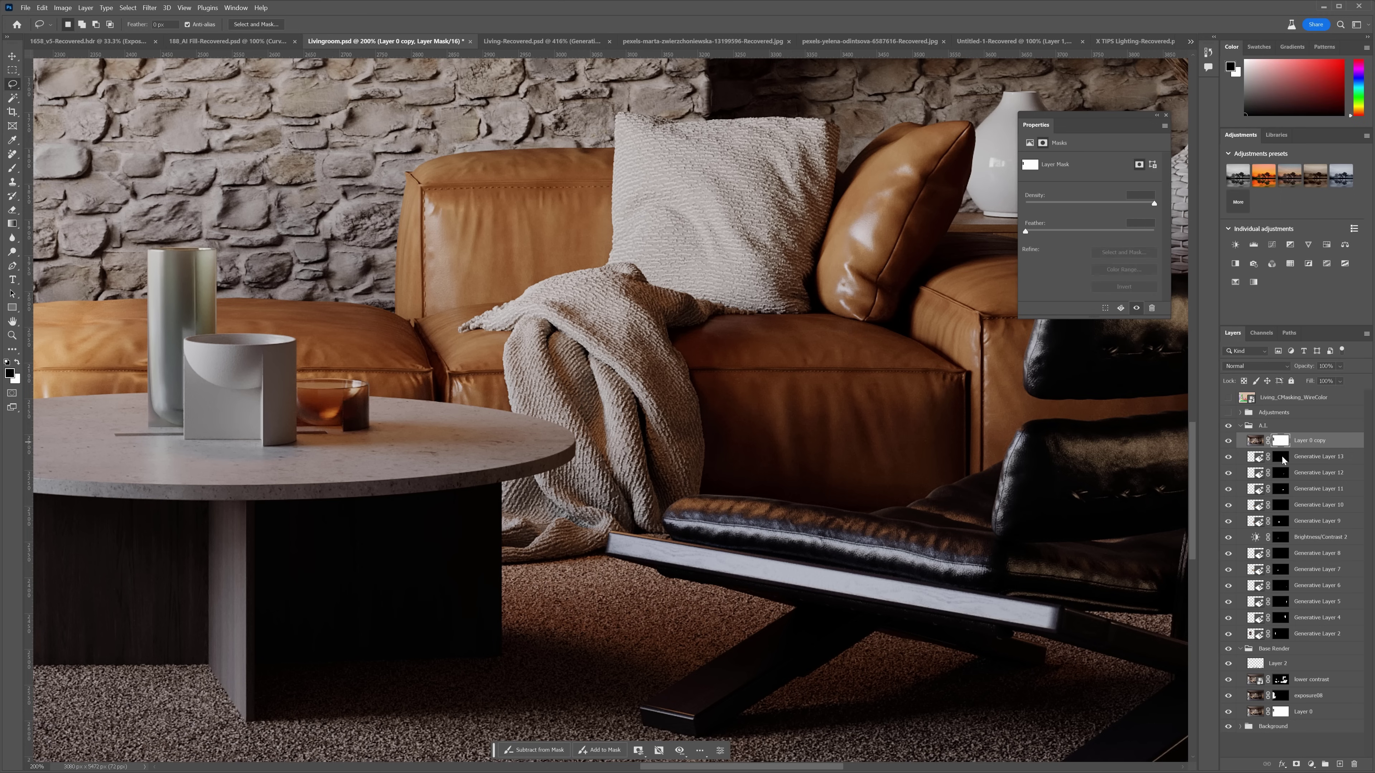
Show the Living_CMasking_WireColor layer and use the Magic Wand to select the chair's cushion and frame plus the round tabletop
{"action": "left_click", "coordinate": [1228, 398]}
{"action": "left_click", "coordinate": [1294, 397]}
{"action": "key", "text": "w"}
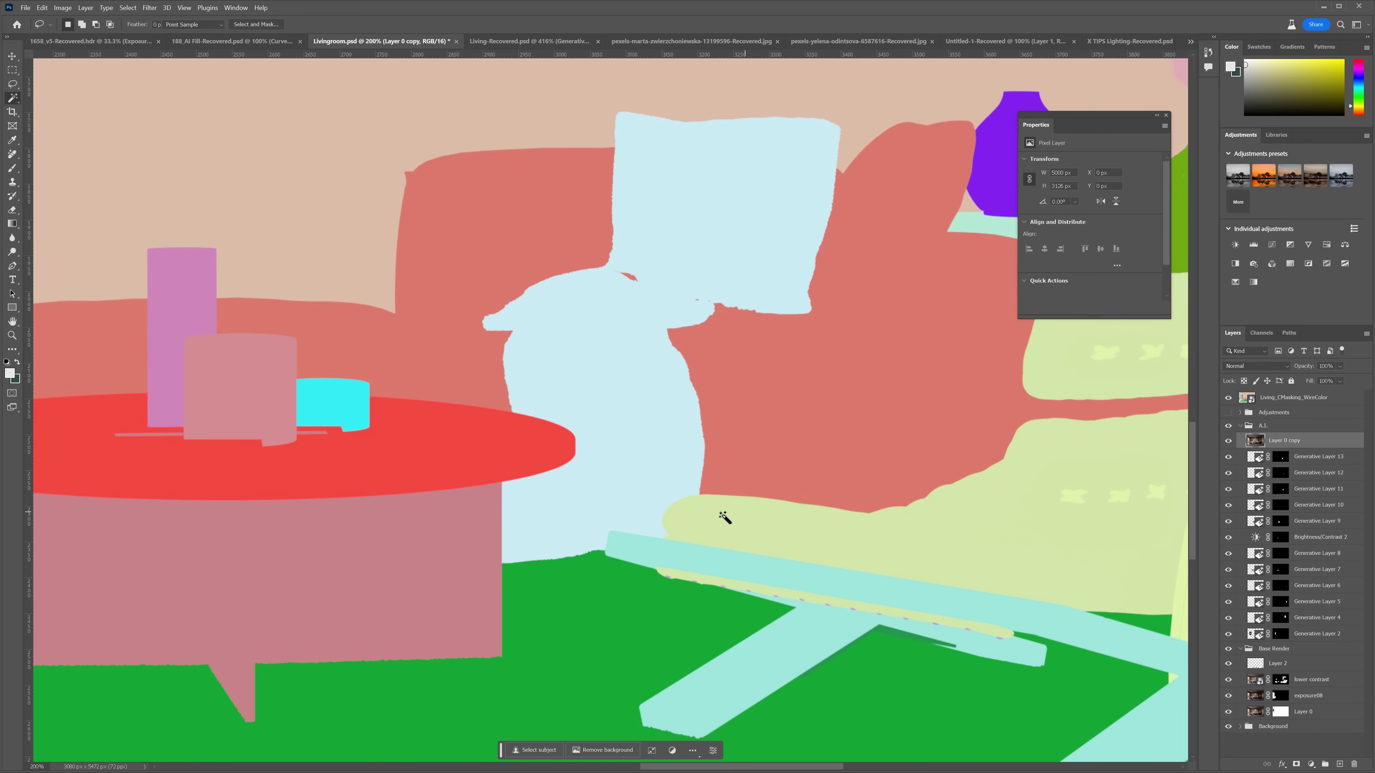
{"action": "left_click", "coordinate": [726, 518]}
{"action": "left_click", "coordinate": [654, 551]}
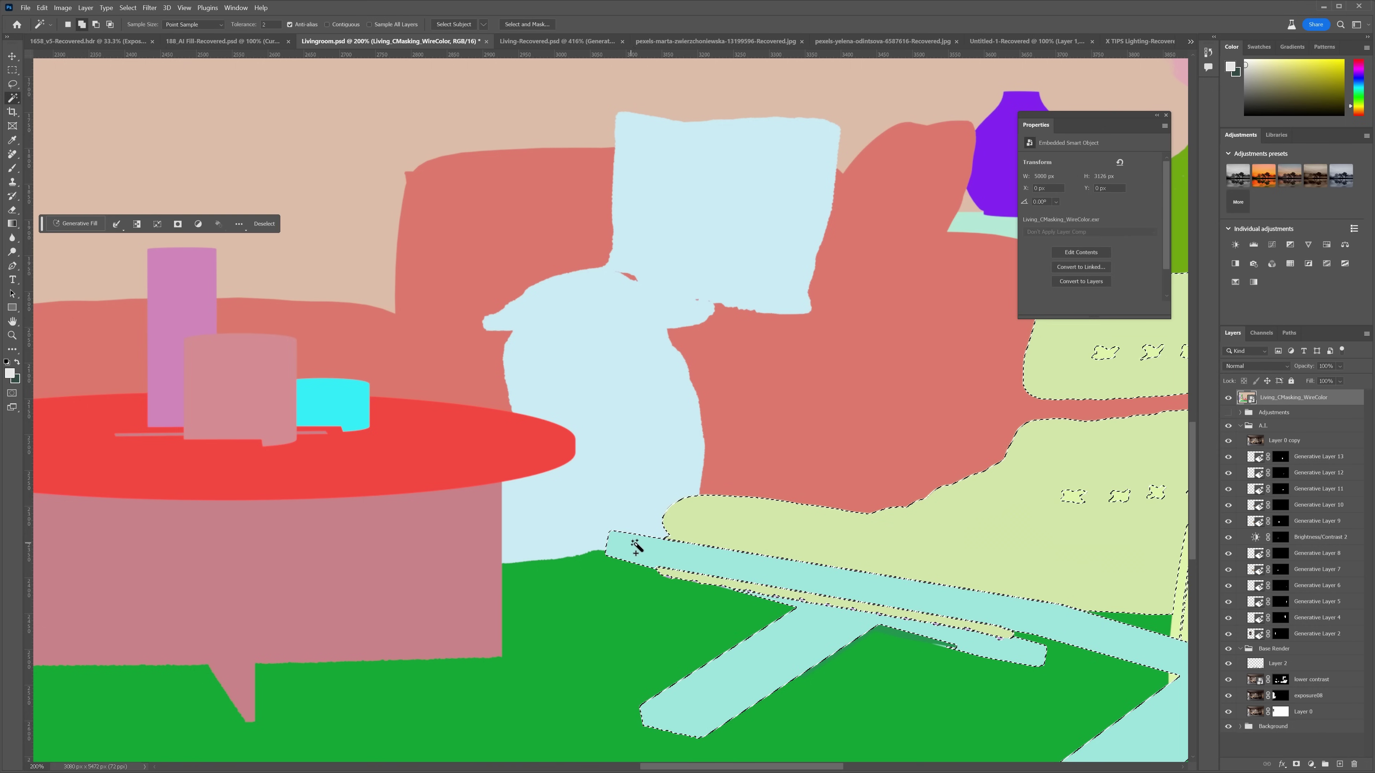
{"action": "left_click", "coordinate": [504, 462]}
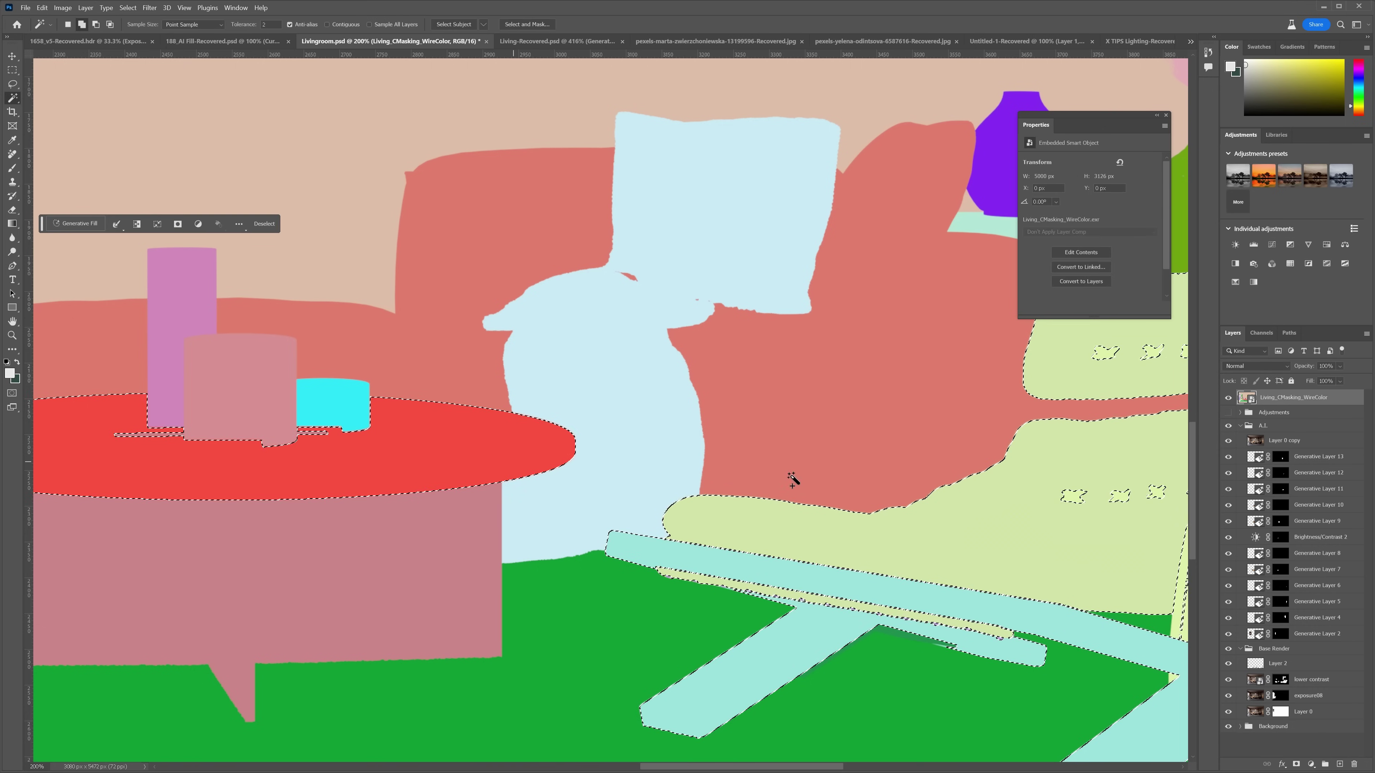
Hide the WireColor layer, mask Layer 0 copy with the selection, and compare the image with that layer off and on
{"action": "left_click", "coordinate": [1229, 399]}
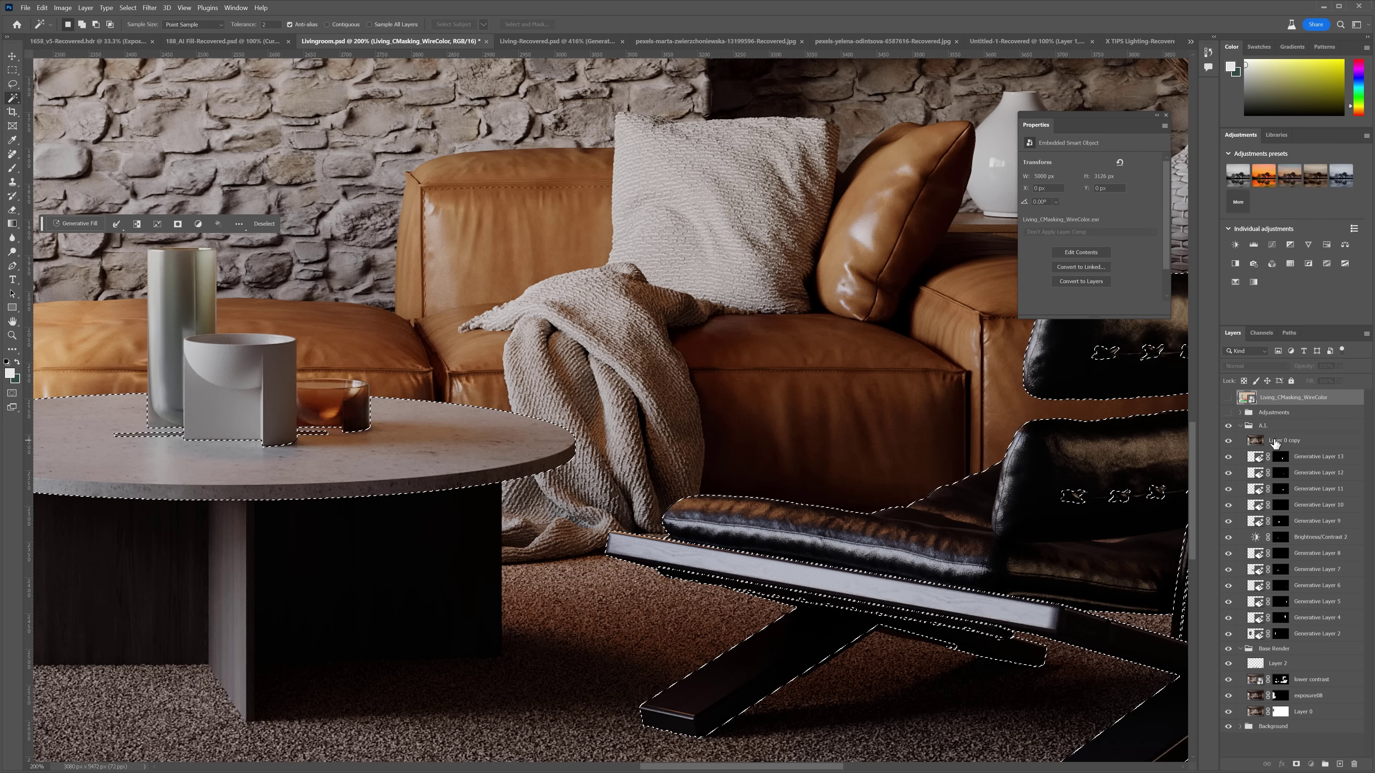
{"action": "left_click", "coordinate": [1284, 441]}
{"action": "left_click", "coordinate": [1296, 764]}
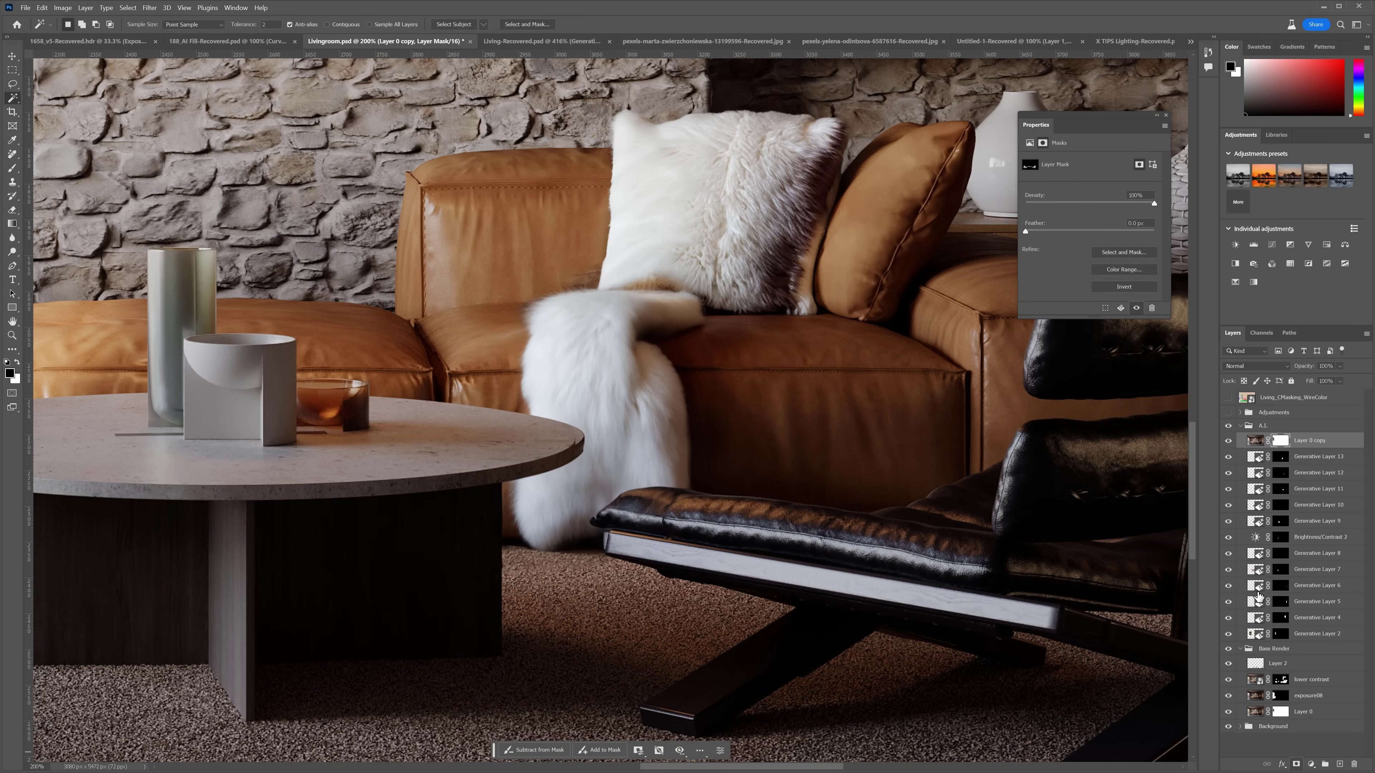
{"action": "left_click", "coordinate": [1228, 441]}
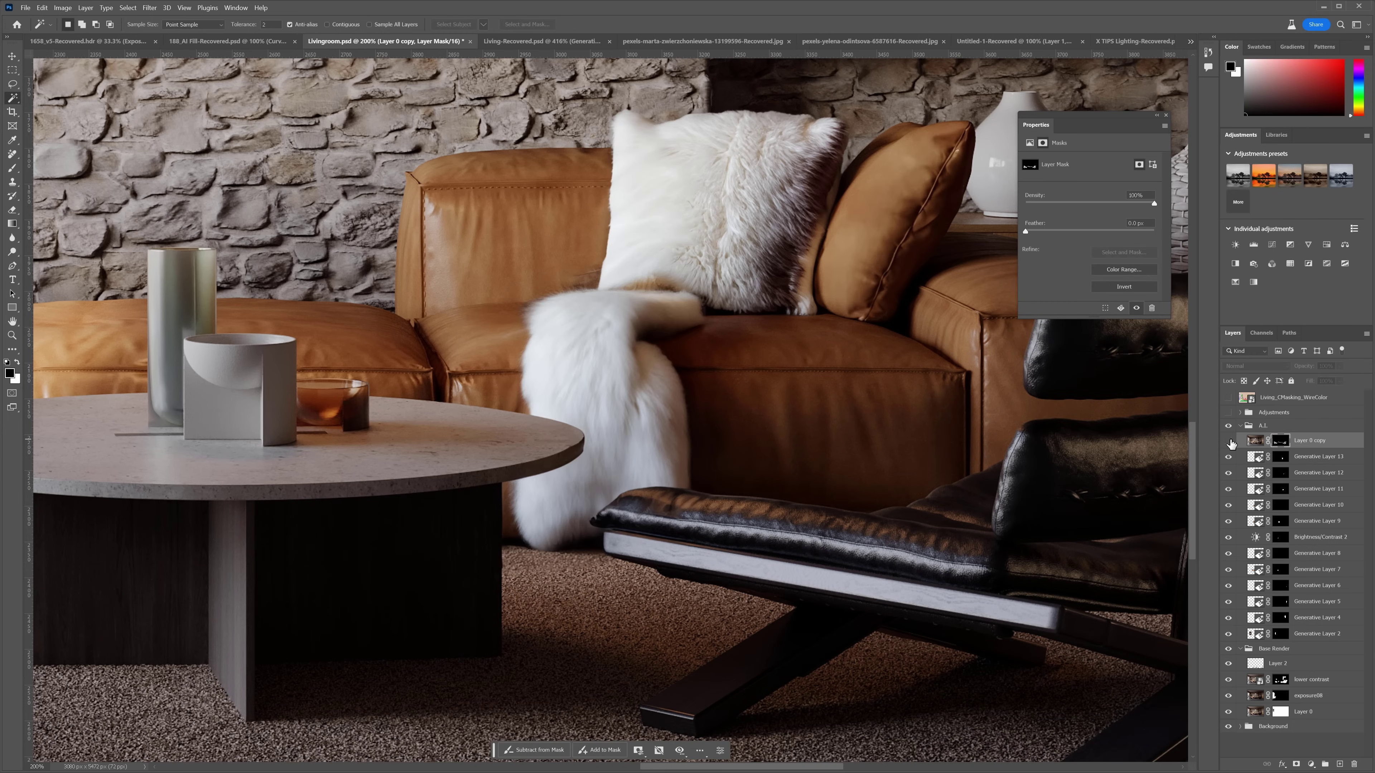
{"action": "left_click", "coordinate": [1228, 441]}
With Layer 0 copy hidden, lasso the tabletop's edge and the chair's front end over the fur, and run Generative Fill without a prompt
{"action": "key", "text": "alt+bracketleft"}
{"action": "left_click", "coordinate": [1229, 444]}
{"action": "key", "text": "l"}
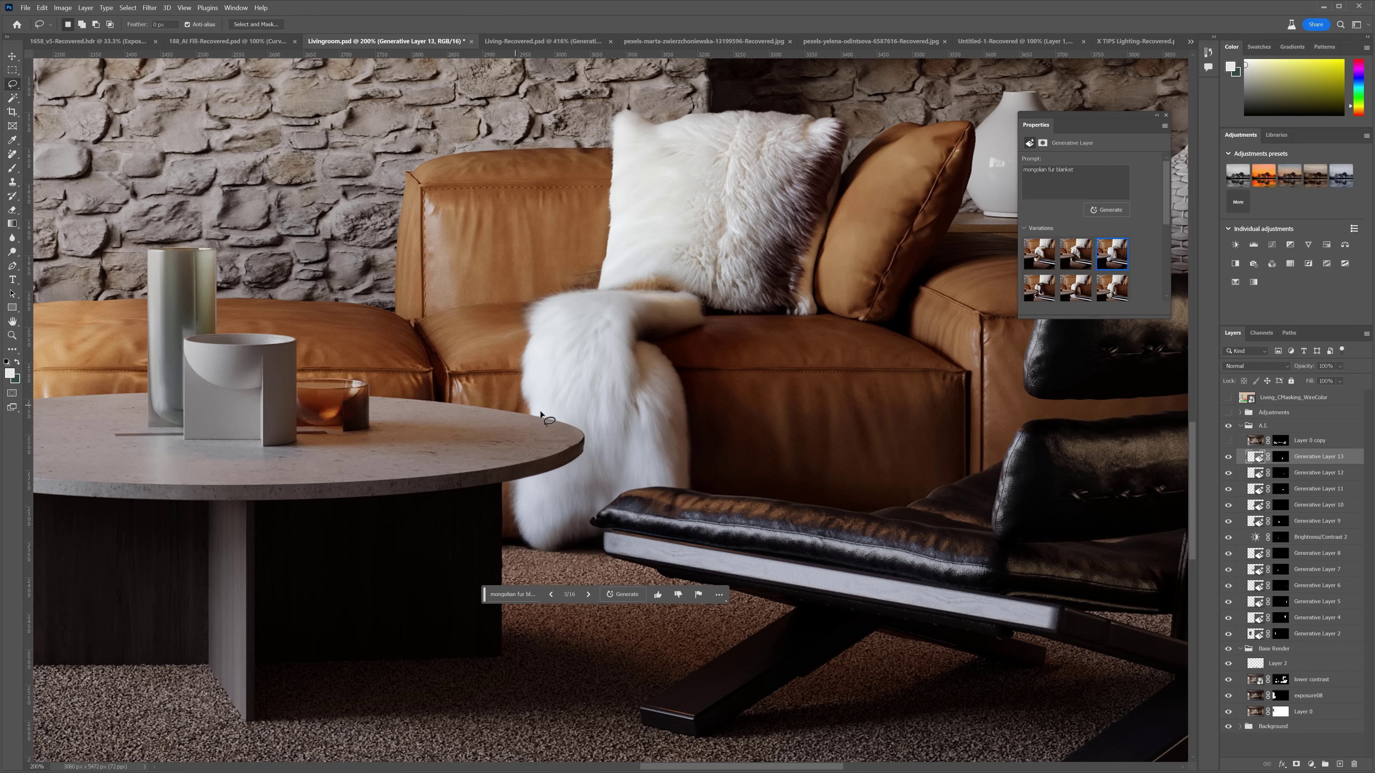
{"action": "mouse_move", "coordinate": [531, 405]}
{"action": "left_mouse_down"}
{"action": "mouse_move", "coordinate": [577, 473]}
{"action": "mouse_move", "coordinate": [558, 410]}
{"action": "left_mouse_up"}
{"action": "mouse_move", "coordinate": [630, 476]}
{"action": "left_mouse_down"}
{"action": "mouse_move", "coordinate": [582, 524]}
{"action": "mouse_move", "coordinate": [601, 554]}
{"action": "mouse_move", "coordinate": [648, 560]}
{"action": "mouse_move", "coordinate": [697, 495]}
{"action": "mouse_move", "coordinate": [630, 476]}
{"action": "left_mouse_up"}
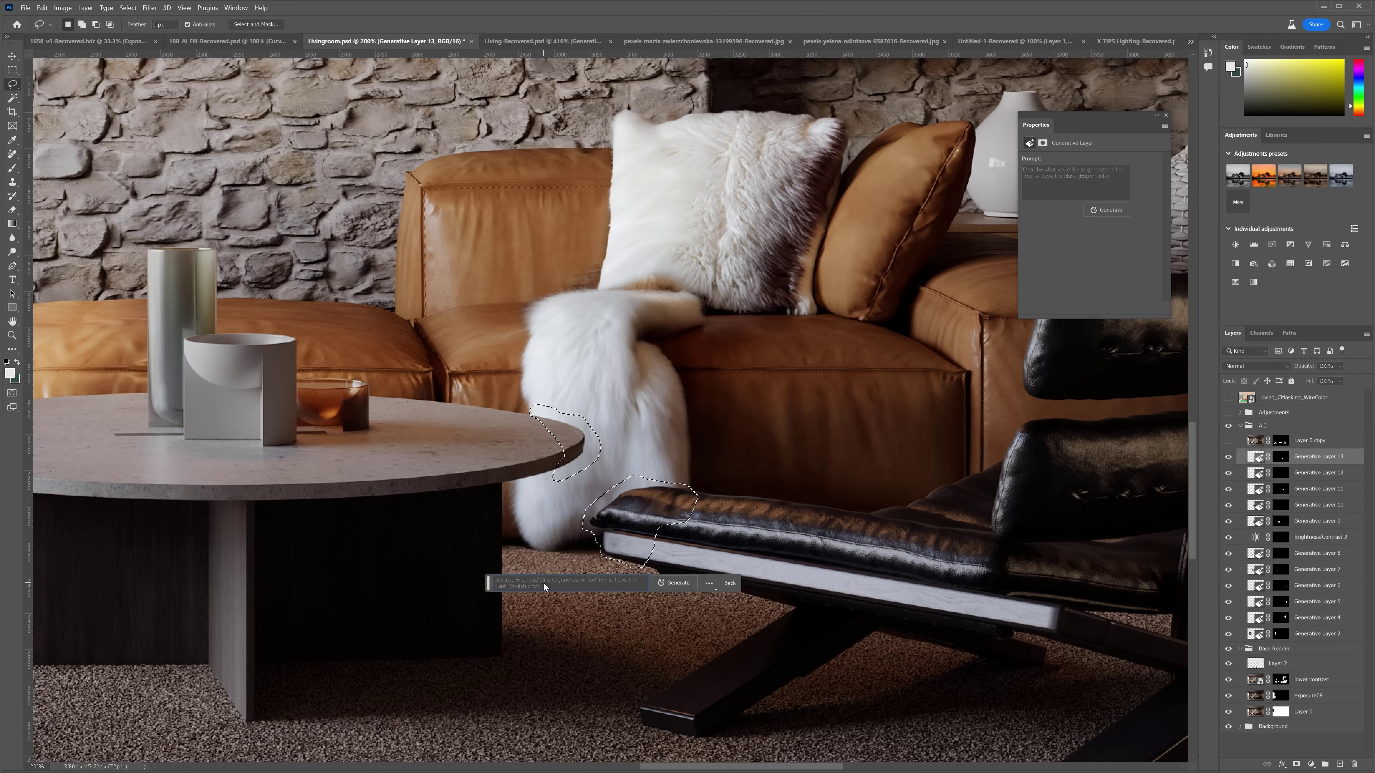
{"action": "left_click", "coordinate": [669, 582]}
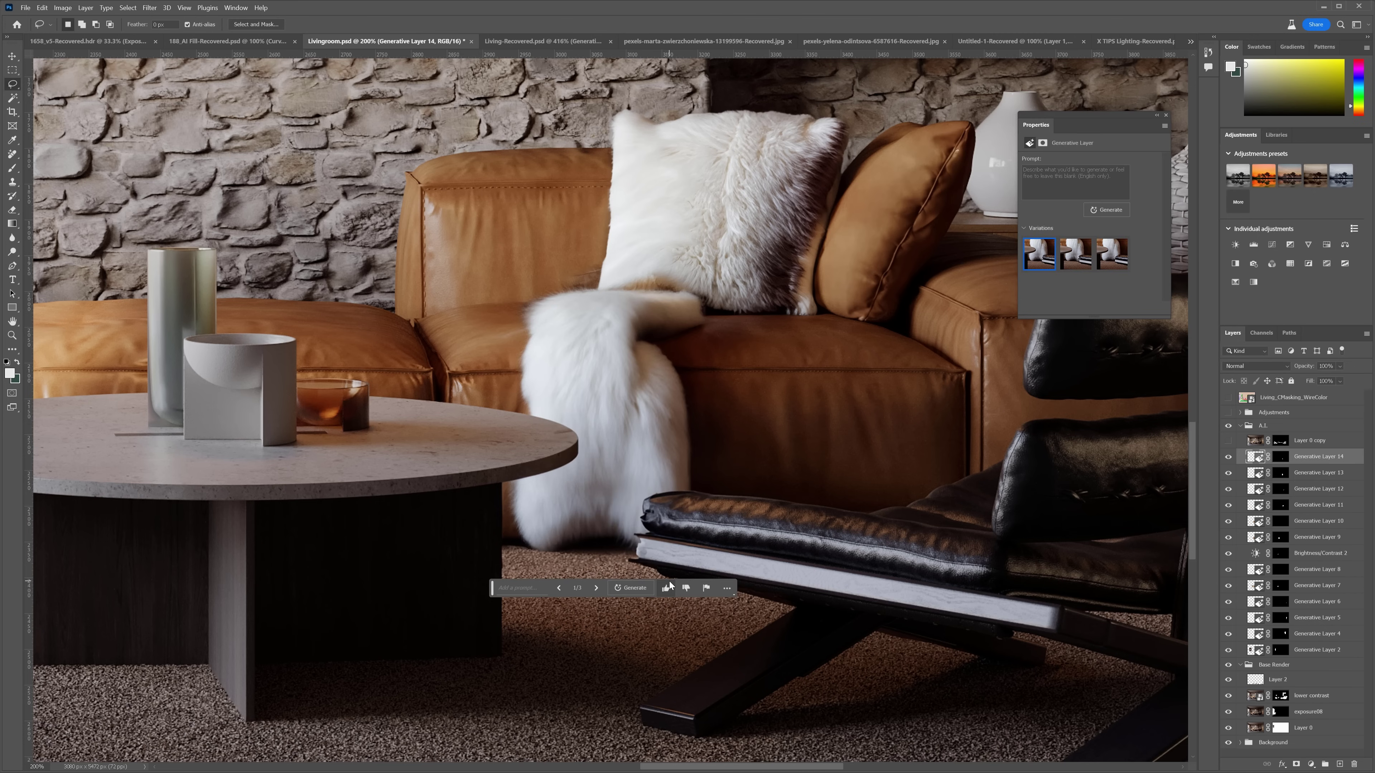
Show Layer 0 copy, add an empty layer beneath it, and Clone Stamp the fur blanket around the chair's front end
{"action": "left_click", "coordinate": [1228, 441]}
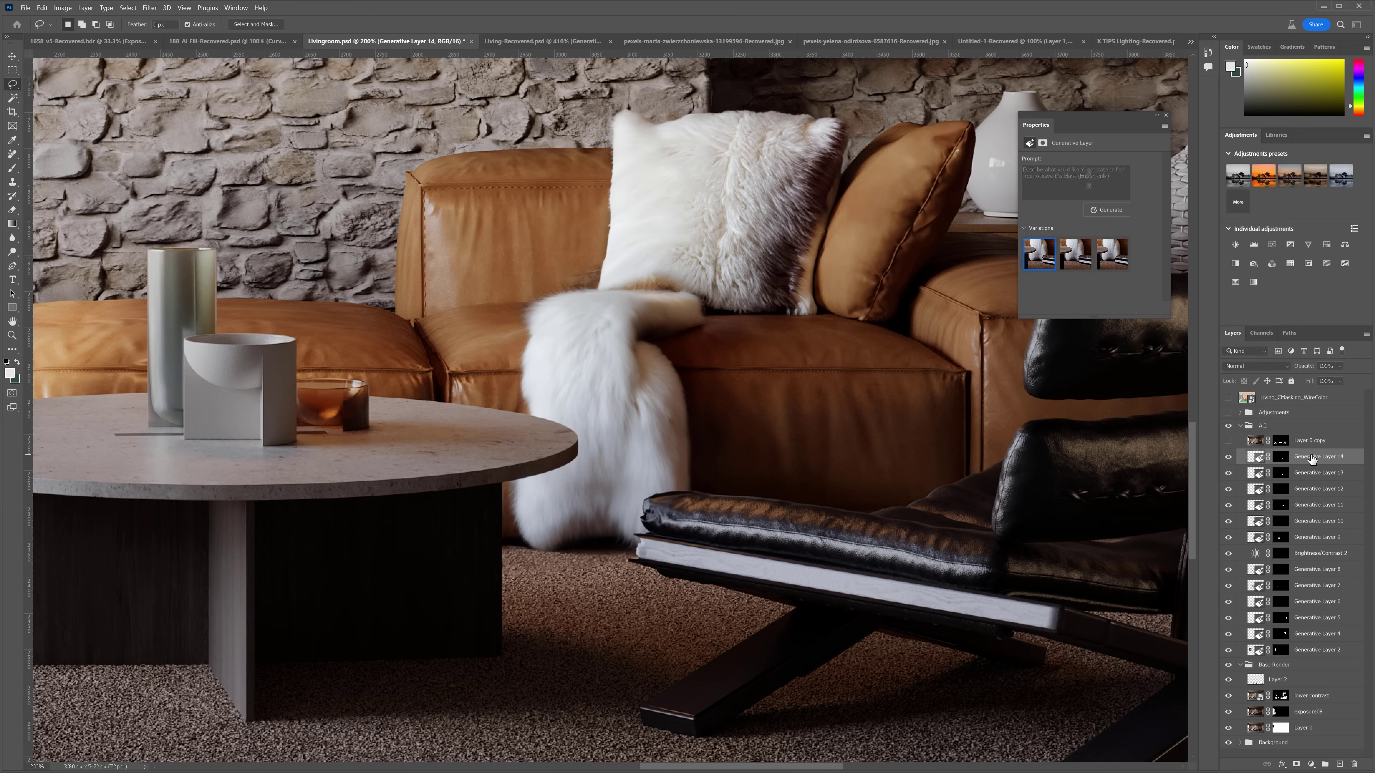
{"action": "key", "text": "ctrl+shift+alt+n"}
{"action": "scroll", "coordinate": [629, 482], "scroll_direction": "up", "scroll_amount": 3}
{"action": "key", "text": "s"}
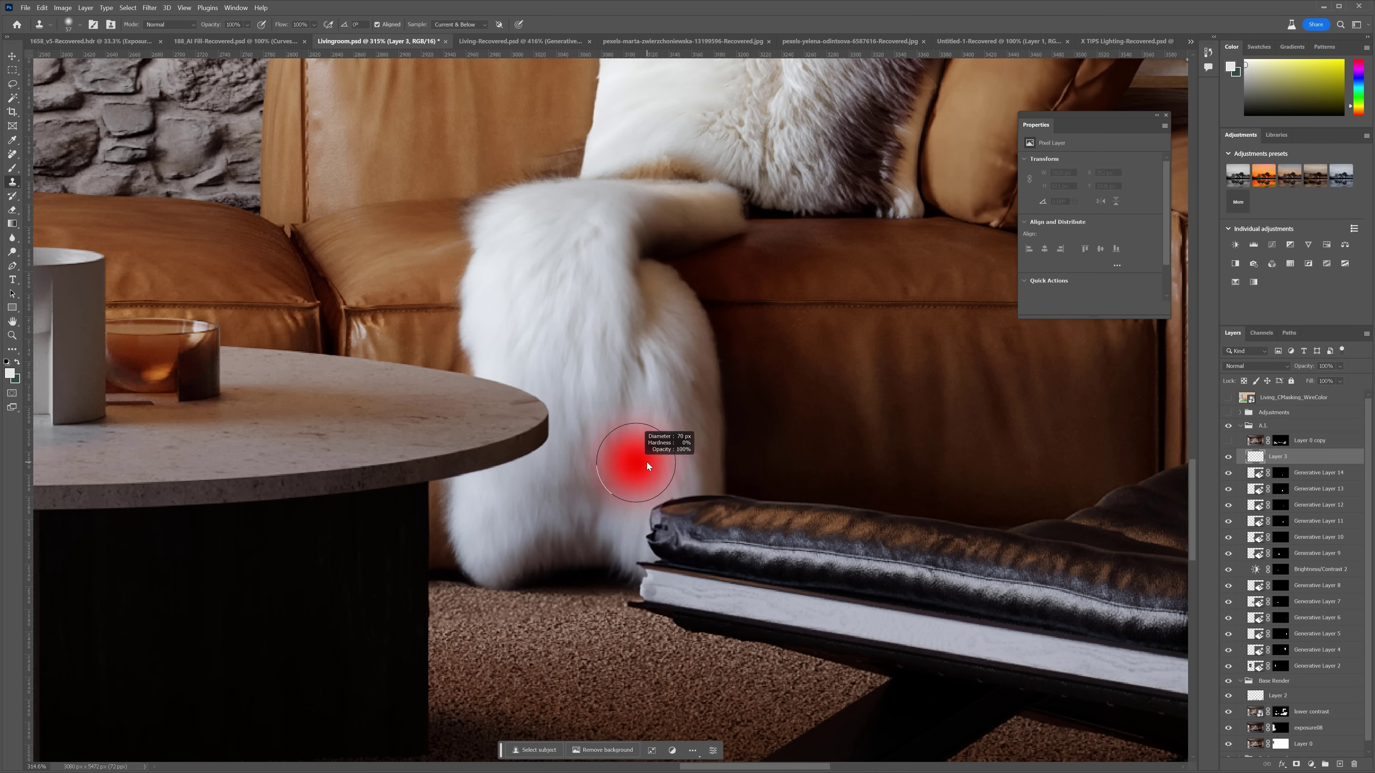
{"action": "left_click_drag", "start_coordinate": [630, 455], "coordinate": [675, 537]}
{"action": "left_click_drag", "start_coordinate": [604, 567], "coordinate": [737, 514]}
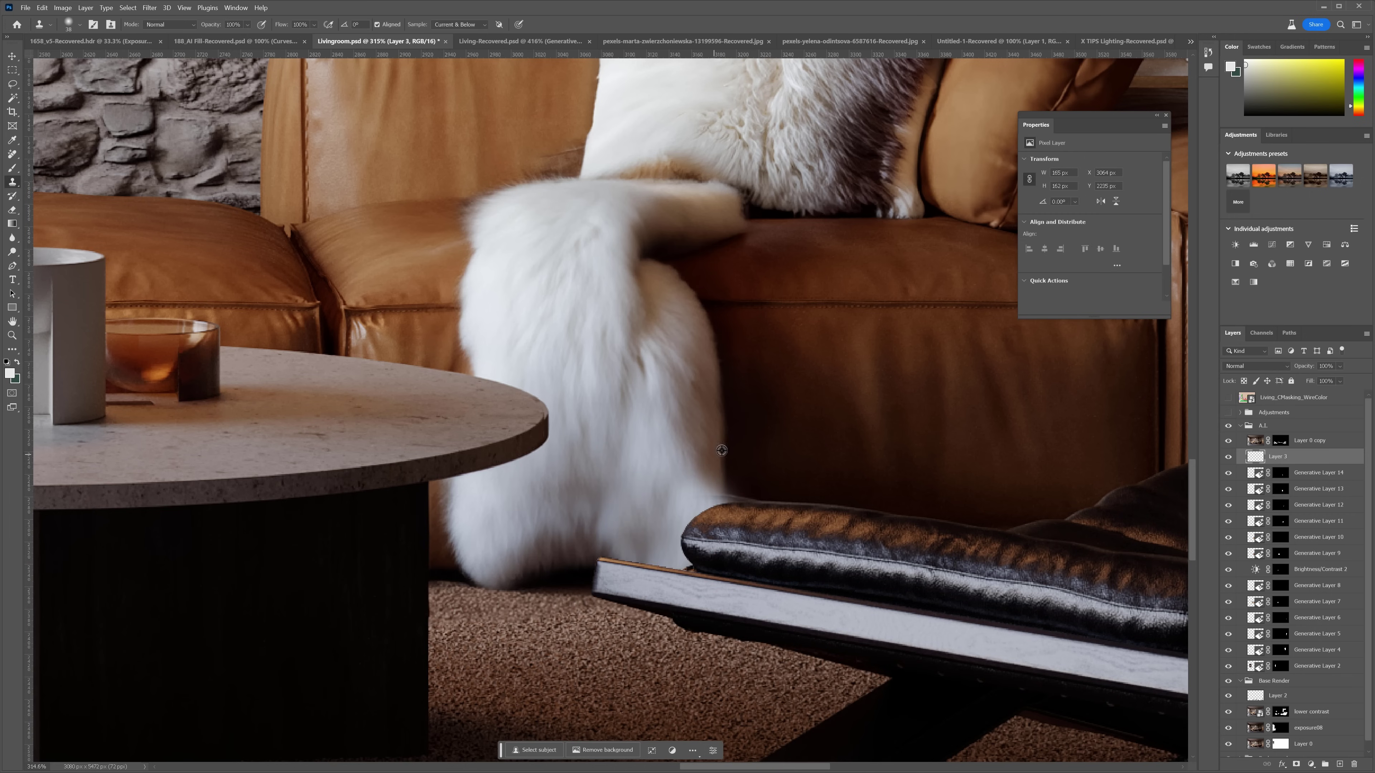
{"action": "scroll", "coordinate": [757, 490], "scroll_direction": "left", "scroll_amount": 3}
{"action": "scroll", "coordinate": [757, 490], "scroll_direction": "up", "scroll_amount": 1}
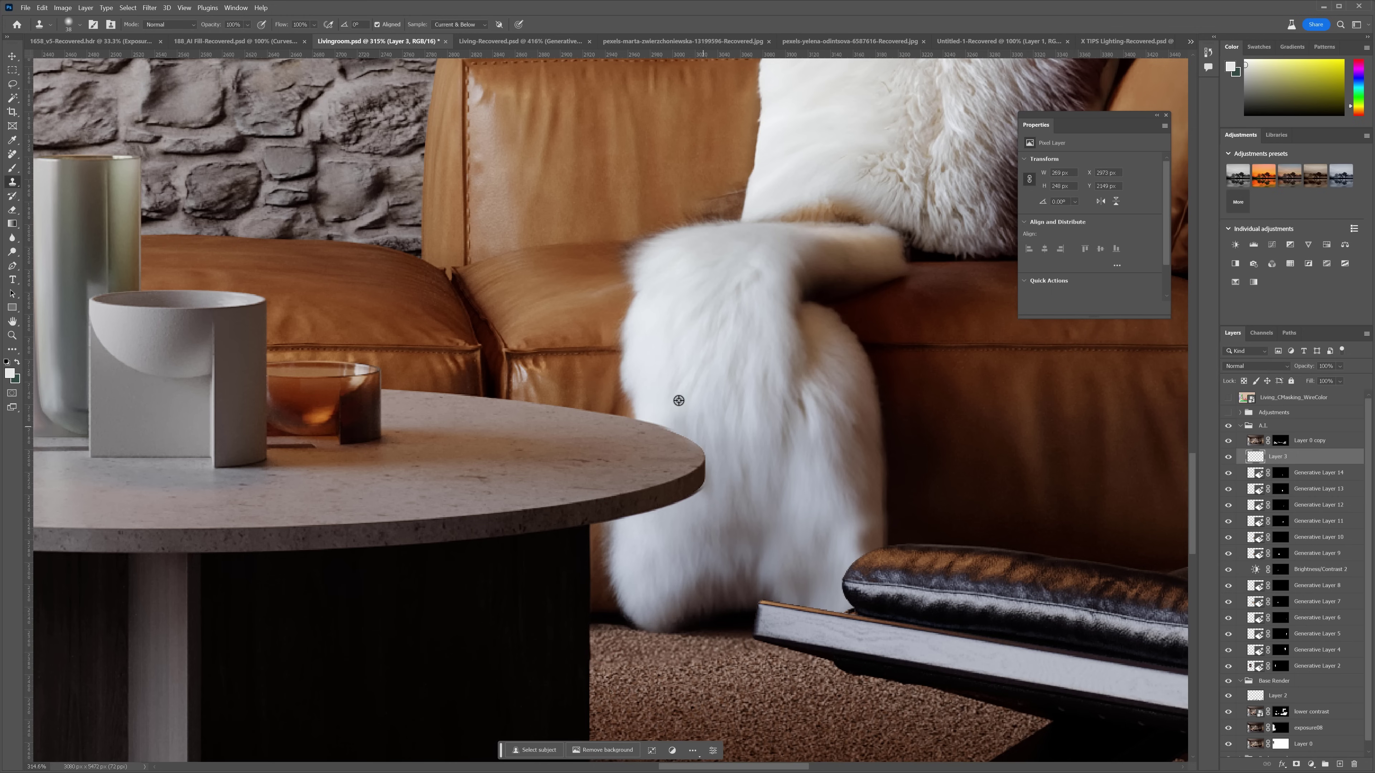
Clone white fur along the round tabletop's edge to clean up the blanket around it
{"action": "mouse_move", "coordinate": [666, 455]}
{"action": "left_mouse_down"}
{"action": "mouse_move", "coordinate": [700, 492]}
{"action": "mouse_move", "coordinate": [639, 418]}
{"action": "mouse_move", "coordinate": [671, 431]}
{"action": "mouse_move", "coordinate": [681, 500]}
{"action": "left_mouse_up"}
{"action": "scroll", "coordinate": [705, 515], "scroll_direction": "down", "scroll_amount": 1}
{"action": "scroll", "coordinate": [704, 515], "scroll_direction": "up", "scroll_amount": 2}
{"action": "left_click", "coordinate": [627, 516]}
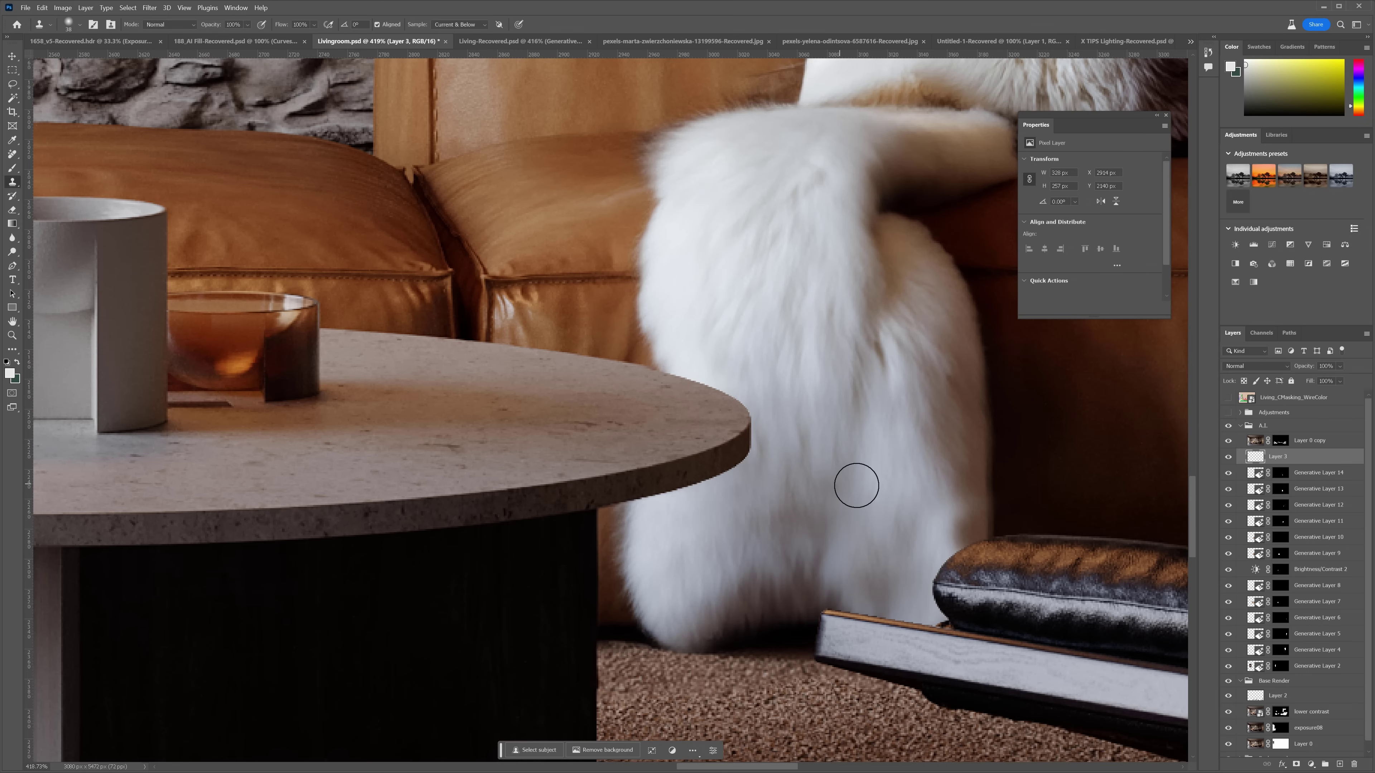
{"action": "scroll", "coordinate": [852, 487], "scroll_direction": "down", "scroll_amount": 4}
{"action": "key", "text": "v"}
{"action": "scroll", "coordinate": [806, 504], "scroll_direction": "down", "scroll_amount": 1}
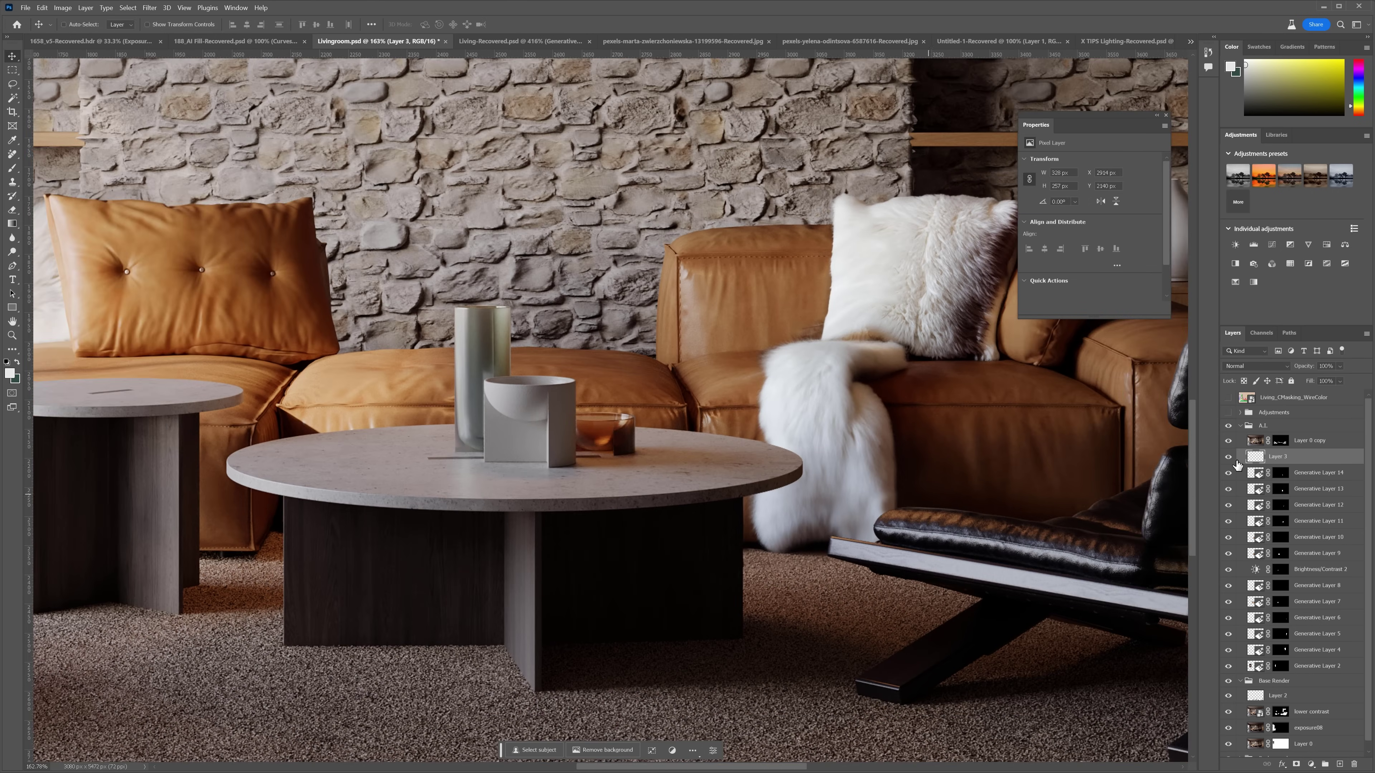